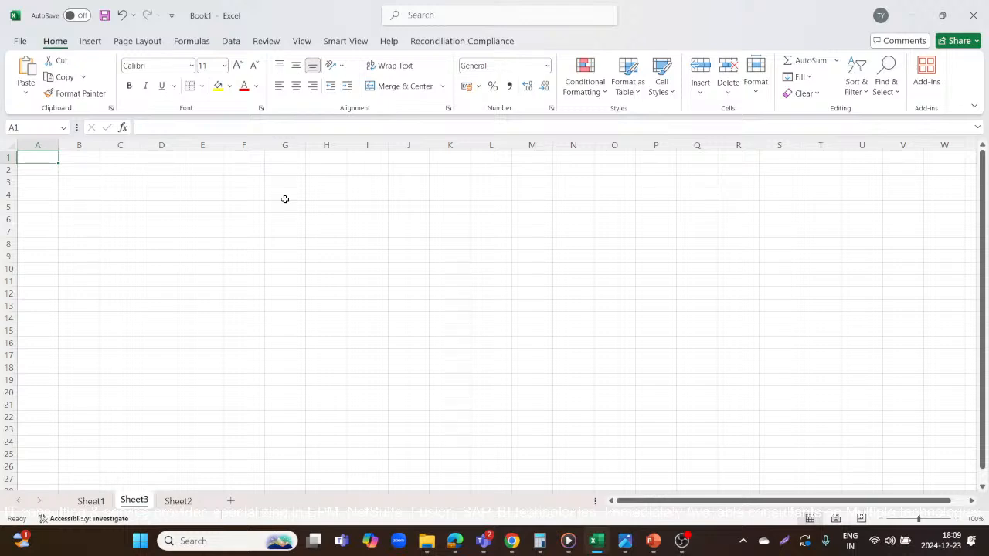
# Enter the company headings "India Ltd" in C1 and "Newyork Ltd" in D1 of Sheet3.
pyautogui.click(126, 158)
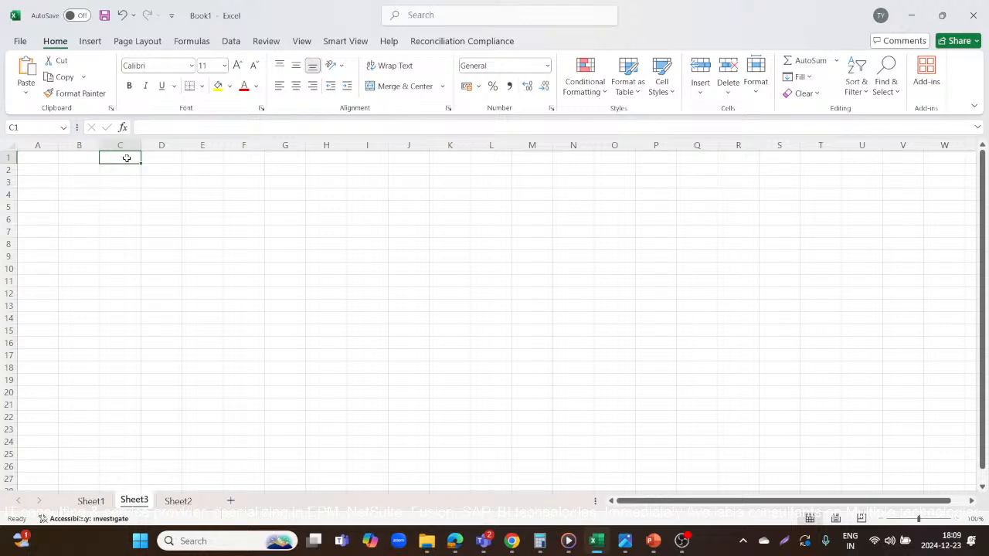
pyautogui.write('India')
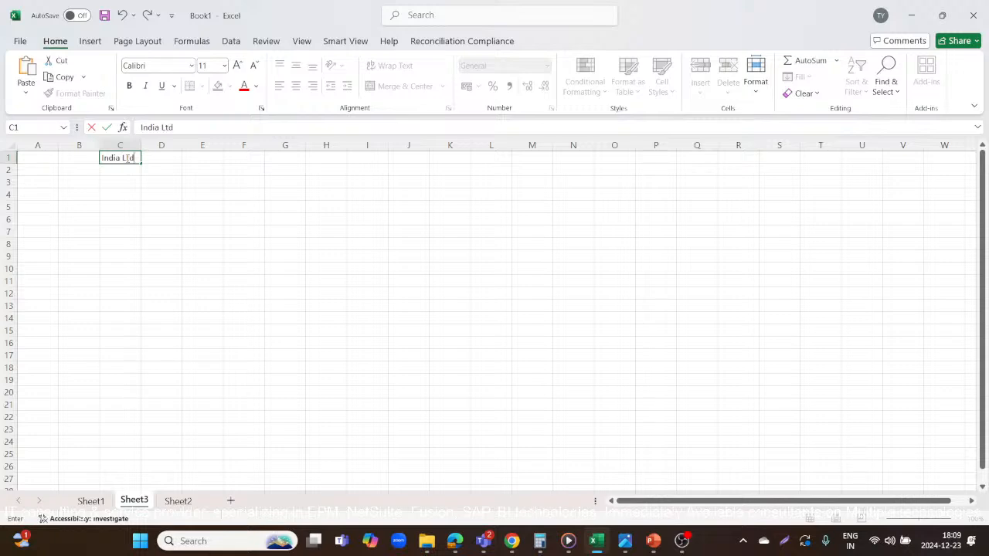
pyautogui.write(' Ltd')
pyautogui.press('Tab')
pyautogui.write('Ne')
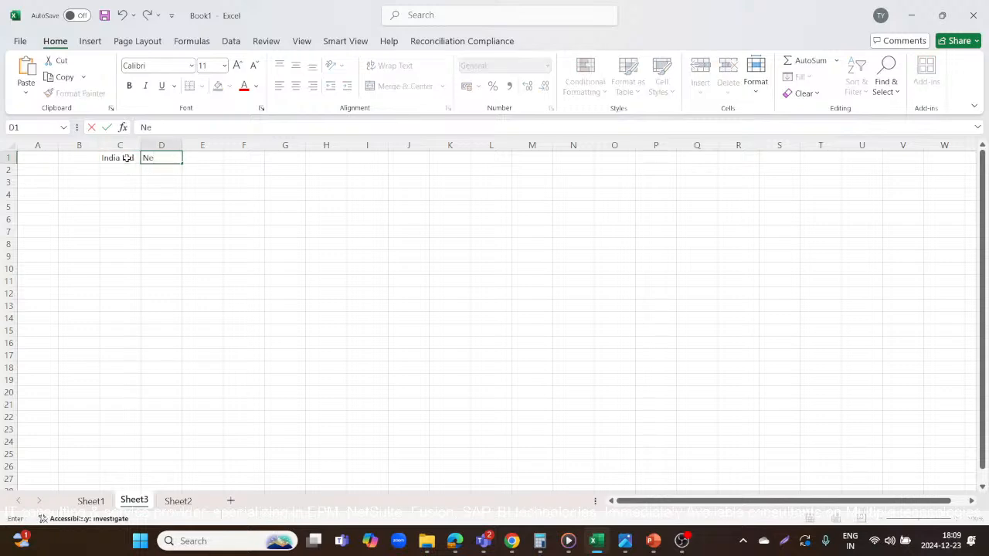
pyautogui.write('wyork Ltd')
pyautogui.click(55, 168)
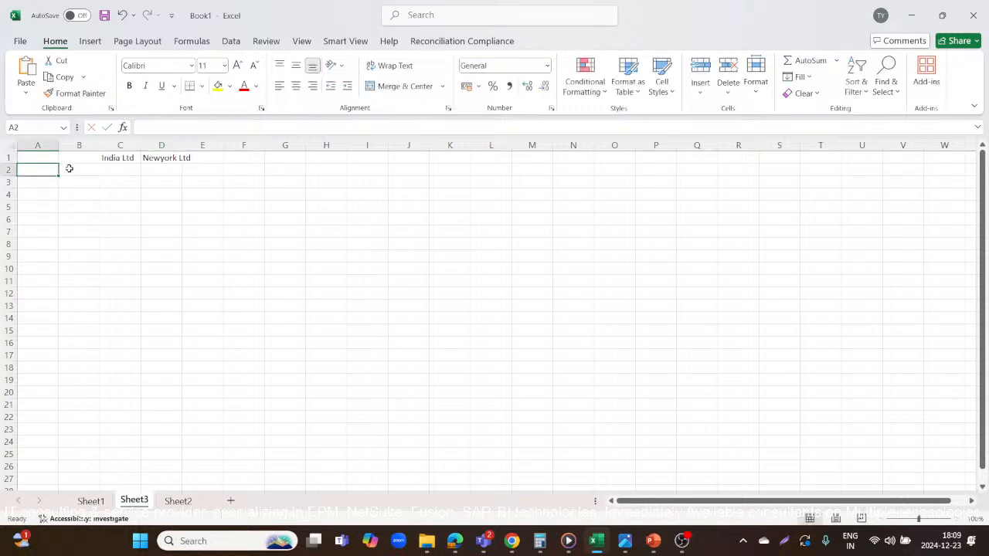
pyautogui.click(112, 167)
pyautogui.write('Ja')
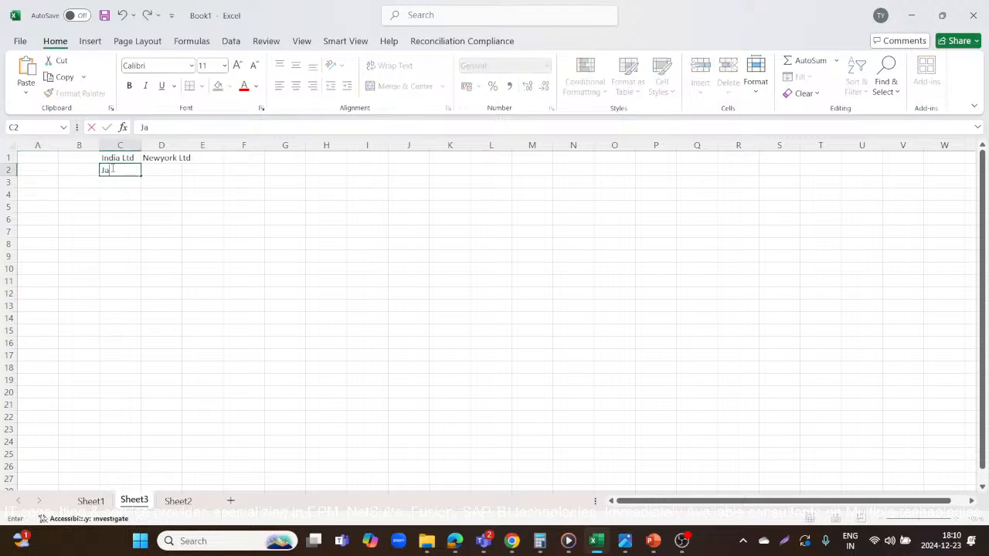
pyautogui.write('n')
pyautogui.press('Tab')
pyautogui.write('Ja')
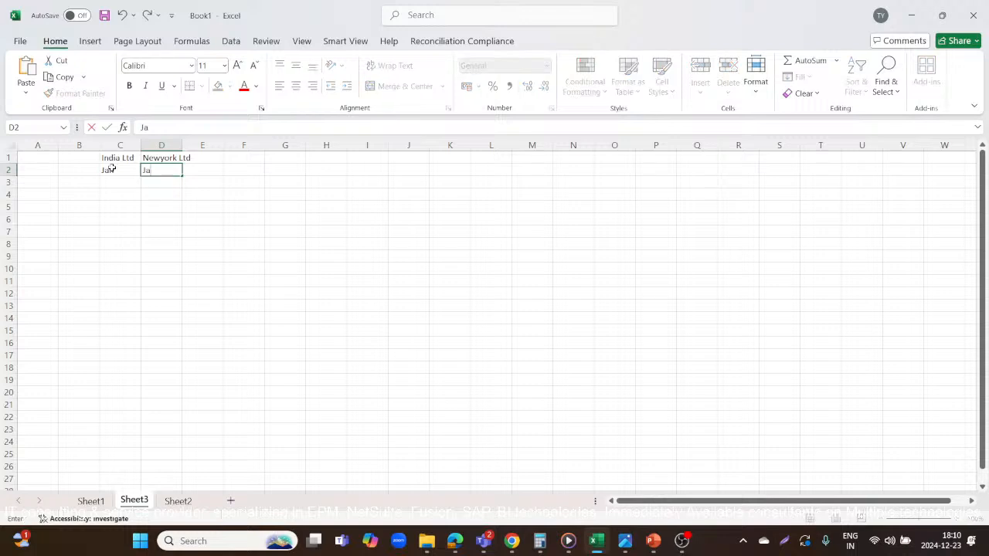
pyautogui.press('BackSpace')
pyautogui.press('BackSpace')
# Enter the period Dec'23 in C2 under India Ltd and copy it to D2 under Newyork Ltd.
pyautogui.click(112, 168)
pyautogui.write('Dec')
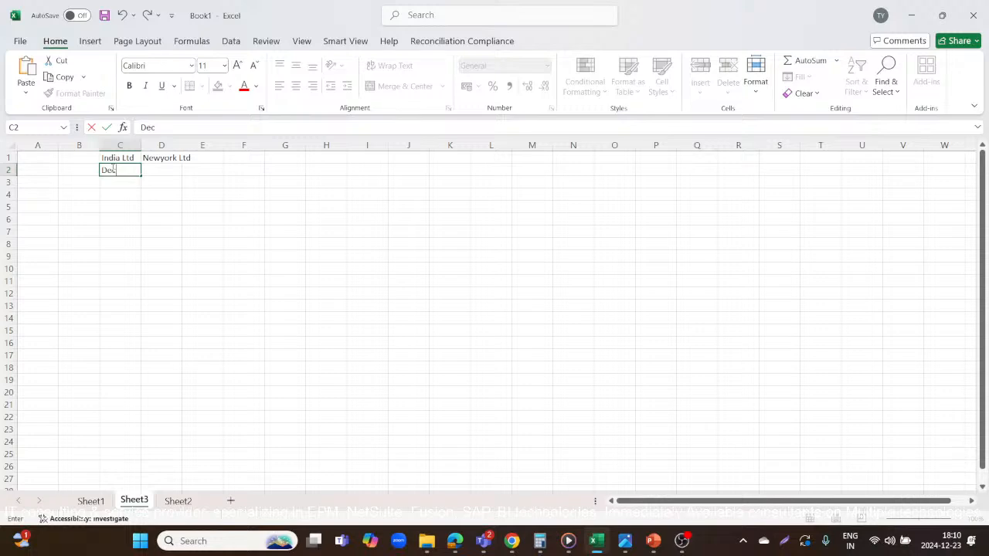
pyautogui.write("'23")
pyautogui.press('Tab')
pyautogui.click(113, 168)
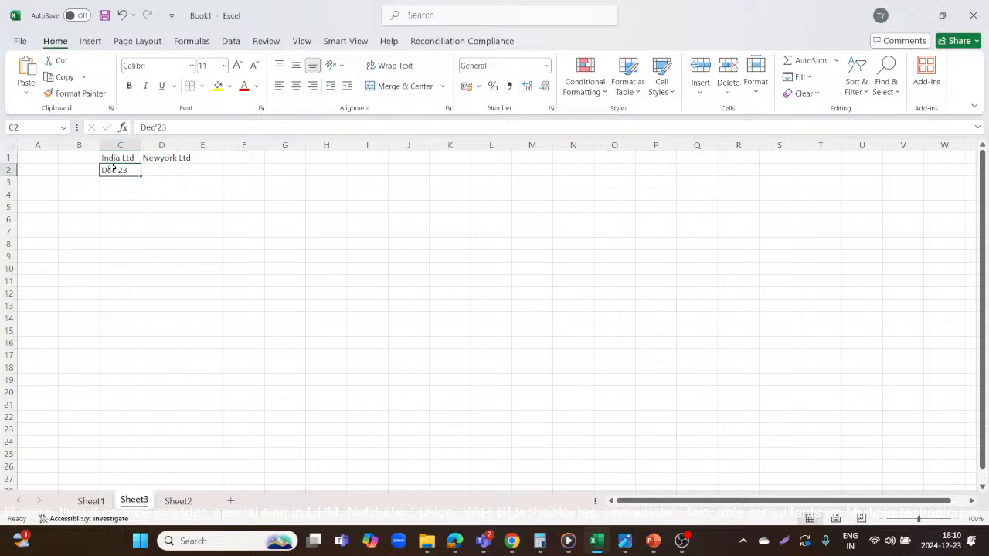
pyautogui.hotkey('ctrl', 'c')
pyautogui.press('Right')
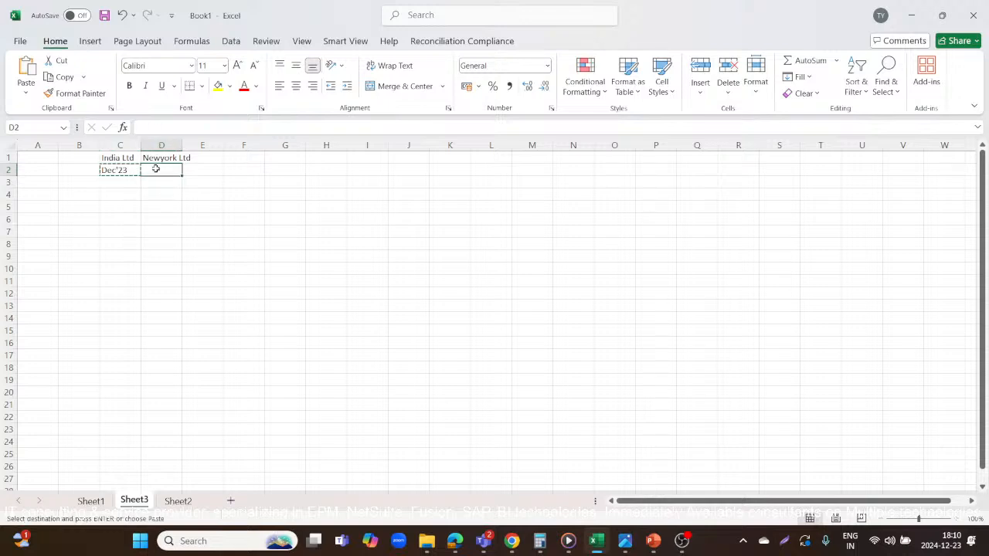
pyautogui.hotkey('ctrl', 'v')
# Enter the row labels Sales, COGS and Margin in cells B3 to B5.
pyautogui.click(115, 183)
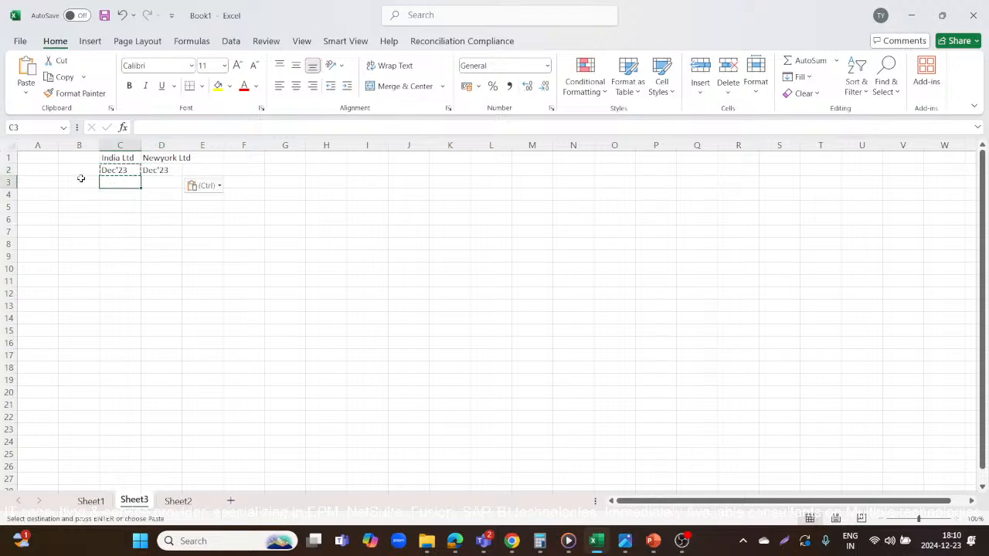
pyautogui.click(55, 181)
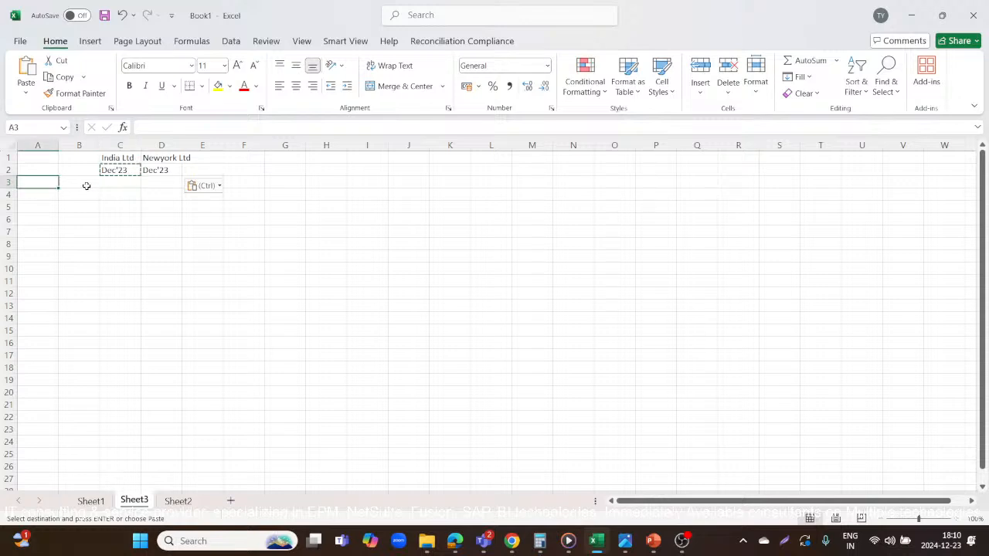
pyautogui.click(85, 183)
pyautogui.write('Sales')
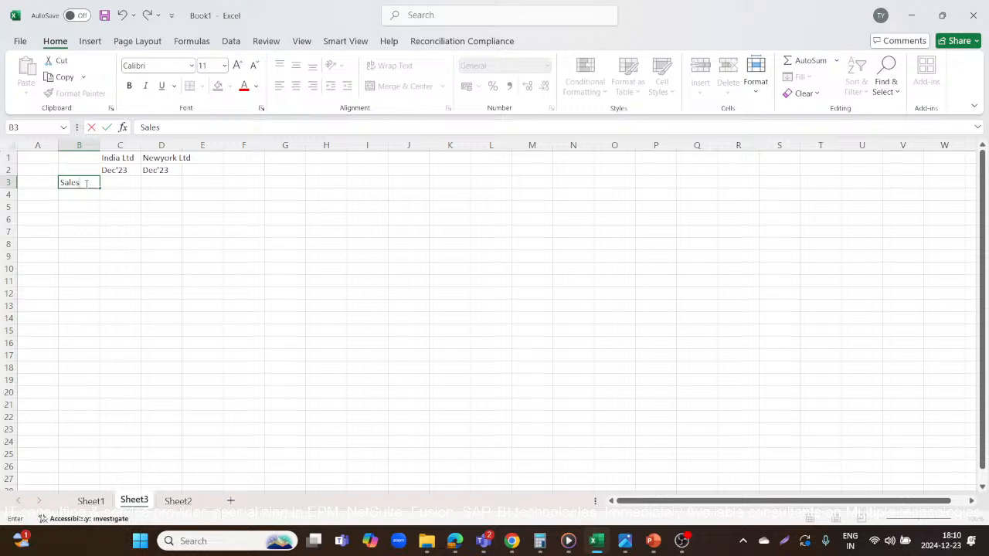
pyautogui.press('Return')
pyautogui.write('Co')
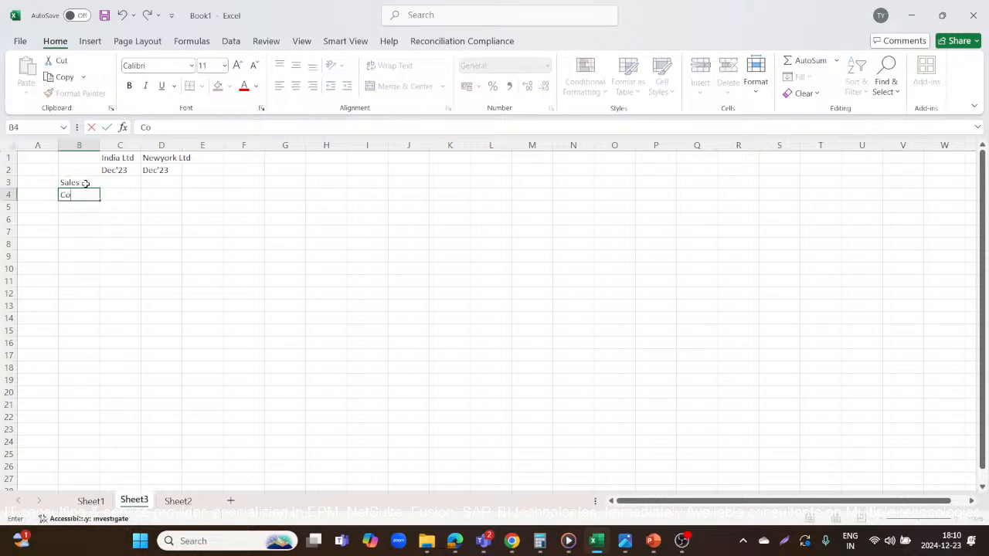
pyautogui.press('BackSpace')
pyautogui.write('OGS')
pyautogui.press('Return')
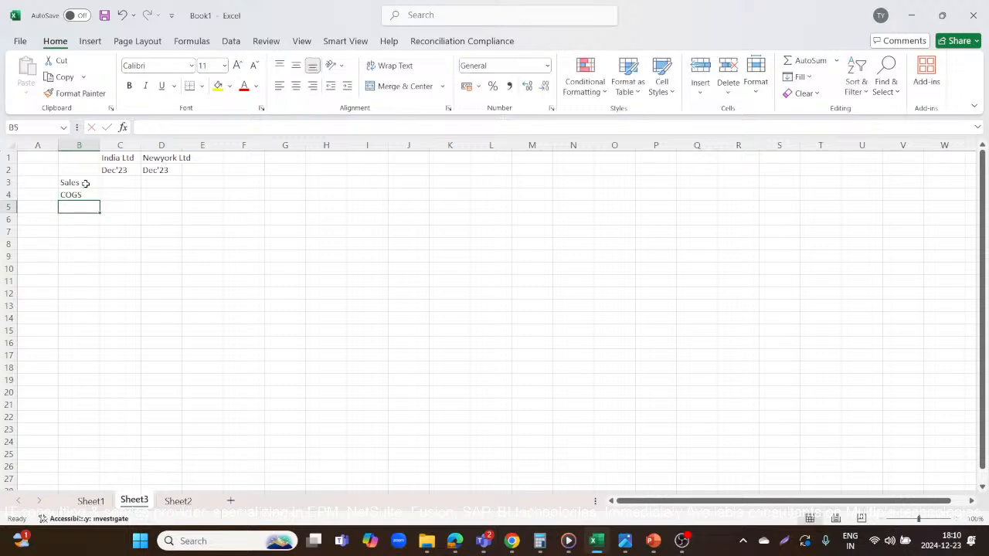
pyautogui.write('Margin')
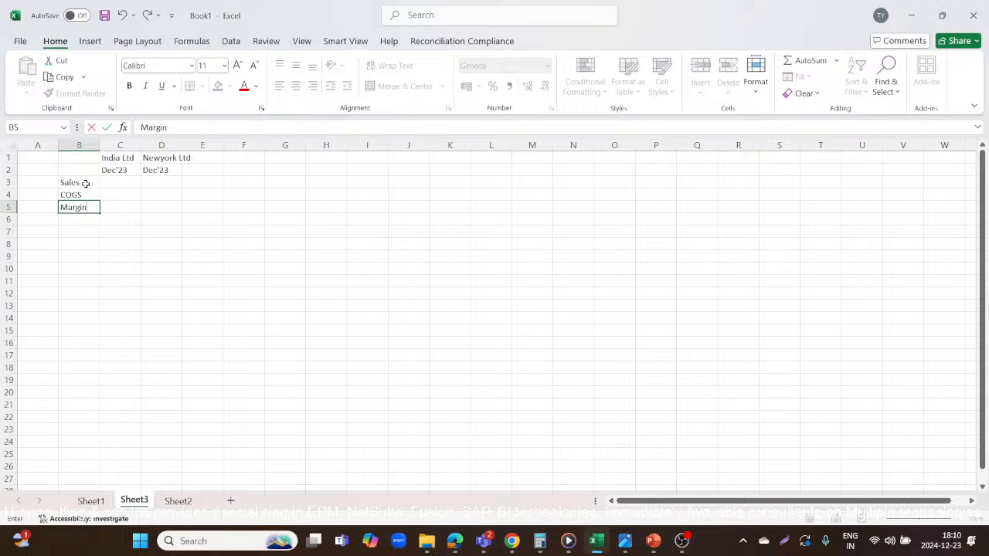
pyautogui.press('Return')
# Fill the Sales row with 1000 for India Ltd and 1500 for Newyork Ltd.
pyautogui.press('Up')
pyautogui.press('Up')
pyautogui.press('Up')
pyautogui.press('Right')
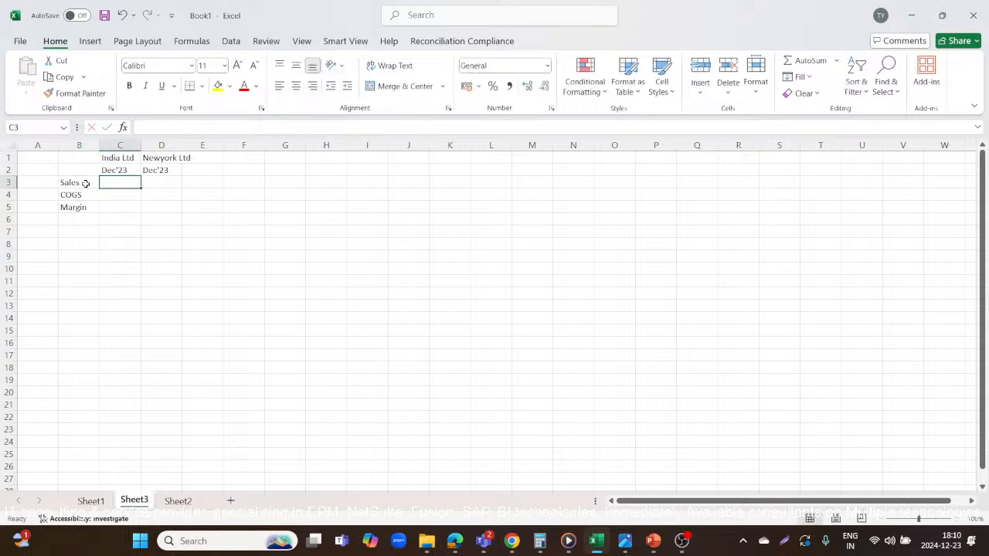
pyautogui.write('1000')
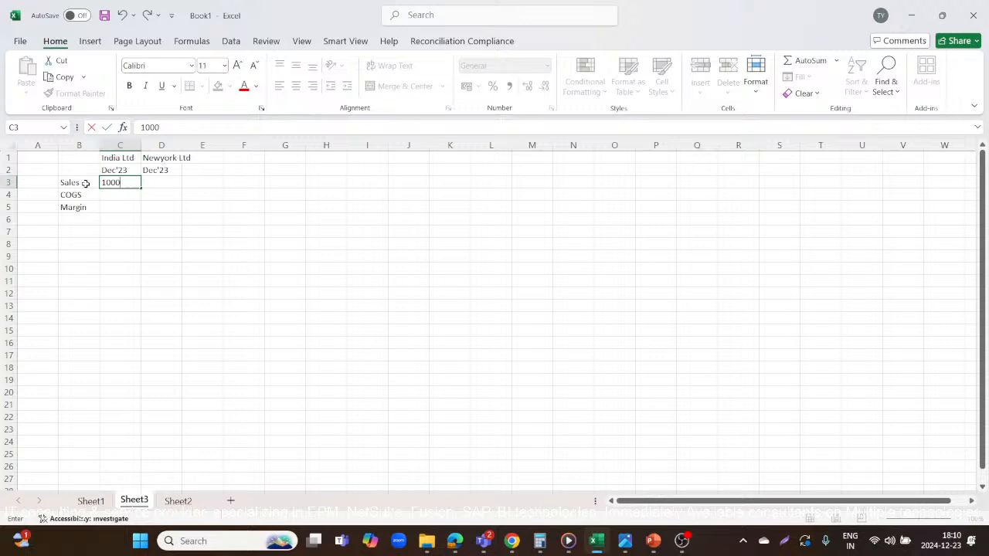
pyautogui.press('Tab')
pyautogui.write('1500')
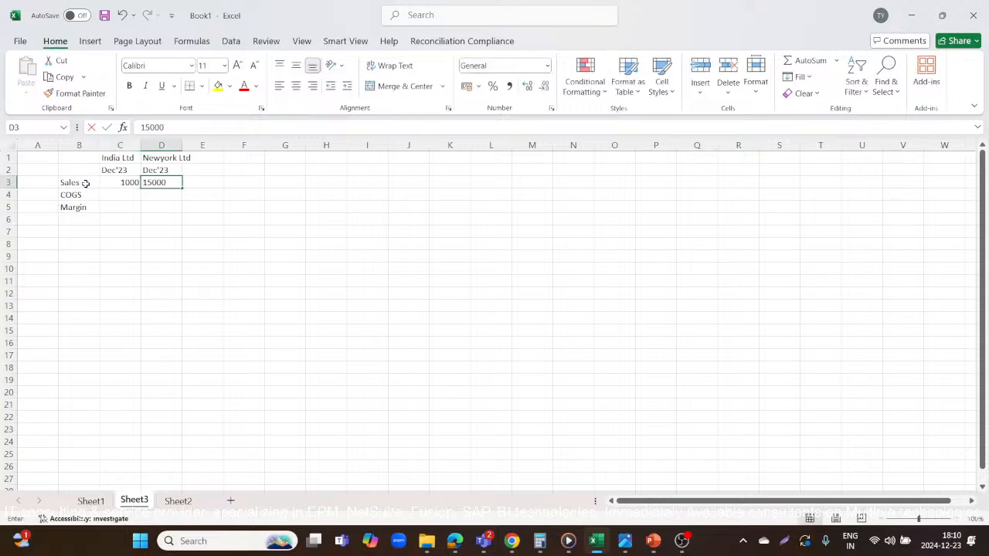
pyautogui.press('Return')
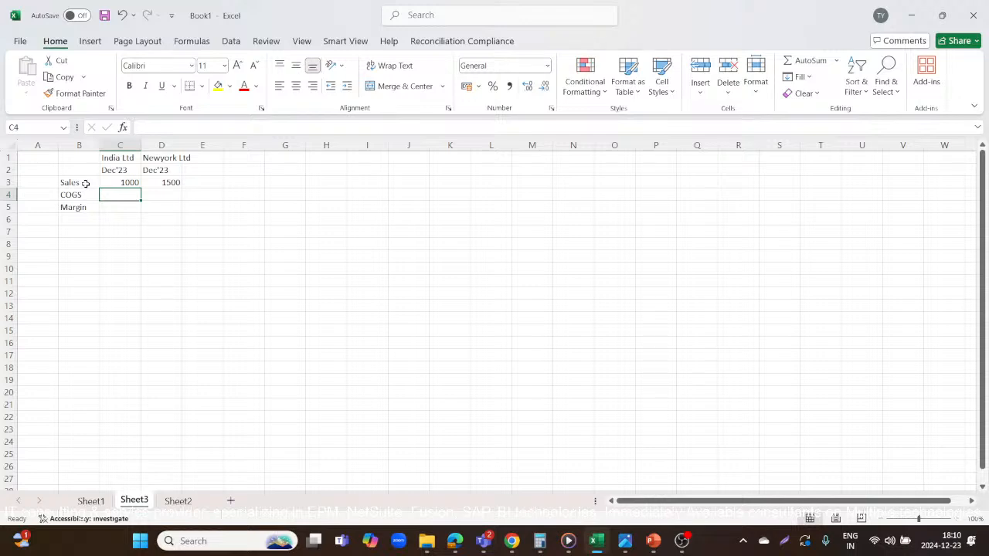
# Fill the COGS row with 200 for India Ltd and 300 for Newyork Ltd.
pyautogui.write('200')
pyautogui.press('Tab')
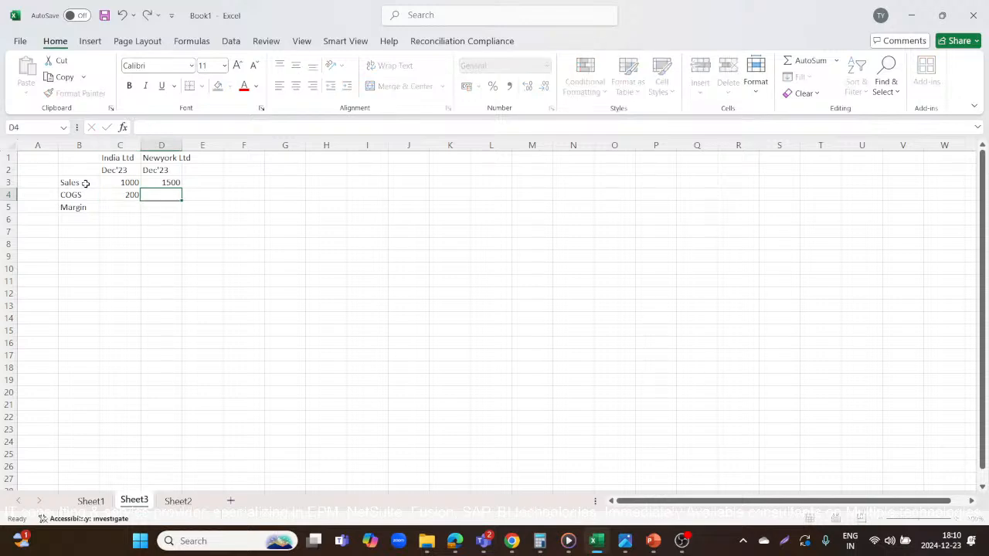
pyautogui.write('150')
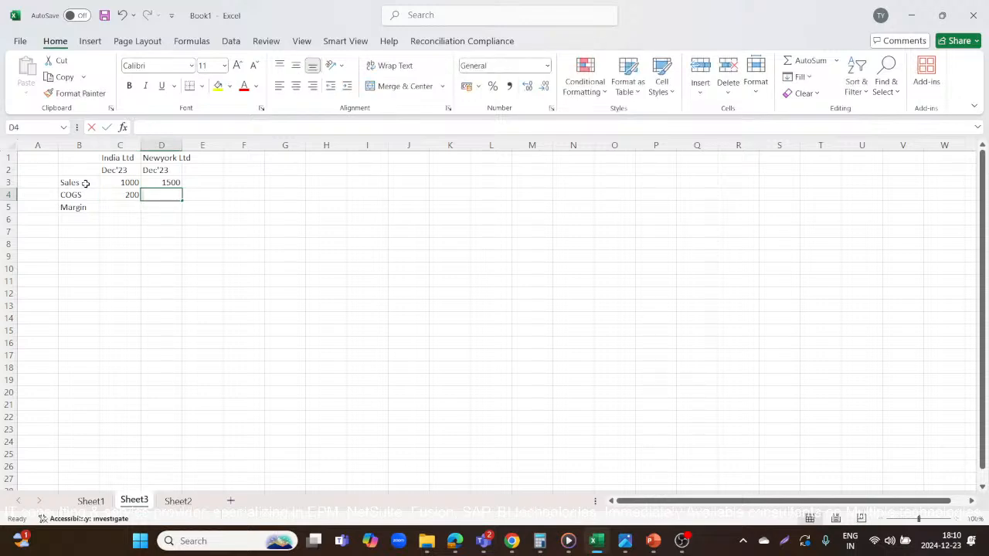
pyautogui.press('BackSpace')
pyautogui.press('BackSpace')
pyautogui.press('BackSpace')
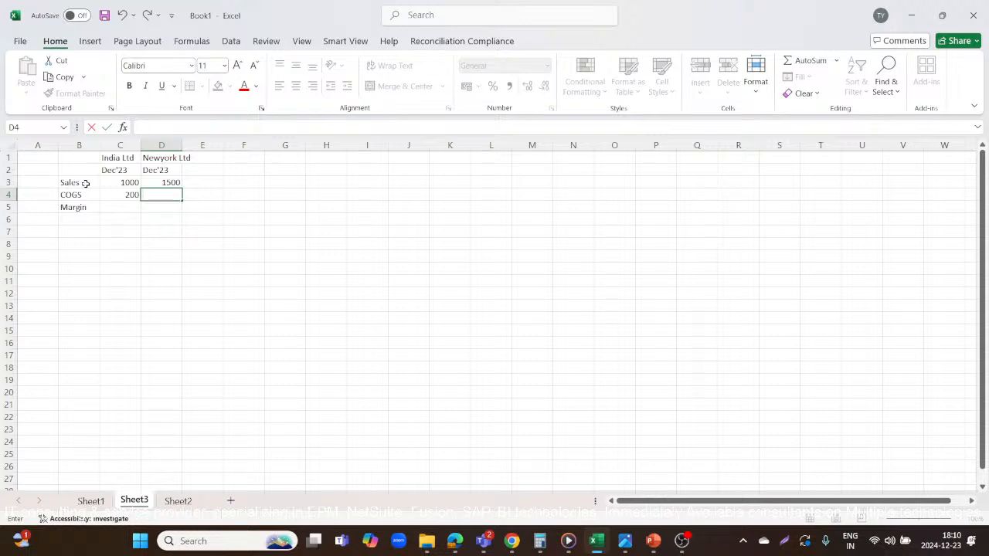
pyautogui.write('300')
pyautogui.press('Return')
# Calculate India Ltd's margin in C5 as sales minus COGS with the formula =C3-C4.
pyautogui.press('Left')
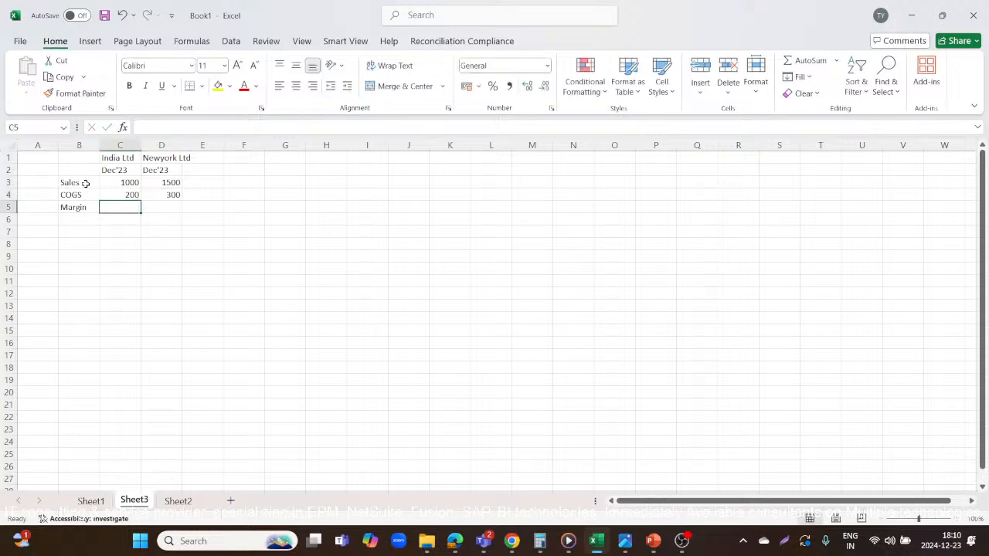
pyautogui.write('=')
pyautogui.click(113, 181)
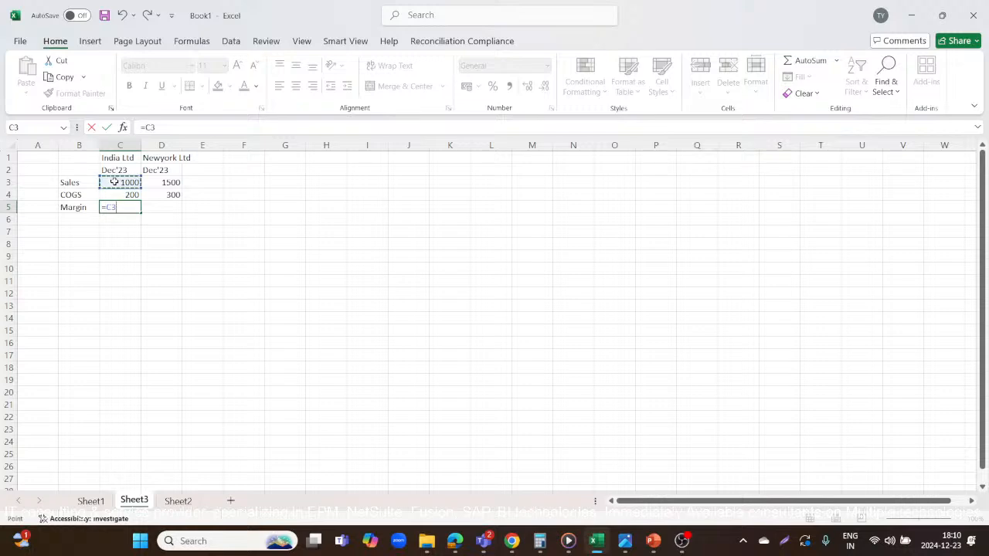
pyautogui.write('-')
pyautogui.click(120, 194)
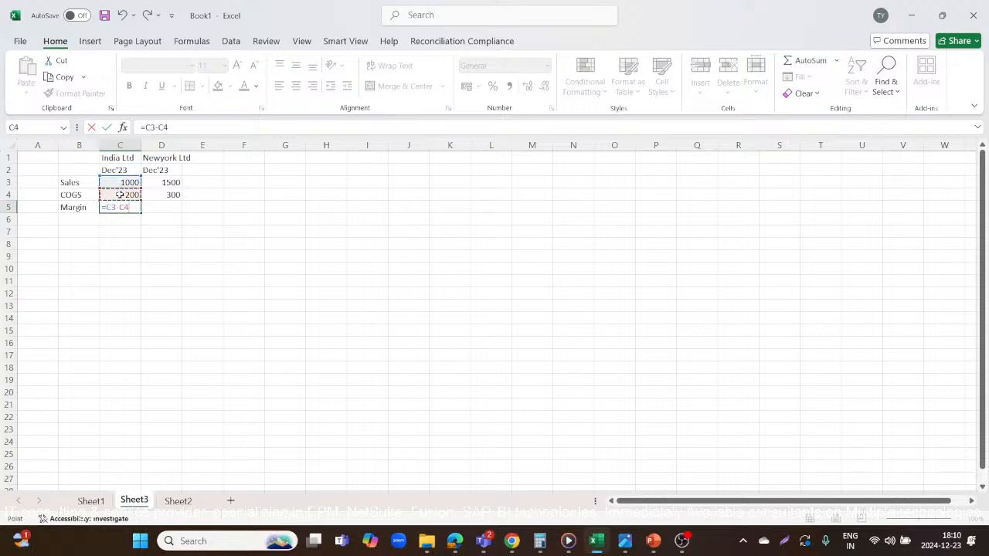
pyautogui.press('Return')
# Copy the margin formula from C5 to D5 for Newyork Ltd.
pyautogui.press('Up')
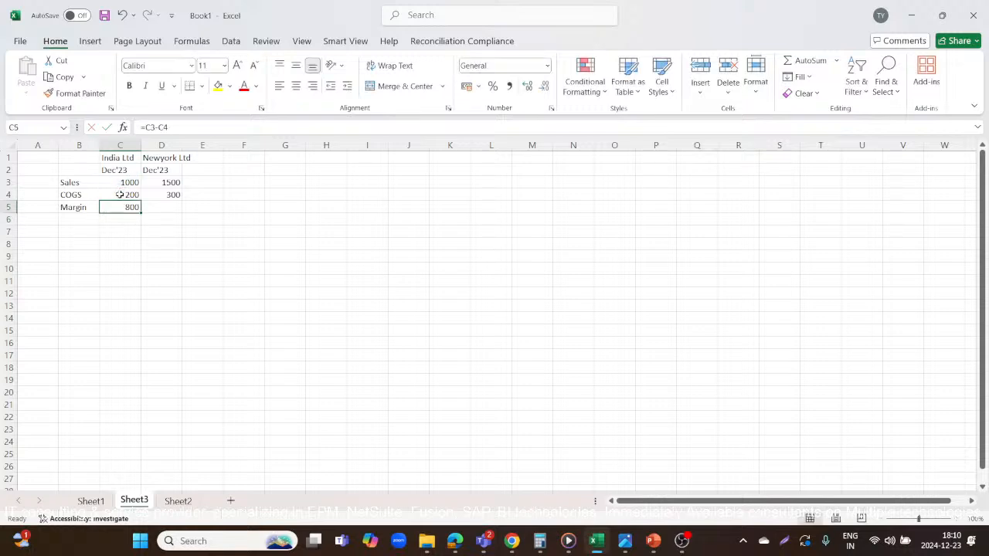
pyautogui.hotkey('ctrl', 'c')
pyautogui.press('Right')
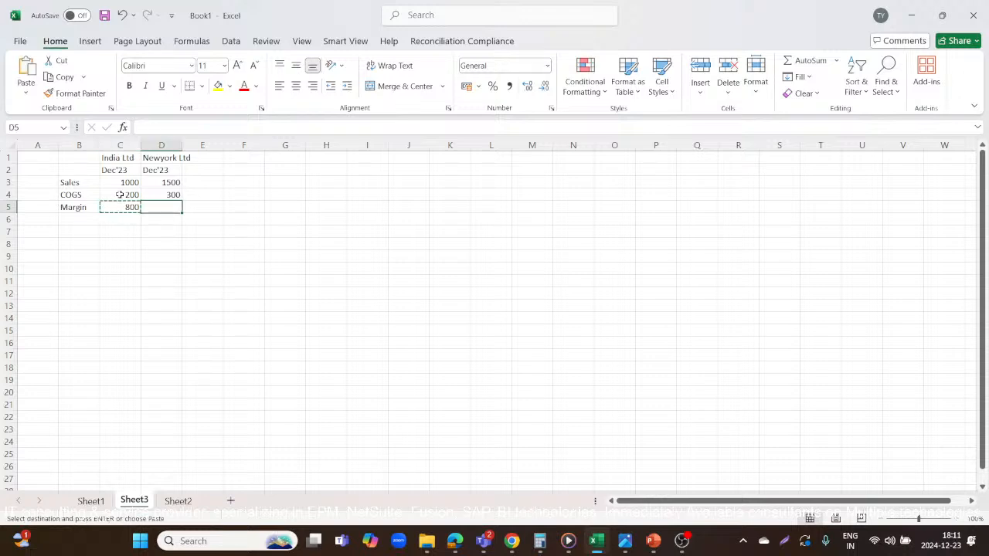
pyautogui.hotkey('ctrl', 'v')
pyautogui.click(79, 216)
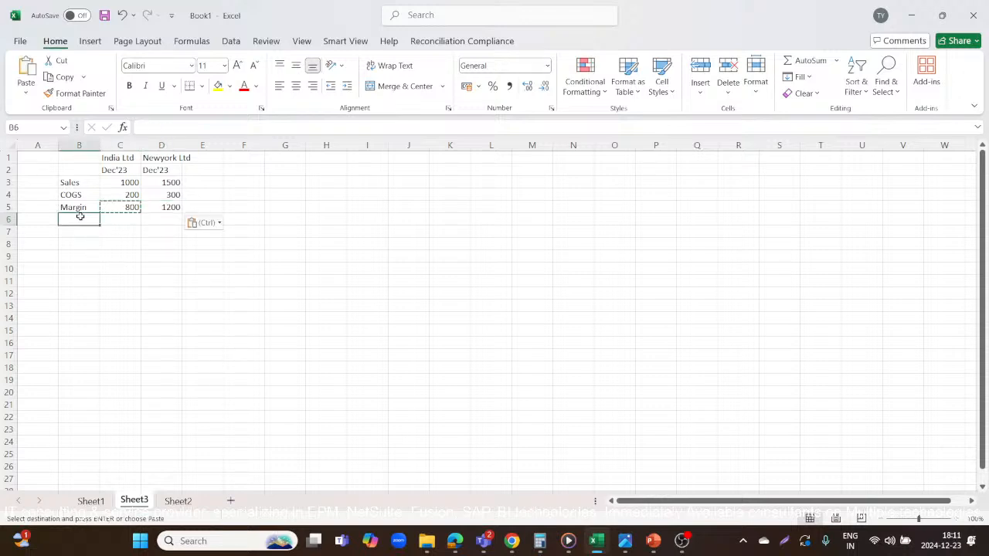
pyautogui.press('Escape')
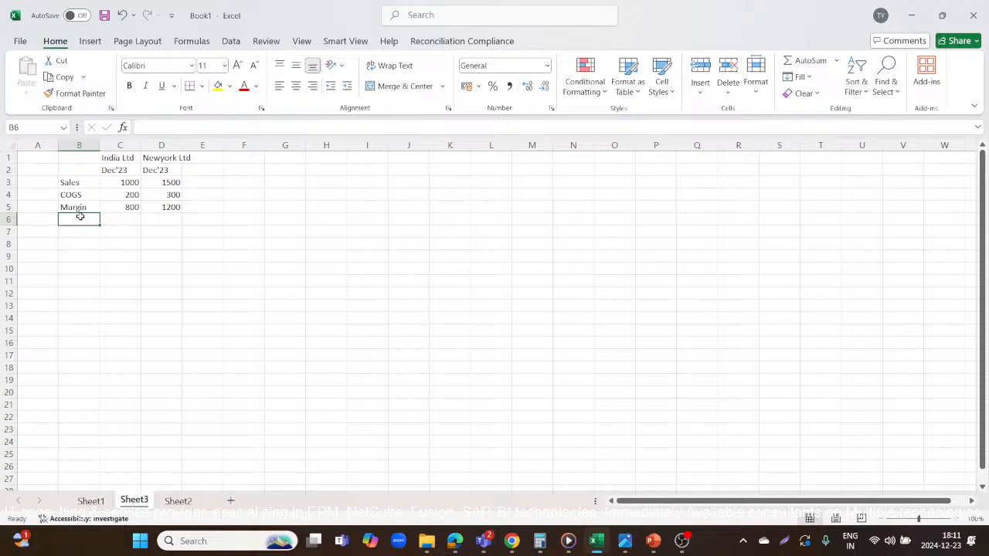
# Enter the expense labels Marketing, Payroll and Salary in cells B6 to B8.
pyautogui.write('Market')
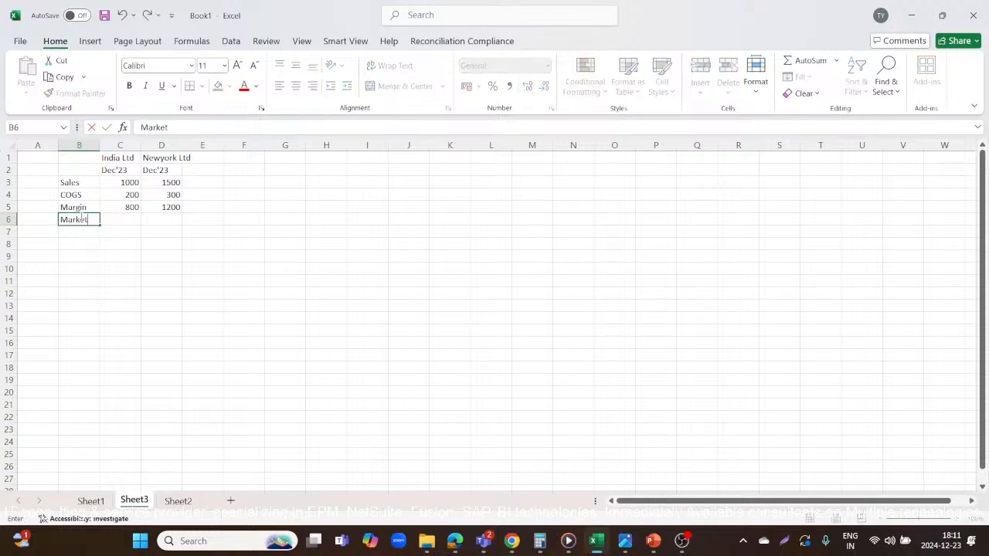
pyautogui.write('ing')
pyautogui.press('Return')
pyautogui.write('Pay')
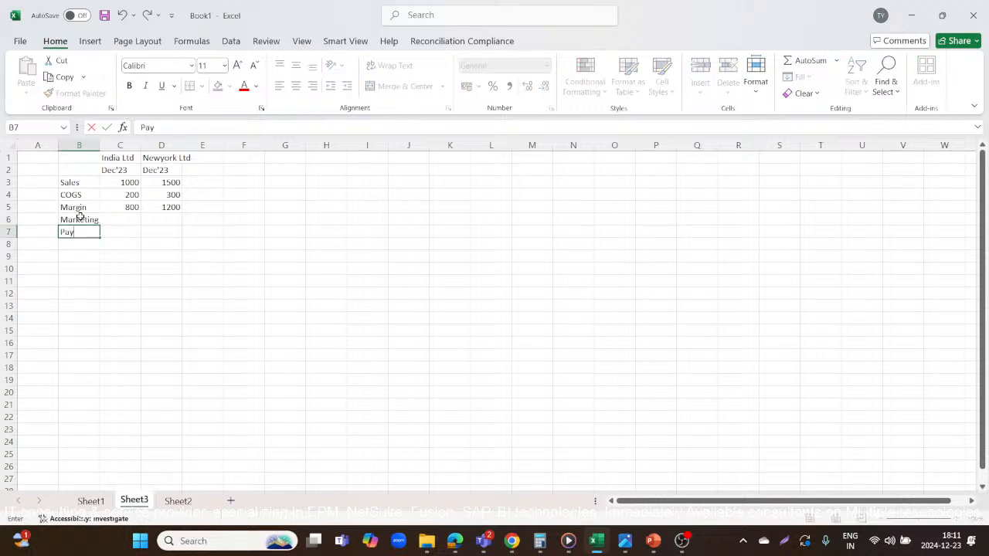
pyautogui.write('roll')
pyautogui.press('Return')
pyautogui.write('Salary')
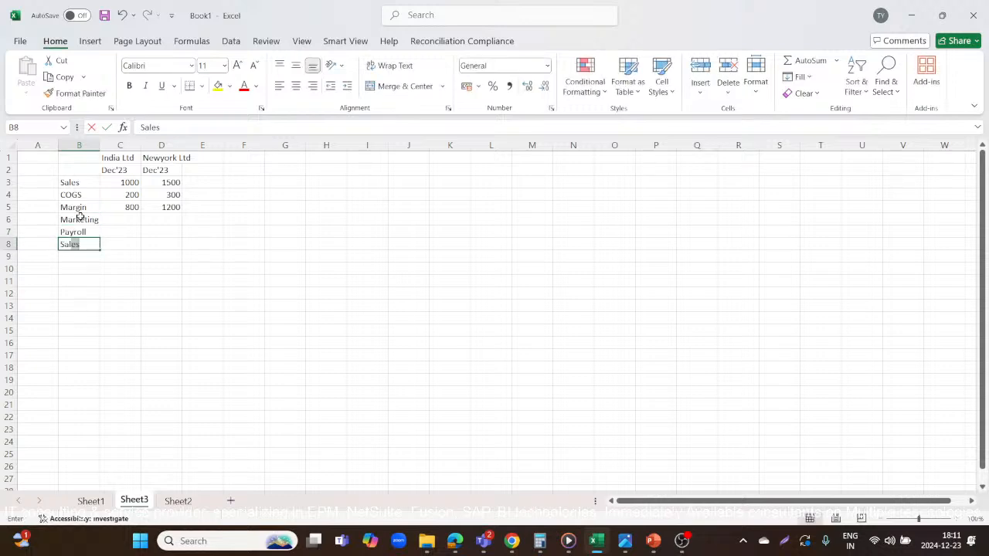
pyautogui.press('Tab')
pyautogui.press('Left')
pyautogui.press('Left')
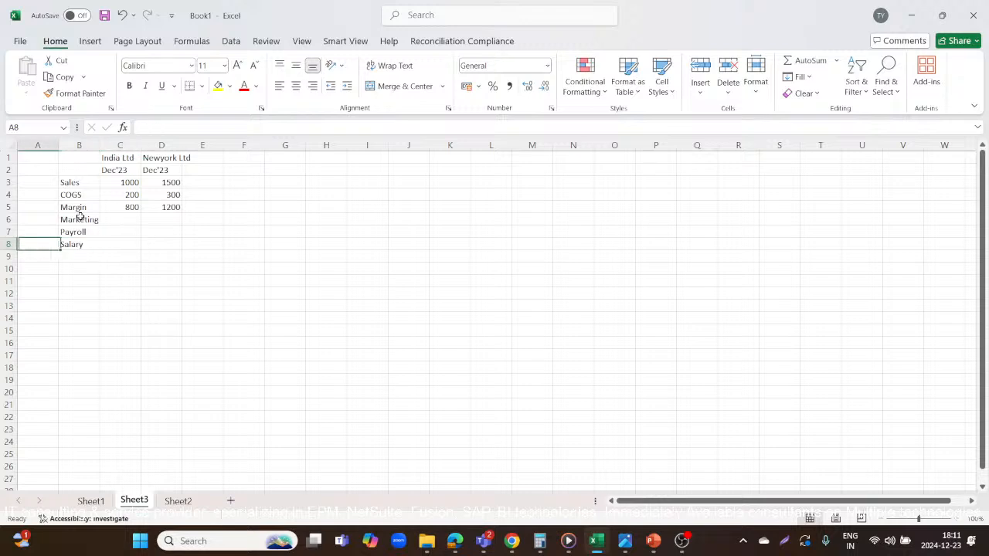
pyautogui.press('Right')
pyautogui.press('Right')
pyautogui.press('Left')
pyautogui.press('Left')
pyautogui.press('Right')
pyautogui.press('Right')
pyautogui.press('Left')
pyautogui.press('Right')
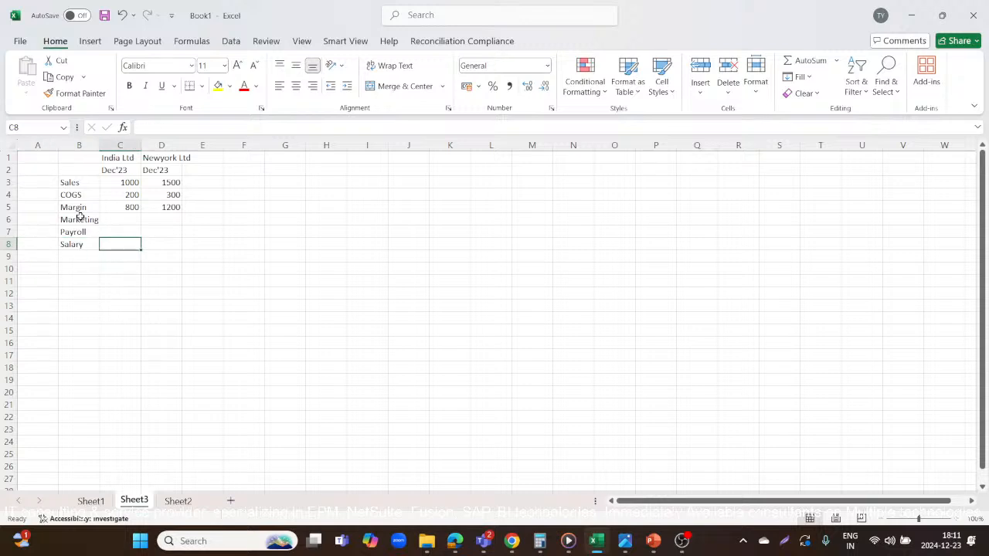
# Enter India Ltd's expenses in C6 to C8: Marketing 100, Payroll 50 and Salary 70.
pyautogui.press('Up')
pyautogui.press('Up')
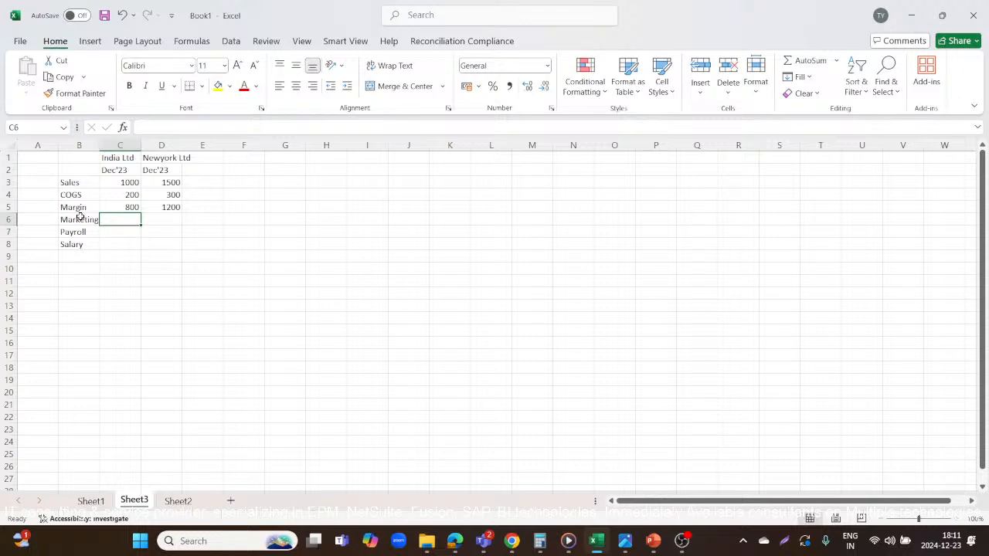
pyautogui.write('100')
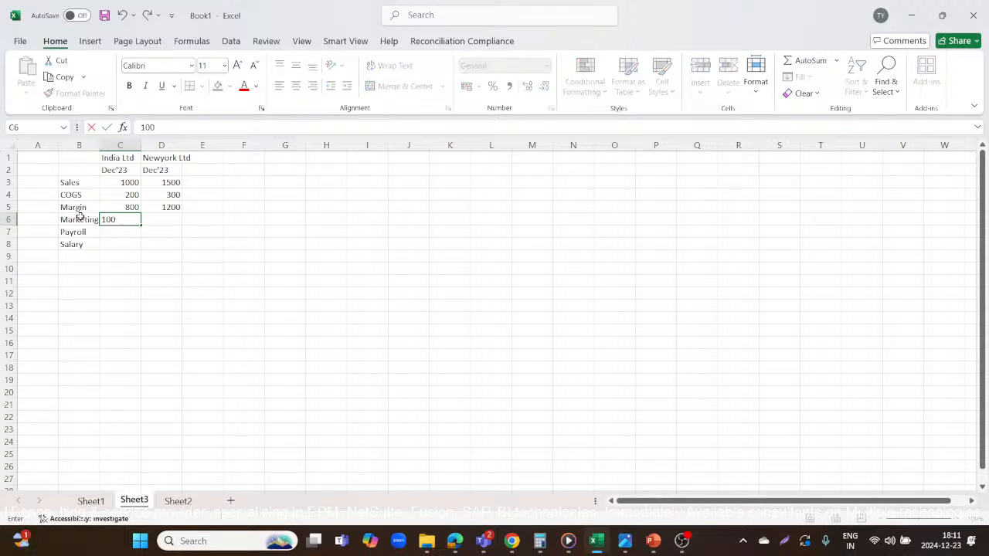
pyautogui.press('Return')
pyautogui.write('50')
pyautogui.press('Return')
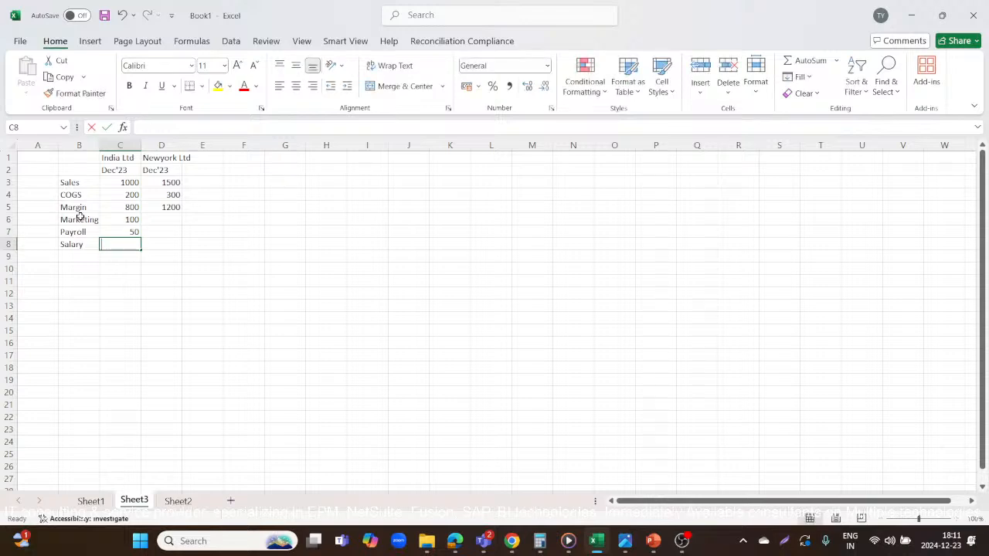
pyautogui.write('70')
pyautogui.press('Right')
# Enter Newyork Ltd's expenses in D6 to D8: Marketing 200, Payroll 150 and Salary 80.
pyautogui.press('Up')
pyautogui.press('Up')
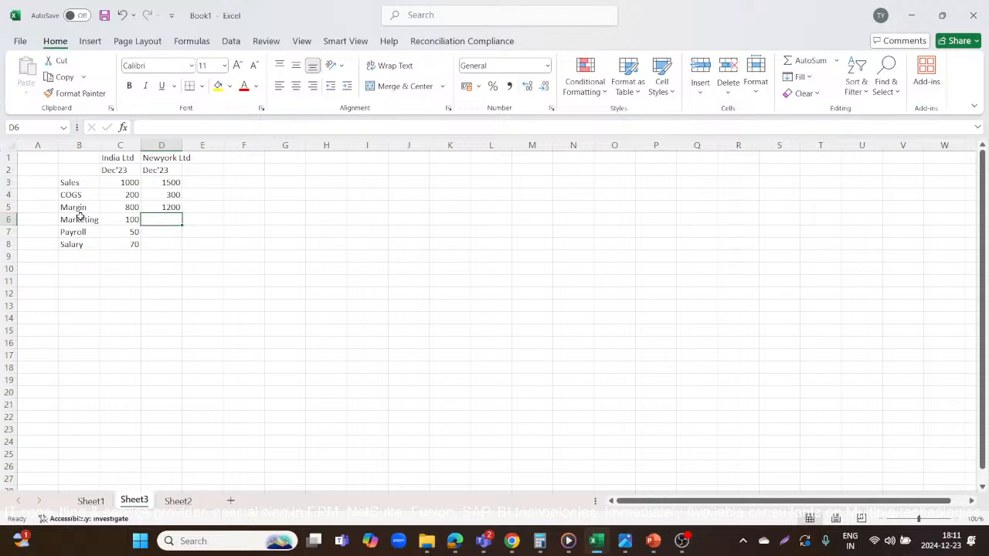
pyautogui.write('200')
pyautogui.press('Right')
pyautogui.write('5')
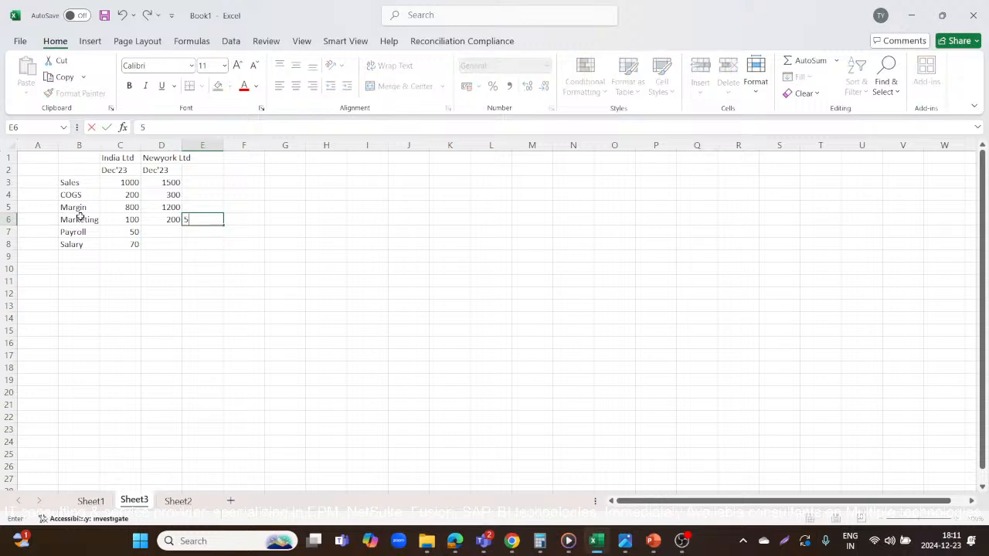
pyautogui.press('BackSpace')
pyautogui.press('Down')
pyautogui.press('Left')
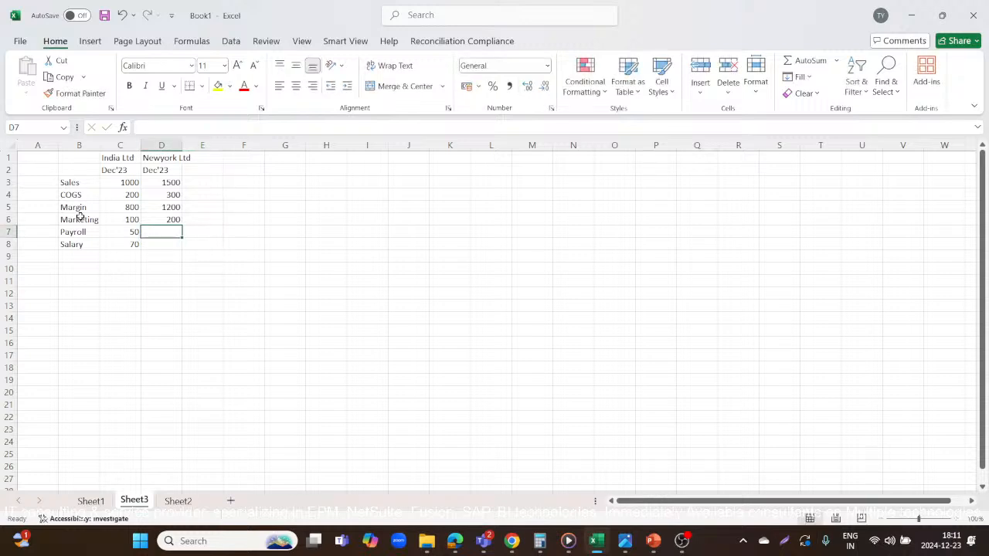
pyautogui.write('150')
pyautogui.press('Return')
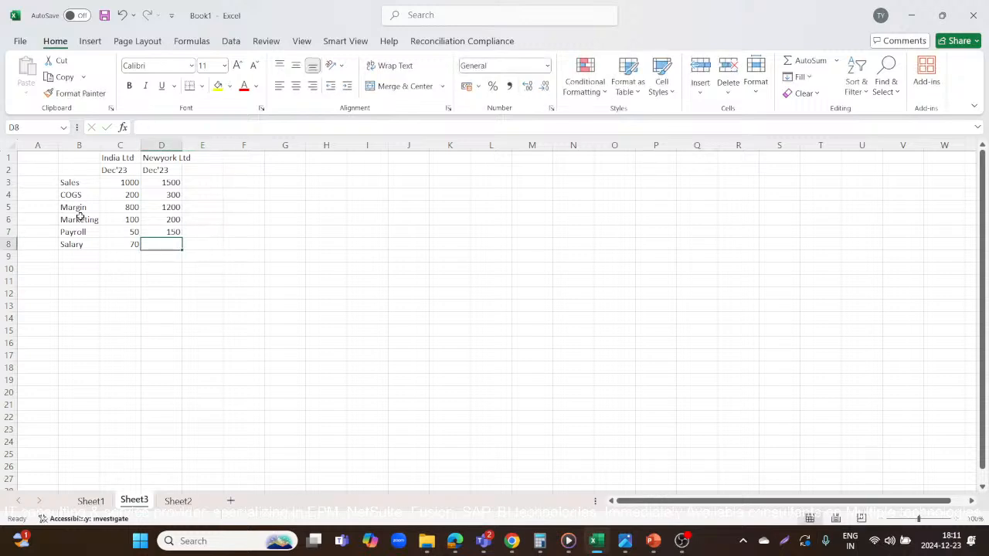
pyautogui.write('80')
pyautogui.press('Return')
pyautogui.press('Left')
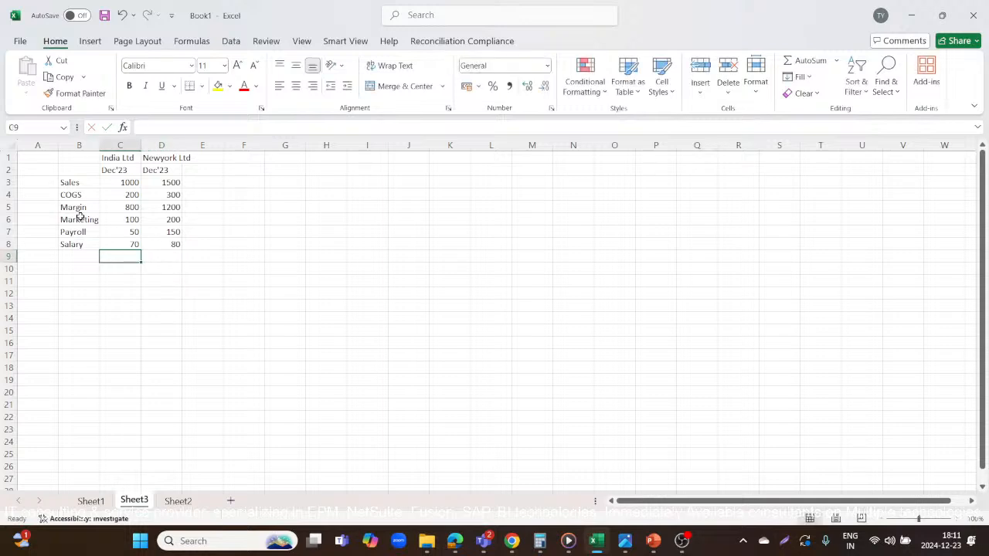
pyautogui.write('=')
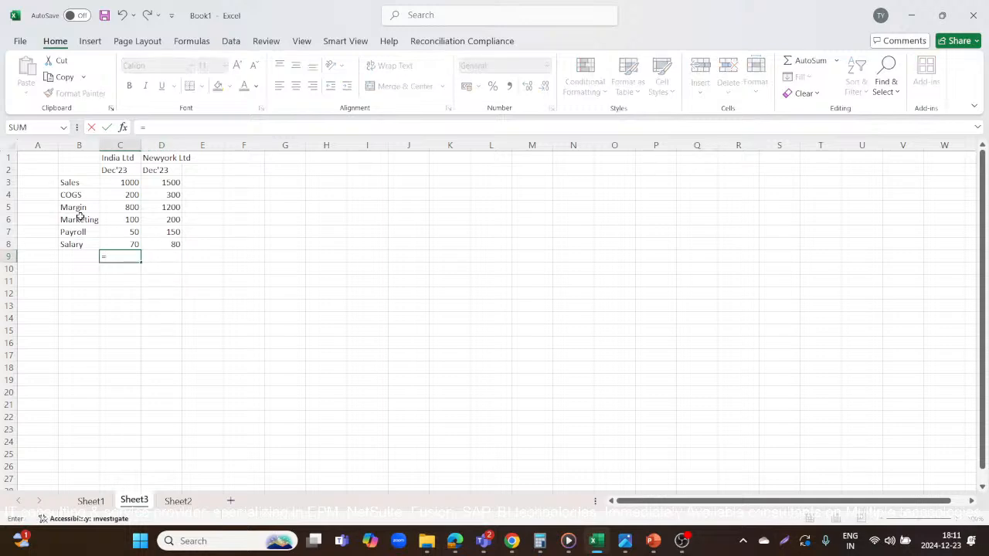
pyautogui.press('BackSpace')
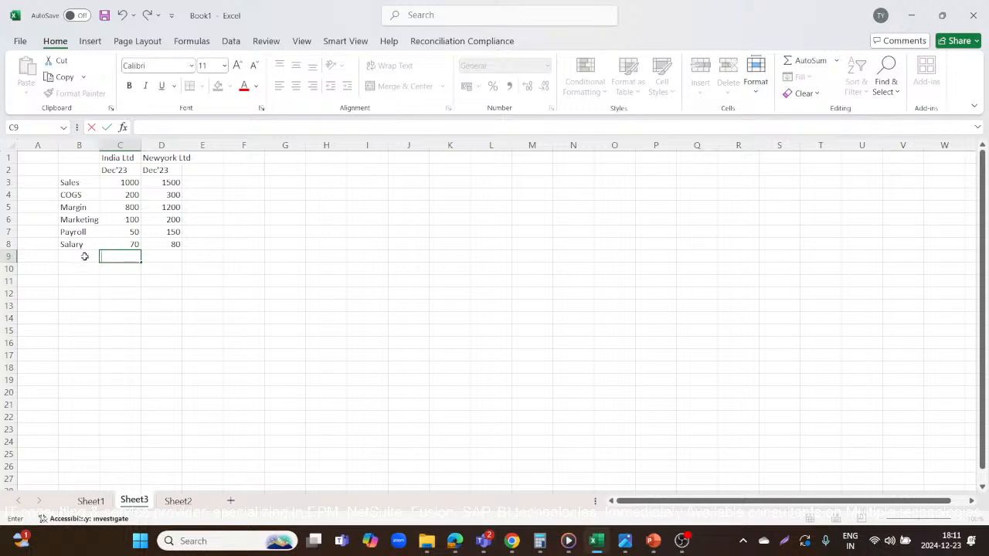
# Enter the label Total Expenses in cell B9 below the Salary row.
pyautogui.click(85, 256)
pyautogui.write('To')
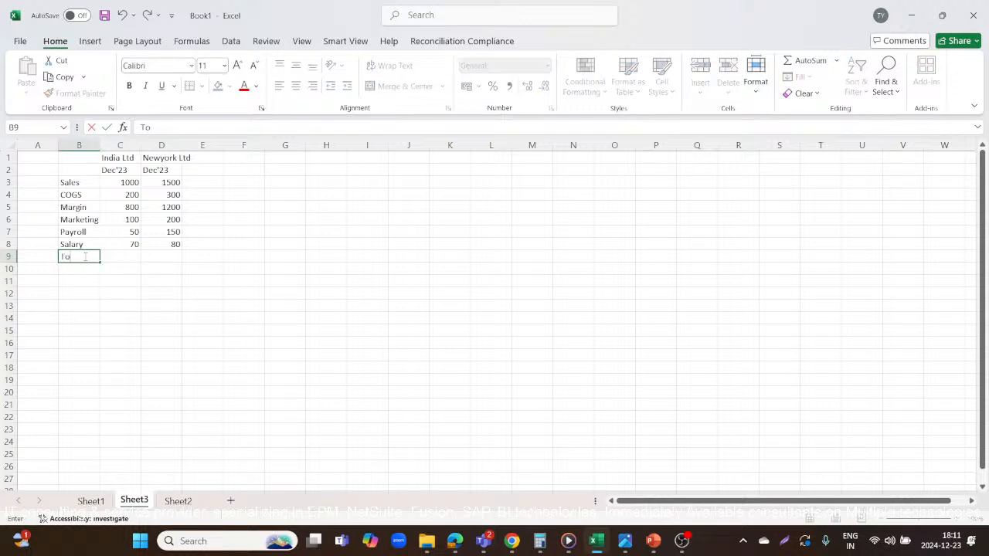
pyautogui.write('tal Expenses')
pyautogui.press('Tab')
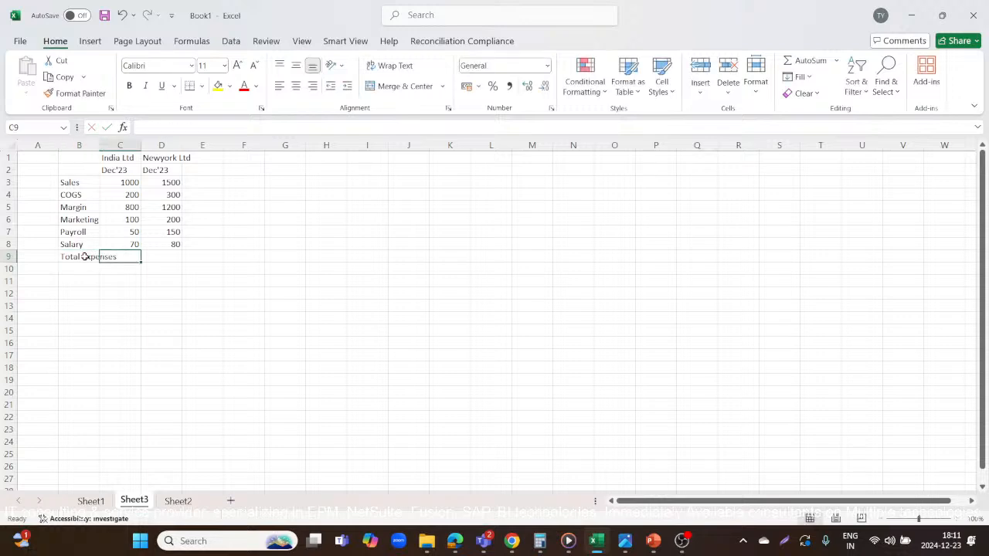
# Total India Ltd's marketing, payroll and salary expenses in C9 with the formula =C6+C7+C8.
pyautogui.write('=')
pyautogui.click(129, 219)
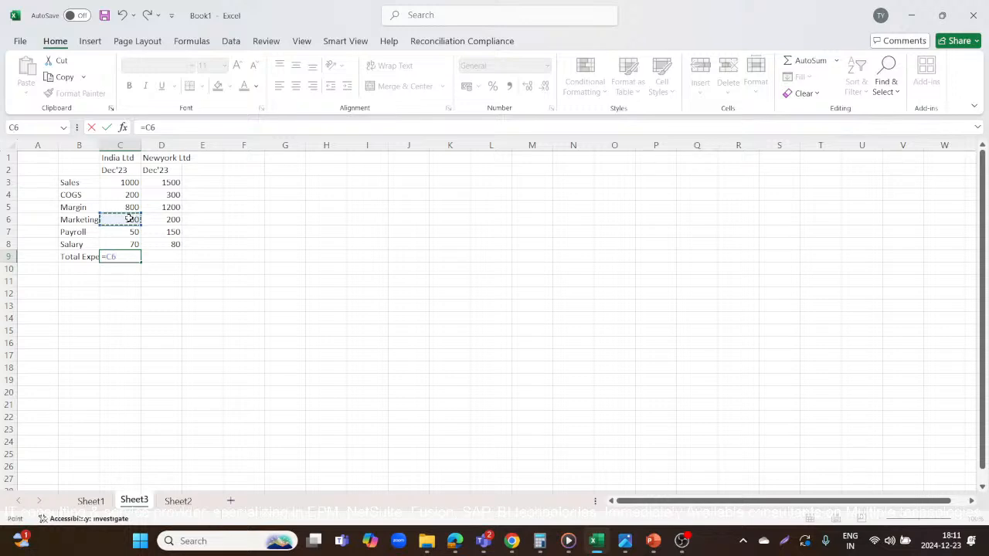
pyautogui.write('+')
pyautogui.click(126, 231)
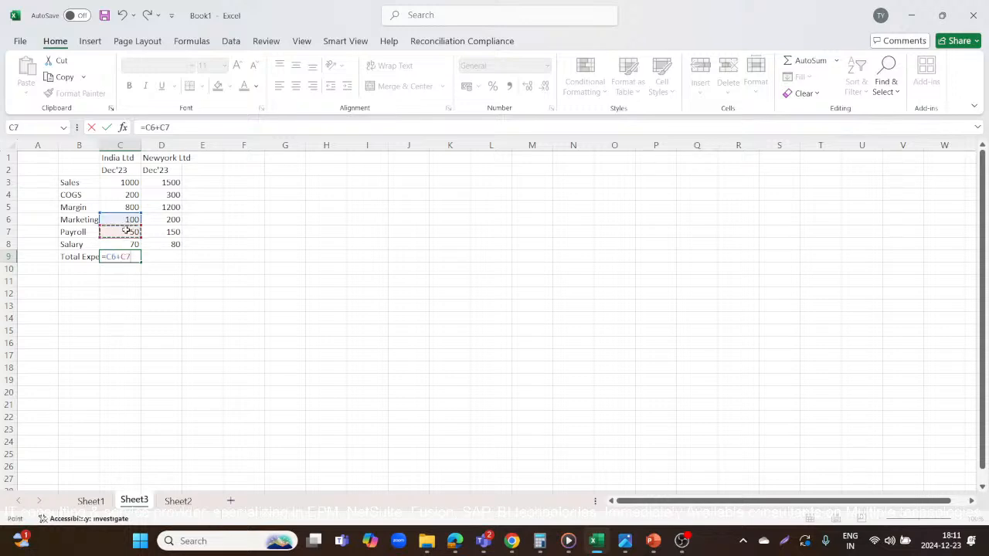
pyautogui.write('+')
pyautogui.click(124, 239)
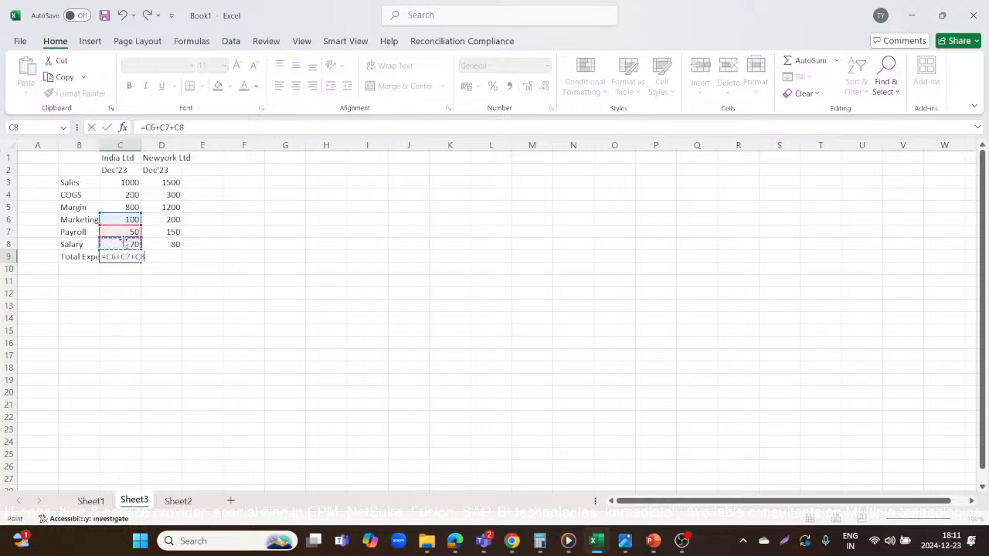
pyautogui.press('Return')
# Total Newyork Ltd's marketing, payroll and salary expenses in D9 with the formula =D6+D7+D8.
pyautogui.click(155, 257)
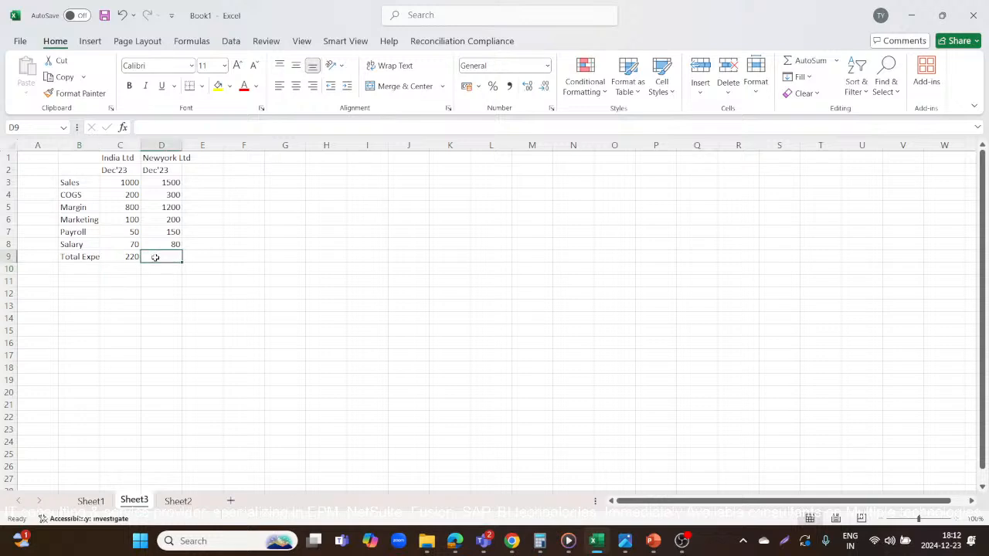
pyautogui.write('=')
pyautogui.click(173, 220)
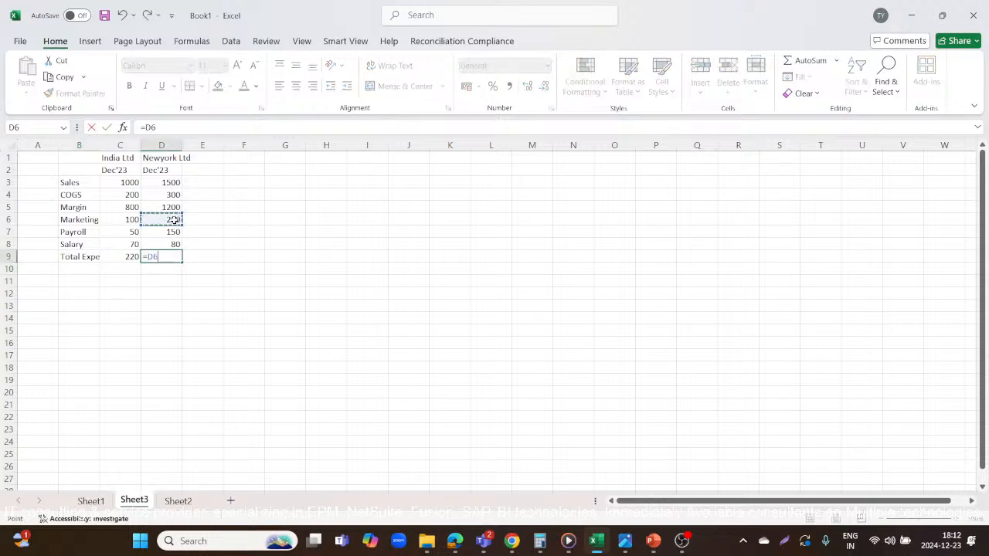
pyautogui.write('+')
pyautogui.click(165, 231)
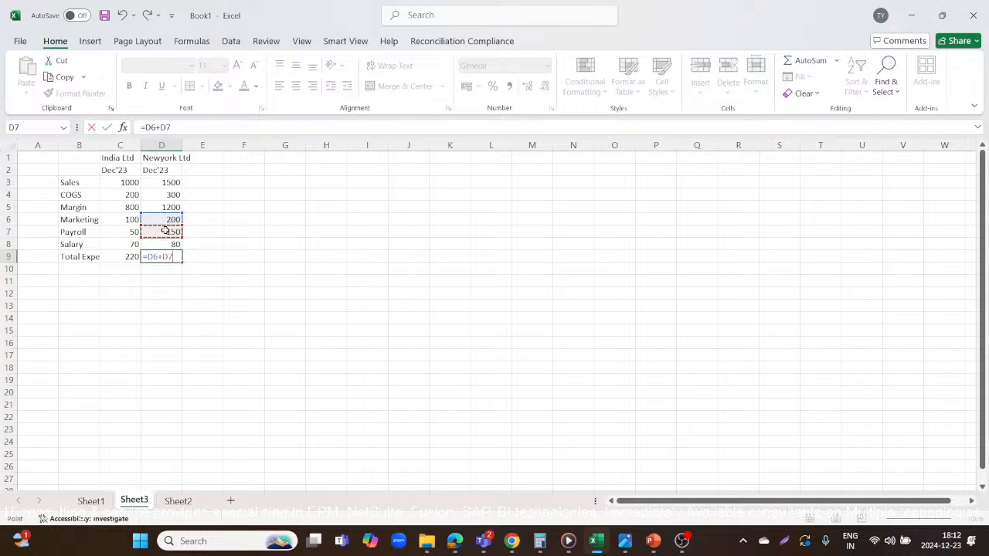
pyautogui.write('+')
pyautogui.click(163, 244)
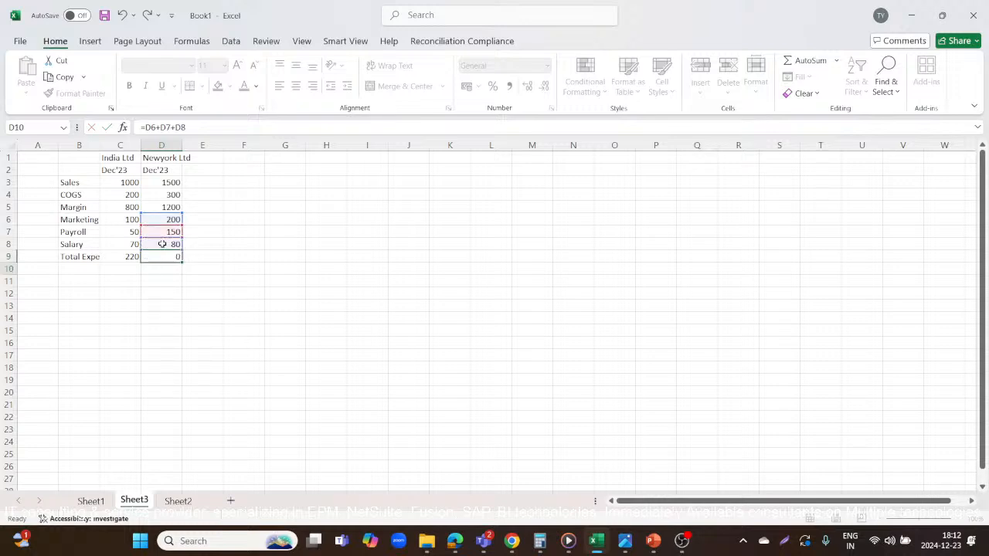
pyautogui.press('Return')
pyautogui.click(131, 256)
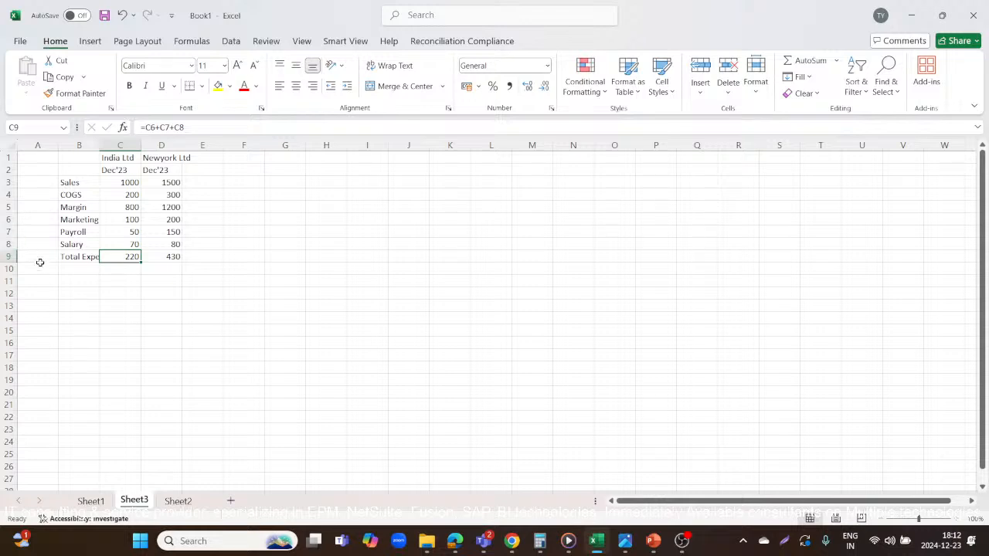
# Enter the label Profit in cell B11 and check India Ltd's margin and total expenses cells.
pyautogui.click(80, 280)
pyautogui.write('P')
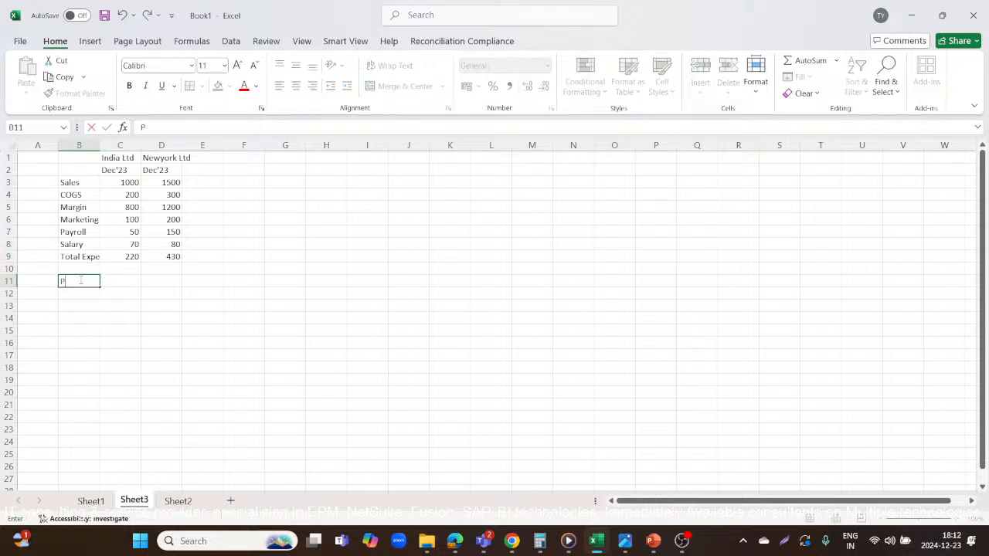
pyautogui.write('rofit')
pyautogui.press('Tab')
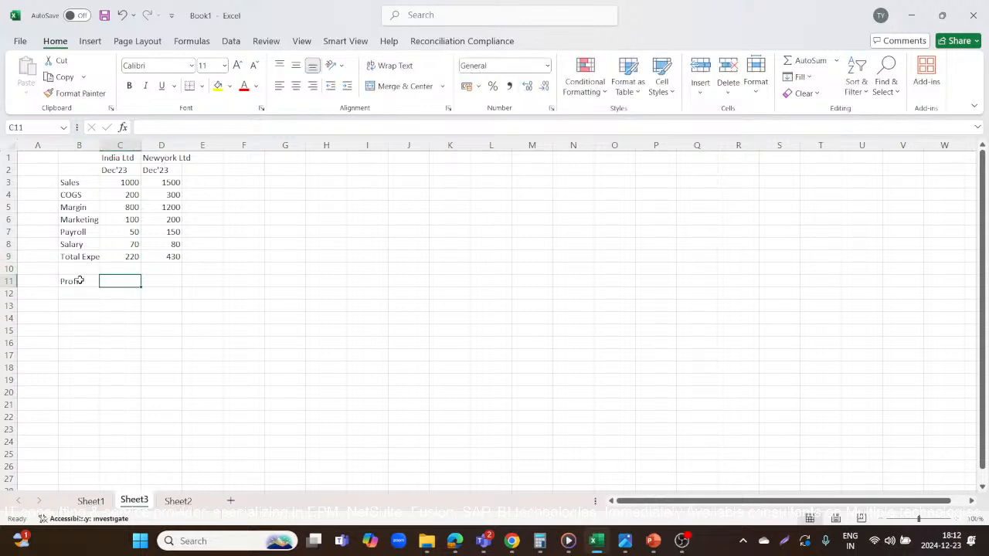
pyautogui.click(129, 207)
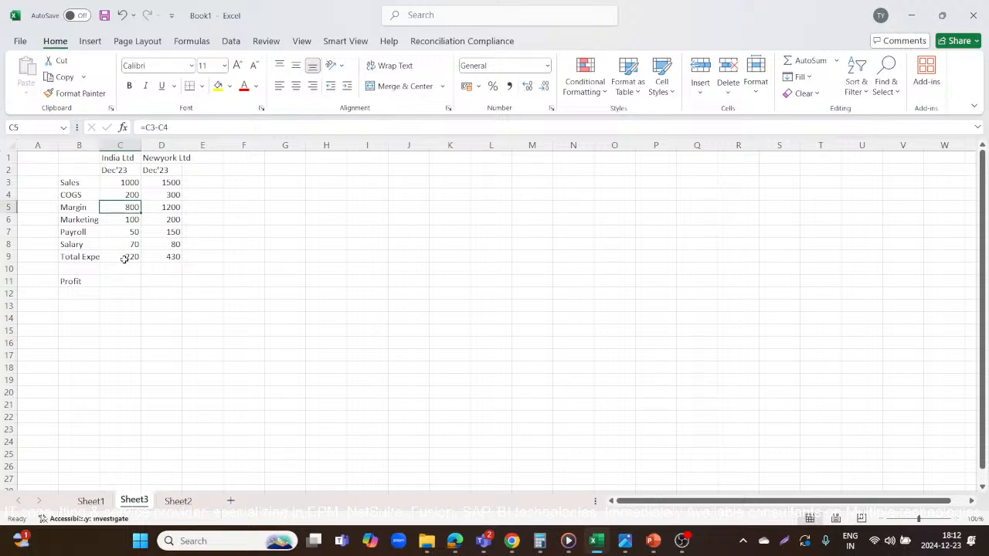
pyautogui.click(122, 258)
# Replace the label in cell B11 with PBT.
pyautogui.click(88, 281)
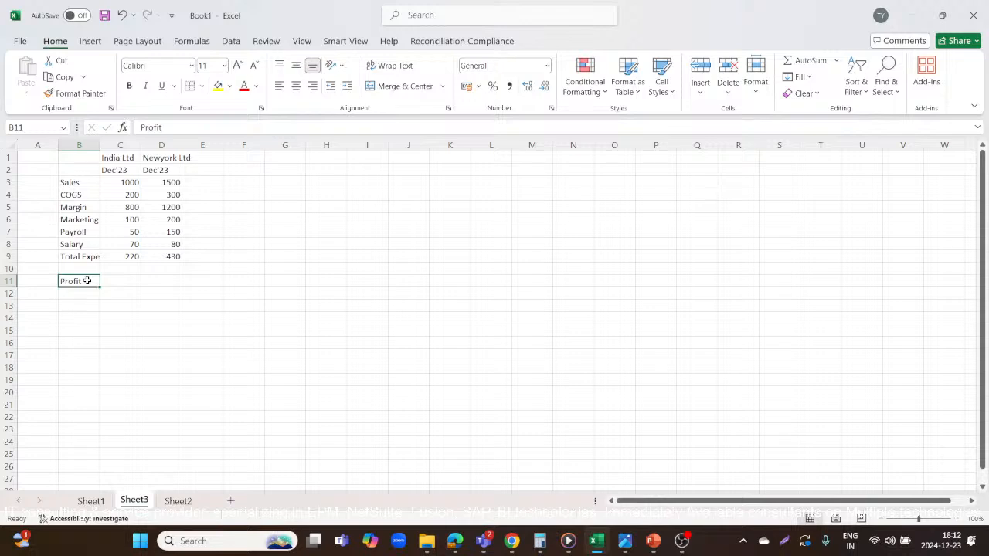
pyautogui.write('PBT')
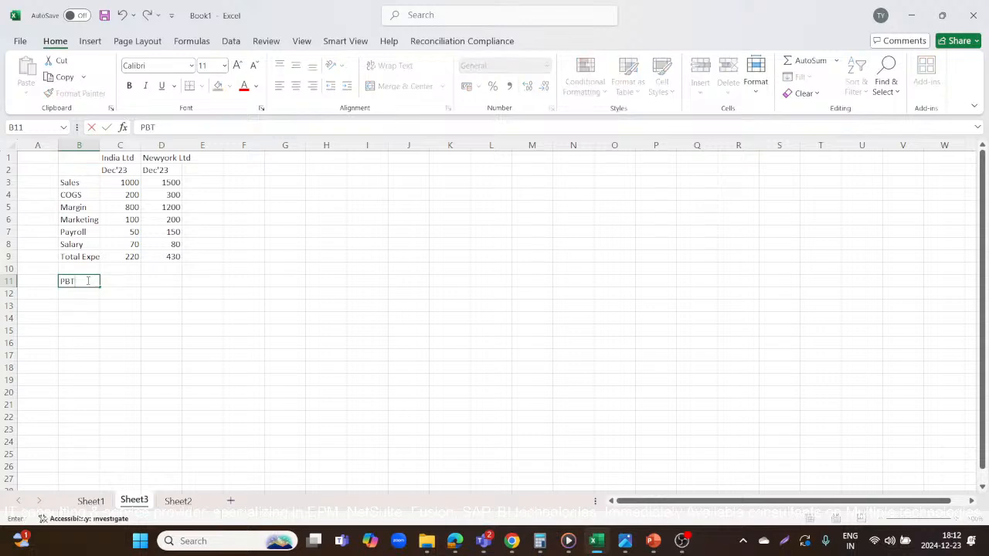
pyautogui.press('Tab')
# Calculate India Ltd's PBT in C11 as margin minus total expenses with the formula =C5-C9.
pyautogui.write('=')
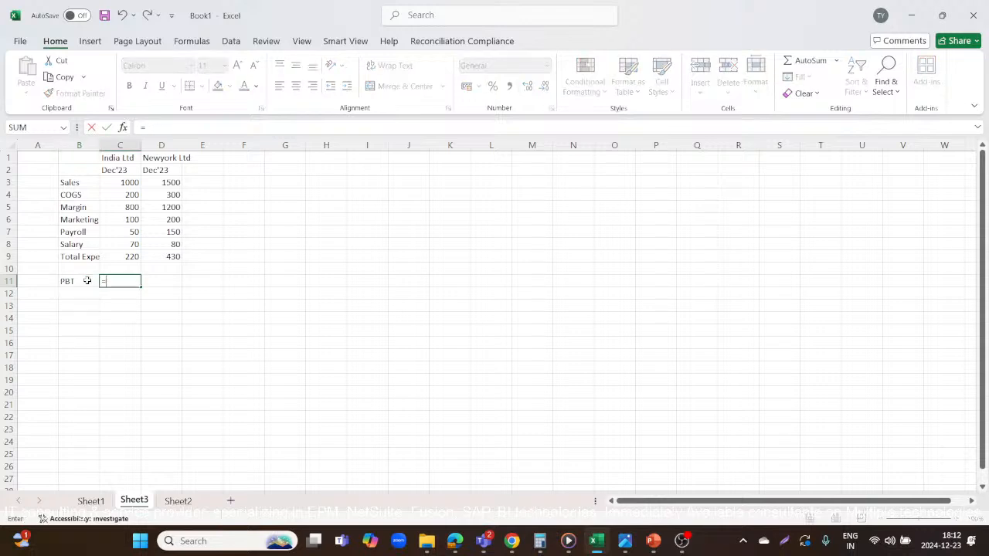
pyautogui.click(131, 207)
pyautogui.write('-')
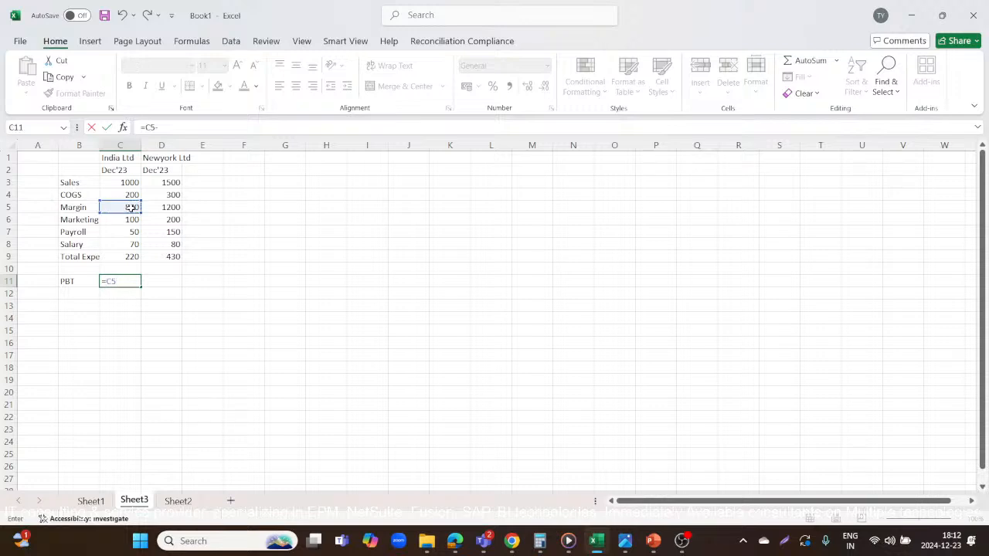
pyautogui.click(129, 258)
pyautogui.press('Return')
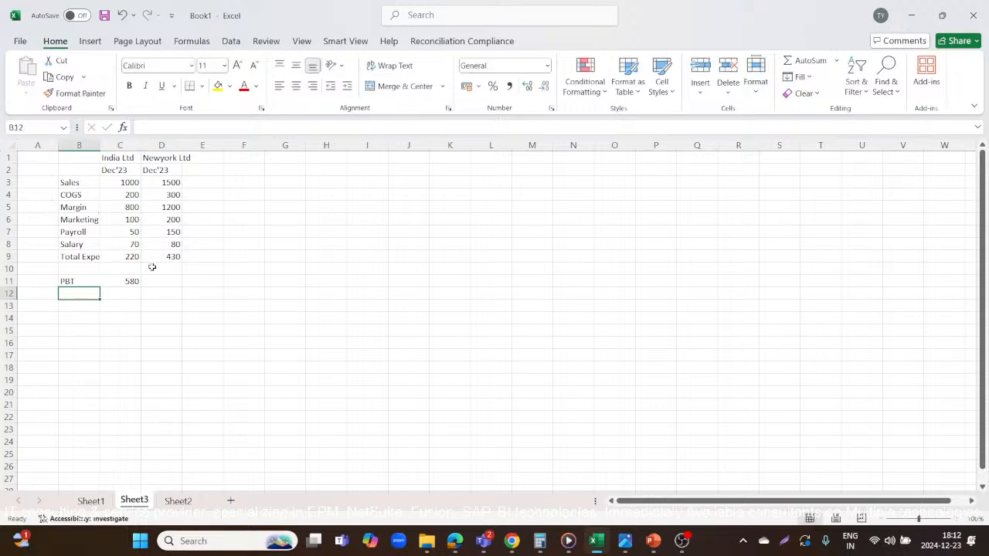
# Copy the PBT formula from C11 to D11 for Newyork Ltd.
pyautogui.click(128, 282)
pyautogui.hotkey('ctrl', 'c')
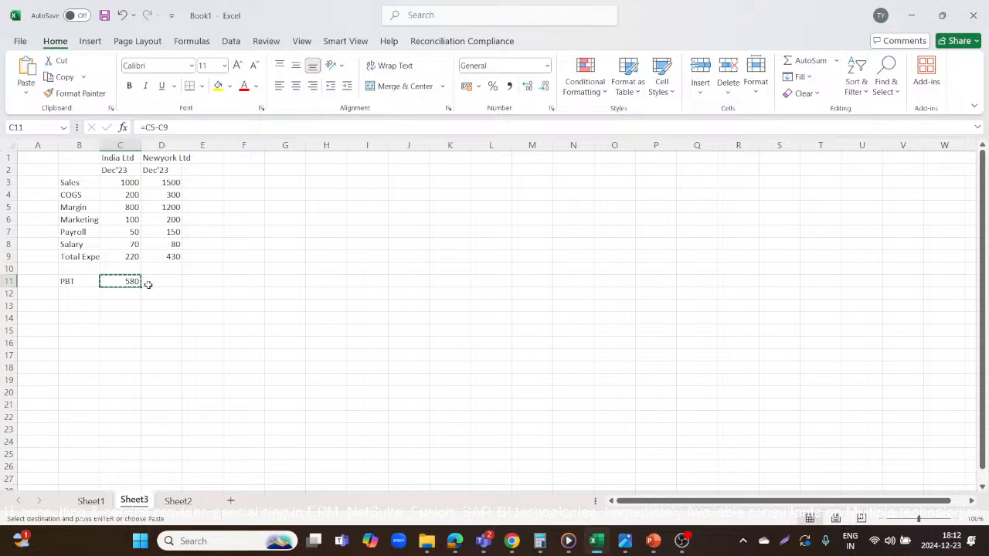
pyautogui.click(157, 282)
pyautogui.hotkey('ctrl', 'v')
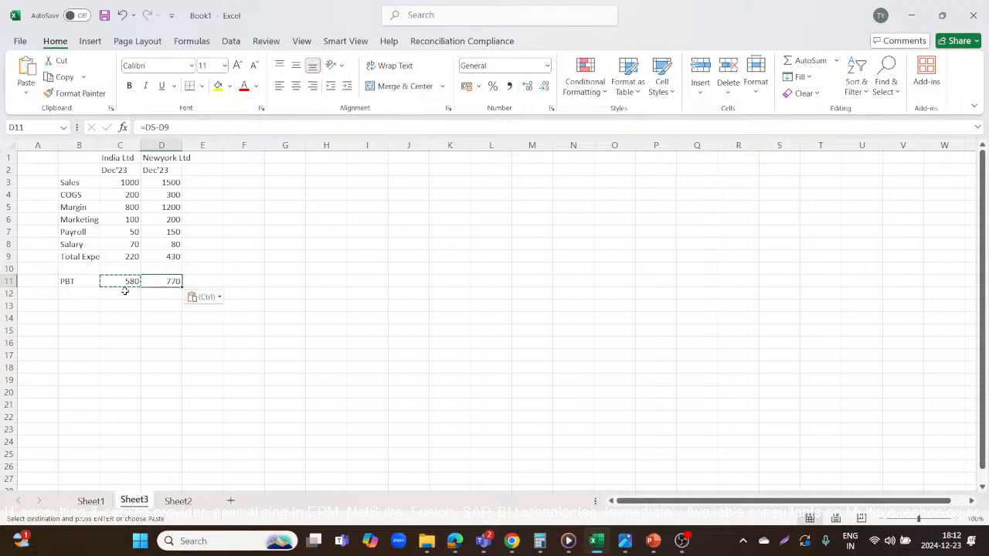
# Enter the labels Sales and federal in cells B12 and B13 below the PBT row.
pyautogui.click(71, 291)
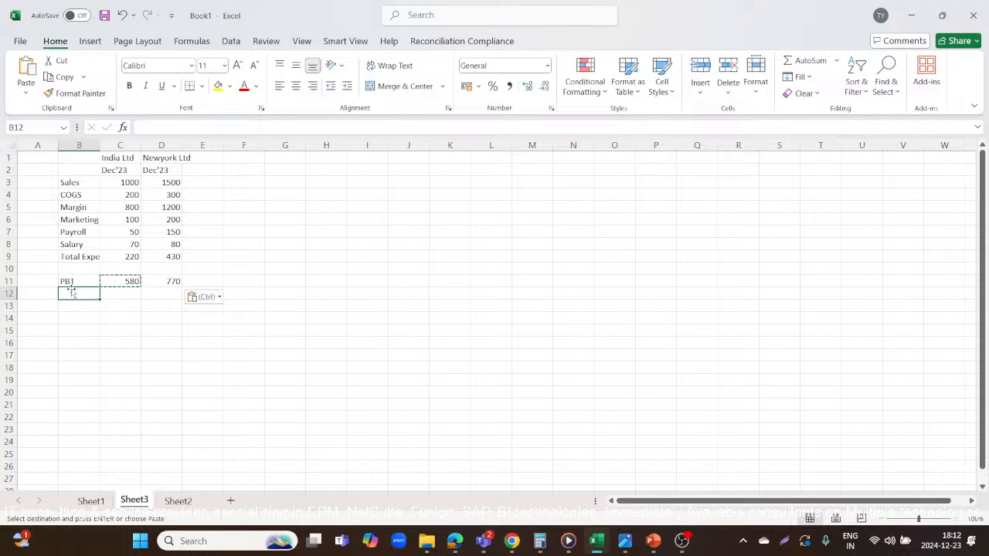
pyautogui.write('Sa')
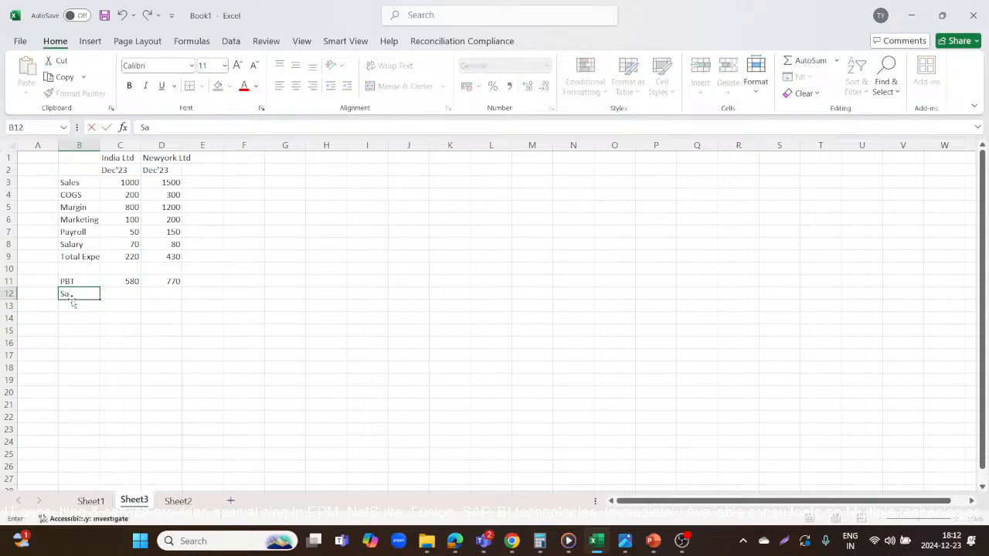
pyautogui.write('les')
pyautogui.press('Return')
pyautogui.write('federa')
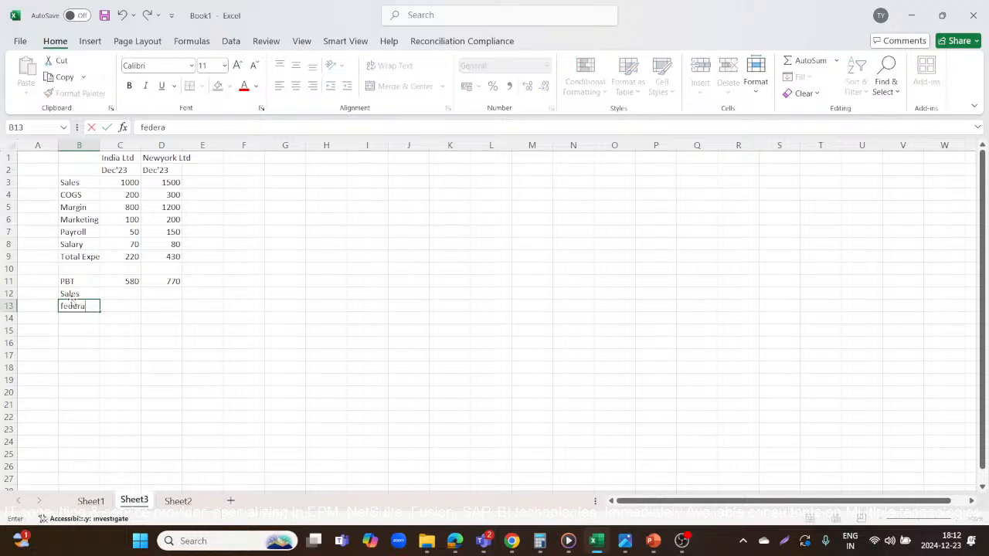
pyautogui.write('l')
pyautogui.press('Tab')
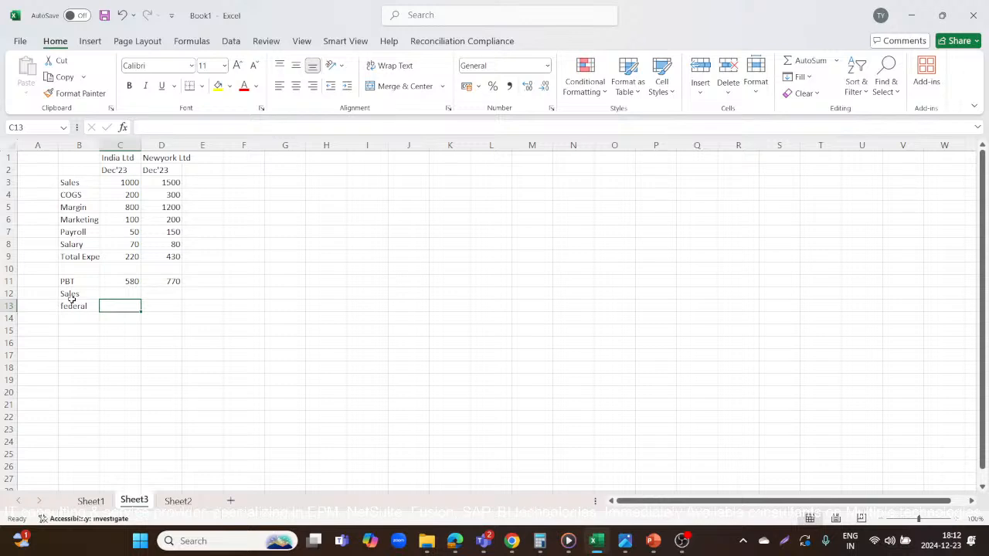
# Enter India Ltd's tax amounts: 50 for Sales in C12 and 100 for federal in C13.
pyautogui.press('Up')
pyautogui.write('50')
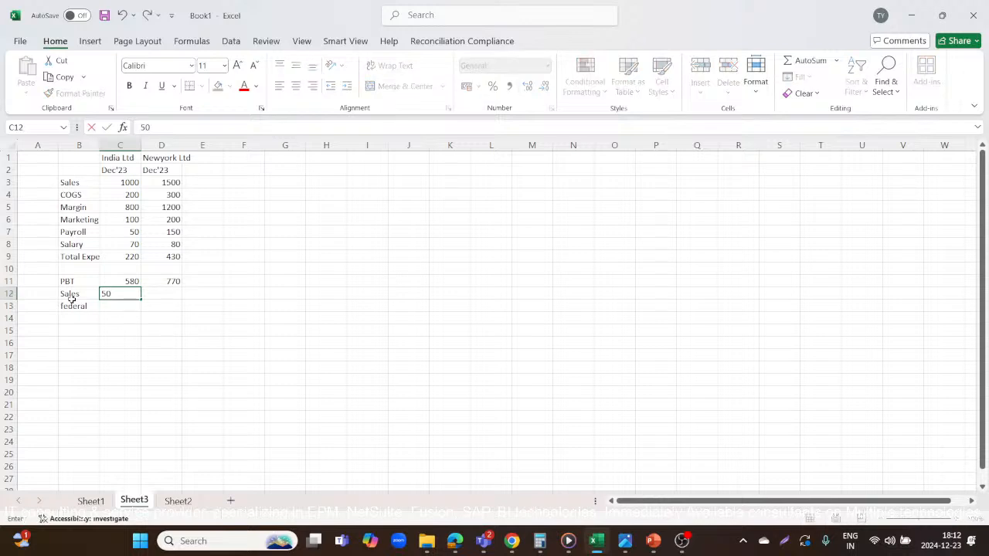
pyautogui.press('Return')
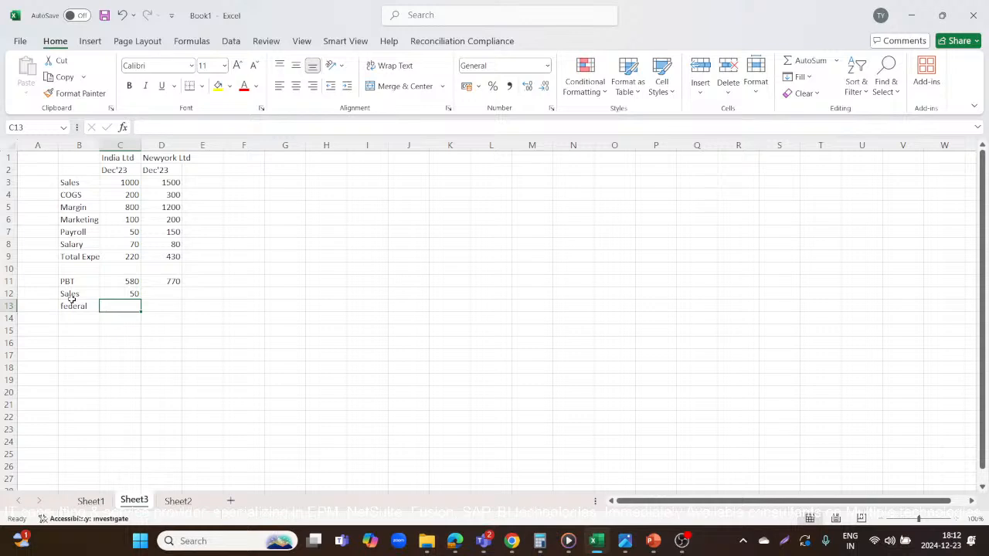
pyautogui.write('100')
pyautogui.press('Tab')
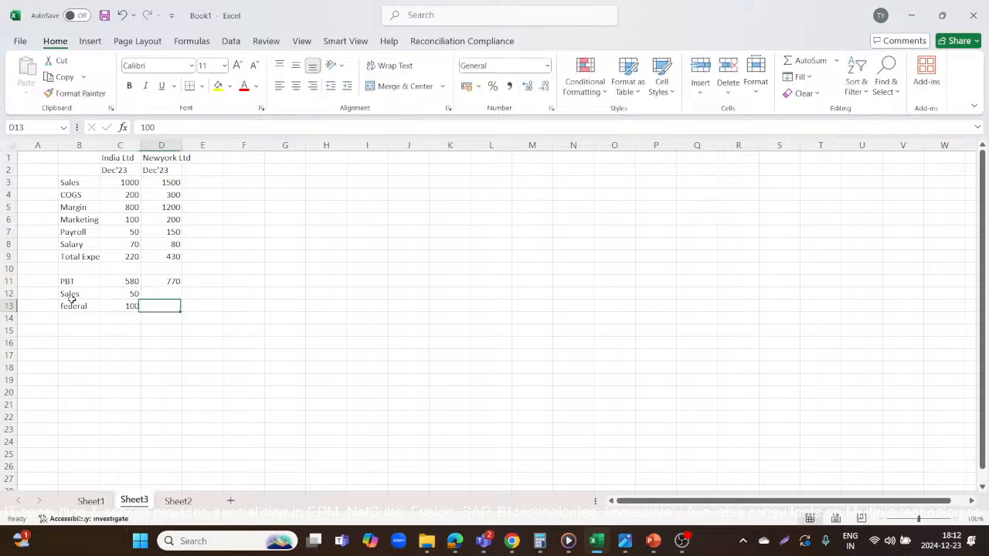
# Enter Newyork Ltd's tax amounts: 100 for Sales in D12 and 80 for federal in D13.
pyautogui.press('Up')
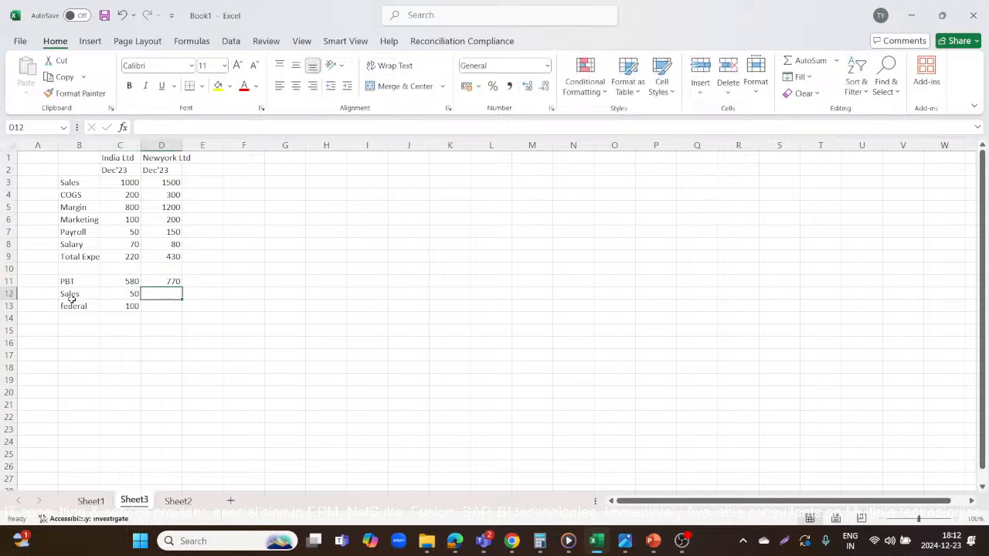
pyautogui.write('1')
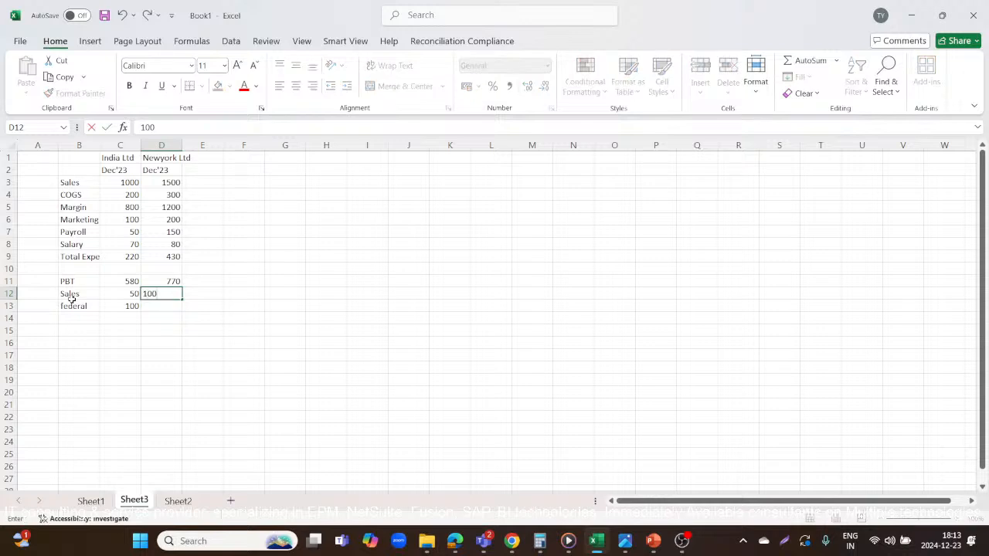
pyautogui.write('00')
pyautogui.press('Return')
pyautogui.write('80')
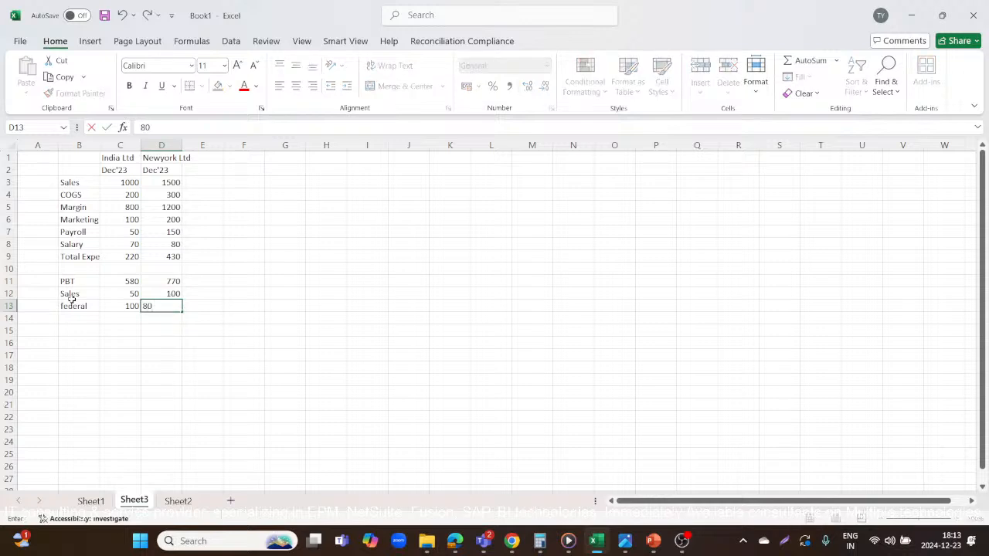
pyautogui.press('Return')
# Label cell B15 PAT and calculate India Ltd's PAT in C15 with the formula =C11-C12-C13.
pyautogui.press('Left')
pyautogui.press('Left')
pyautogui.press('Down')
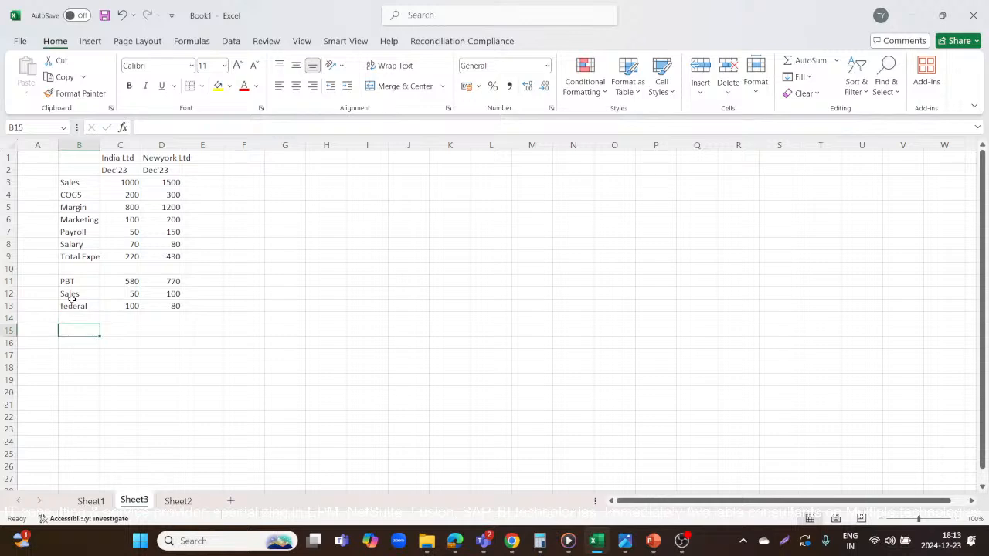
pyautogui.write('PAT')
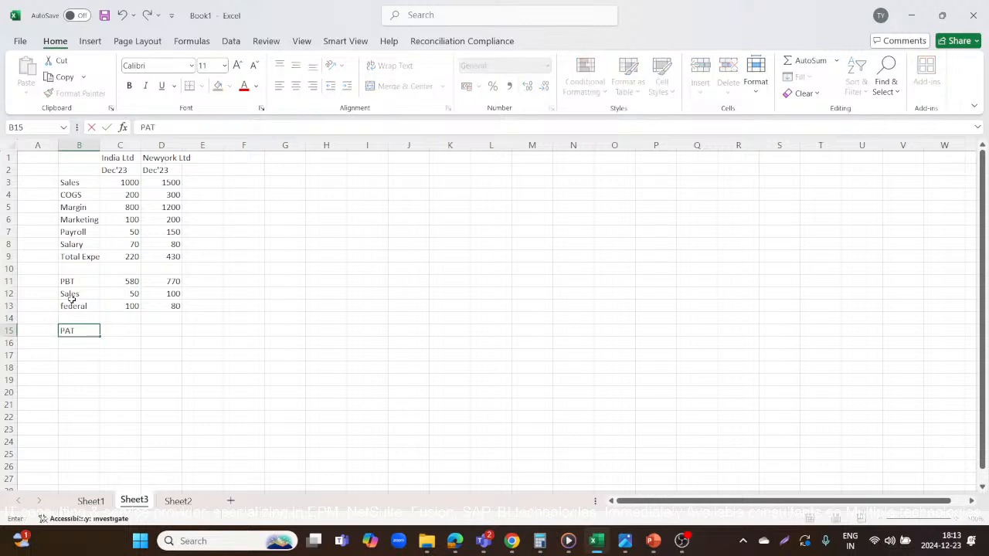
pyautogui.press('Tab')
pyautogui.write('=')
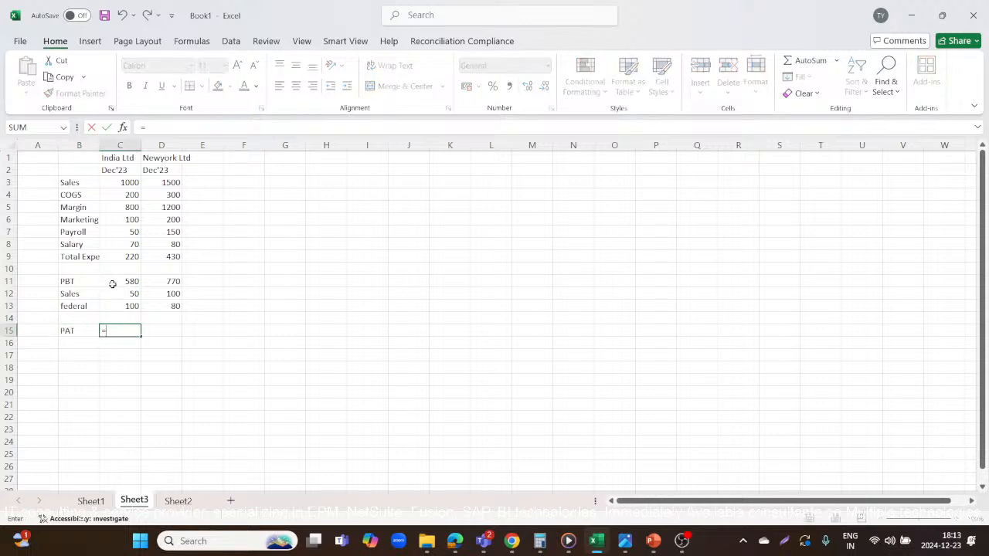
pyautogui.click(112, 285)
pyautogui.write('-')
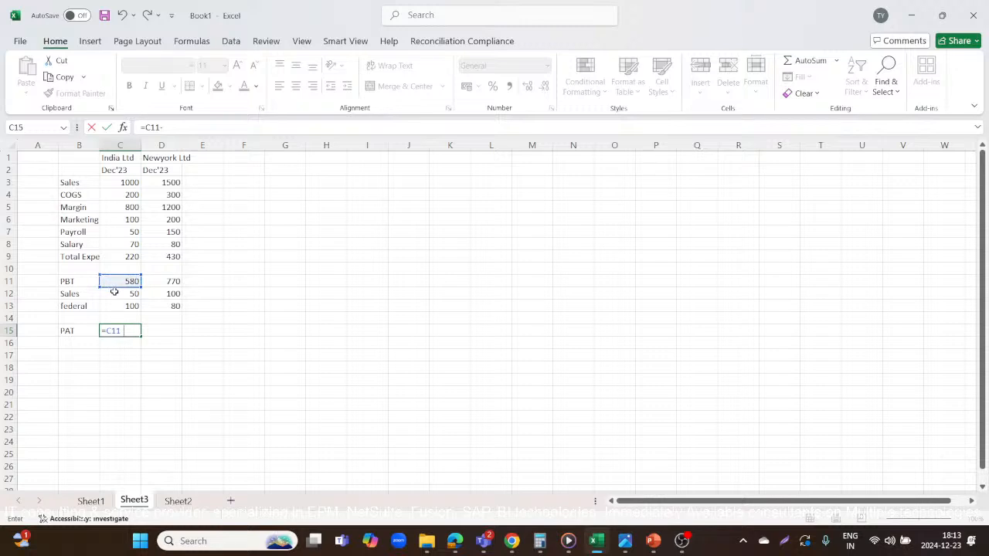
pyautogui.click(114, 293)
pyautogui.write('-')
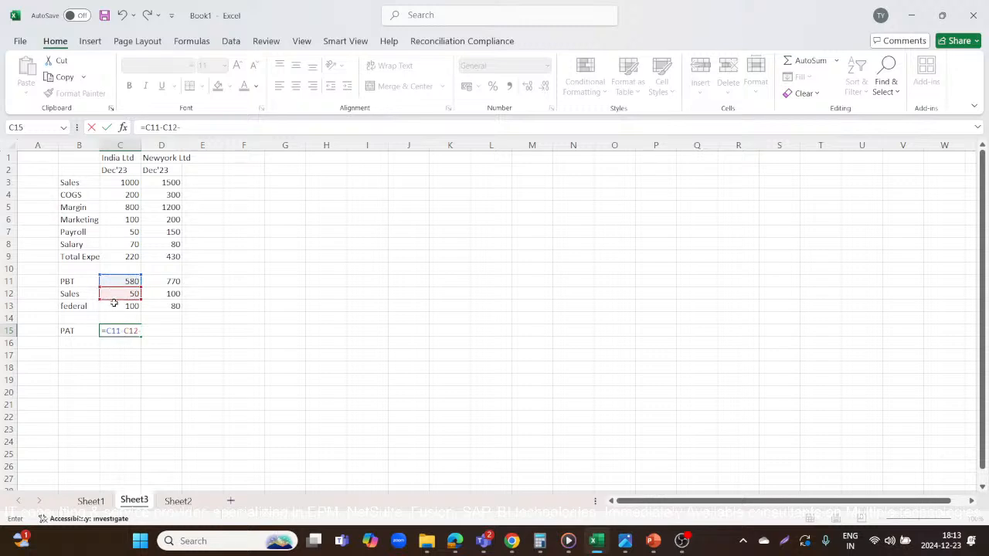
pyautogui.click(123, 305)
pyautogui.press('Return')
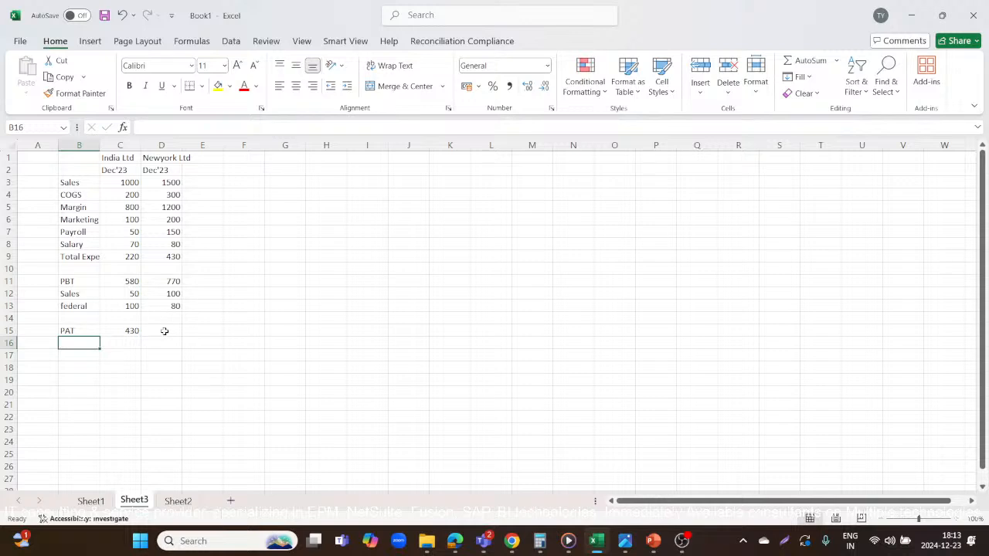
# Calculate Newyork Ltd's PAT in D15 with the formula =D11-D12-D13.
pyautogui.click(163, 331)
pyautogui.write('=')
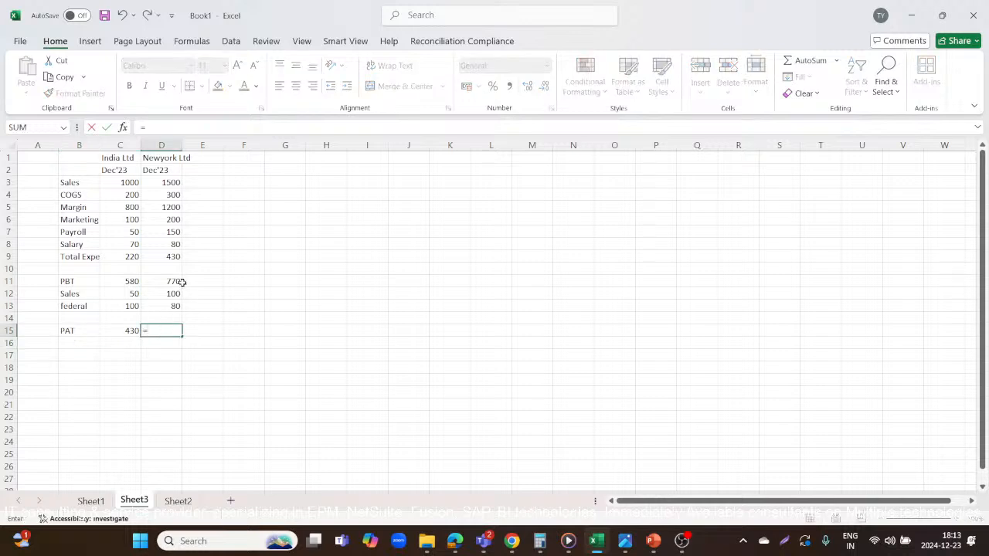
pyautogui.click(176, 281)
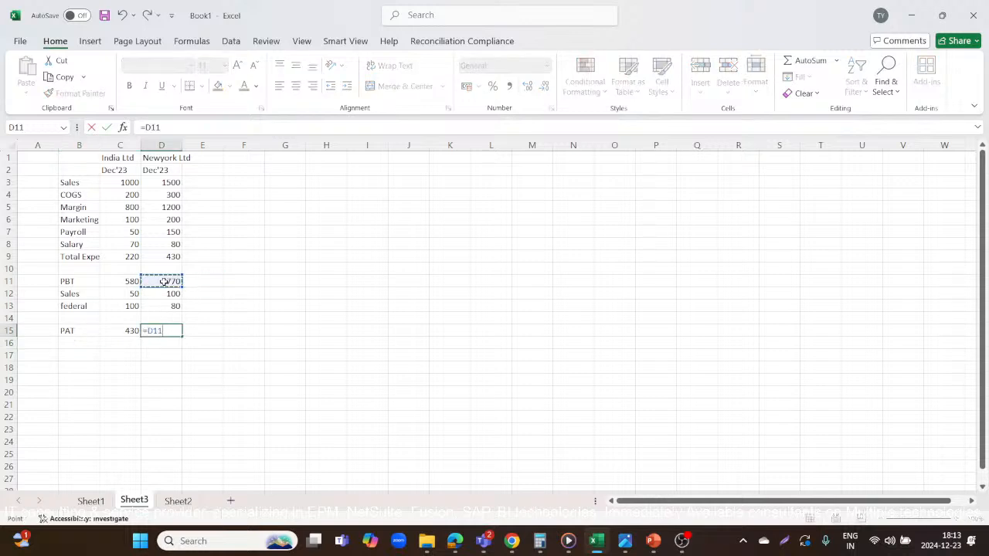
pyautogui.write('-')
pyautogui.click(158, 295)
pyautogui.write('-')
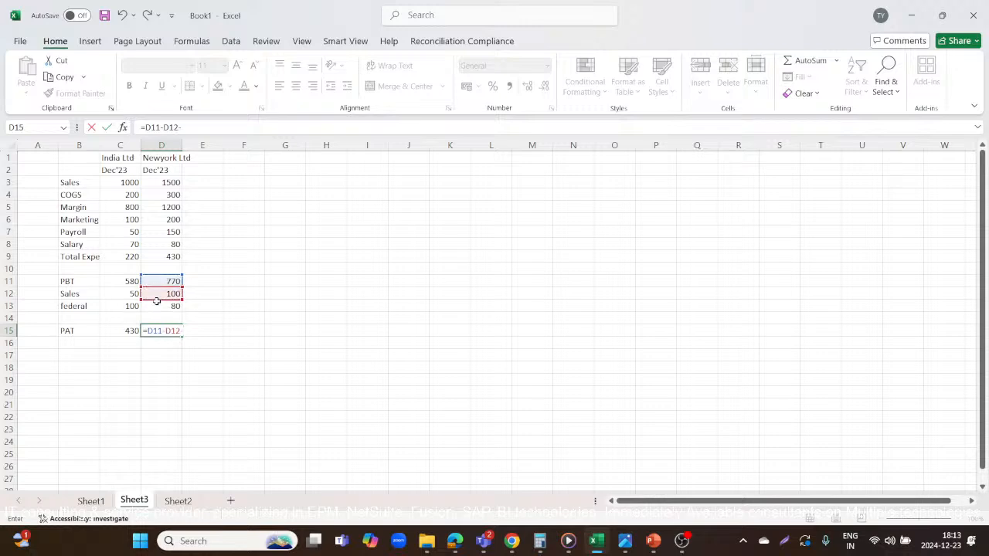
pyautogui.click(157, 304)
pyautogui.press('Return')
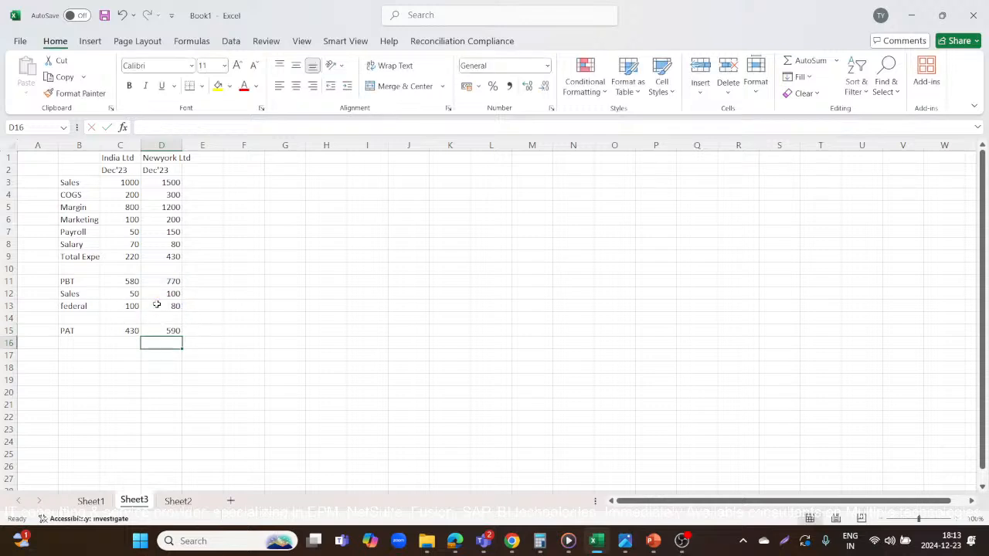
pyautogui.moveTo(69, 330); pyautogui.dragTo(170, 331)
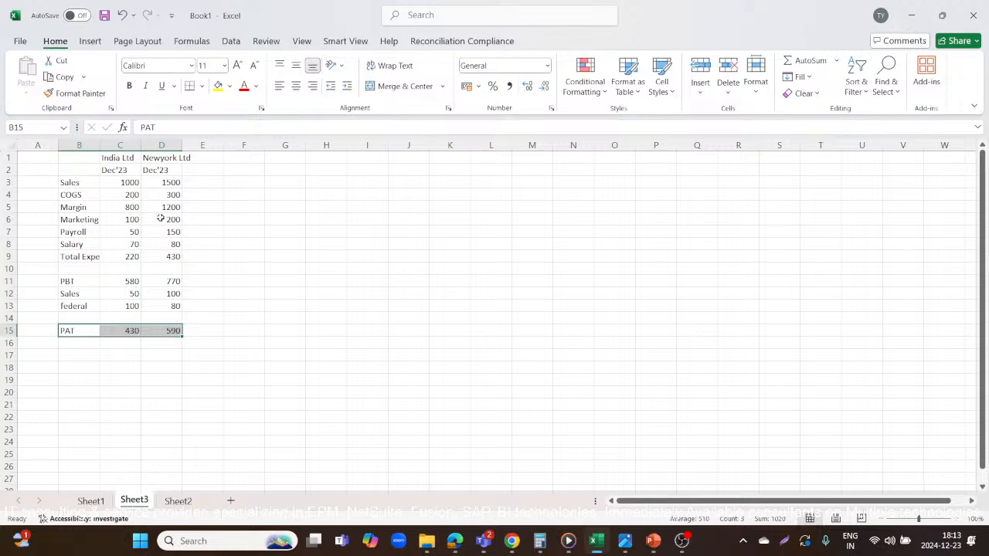
pyautogui.hotkey('alt', 'Tab')
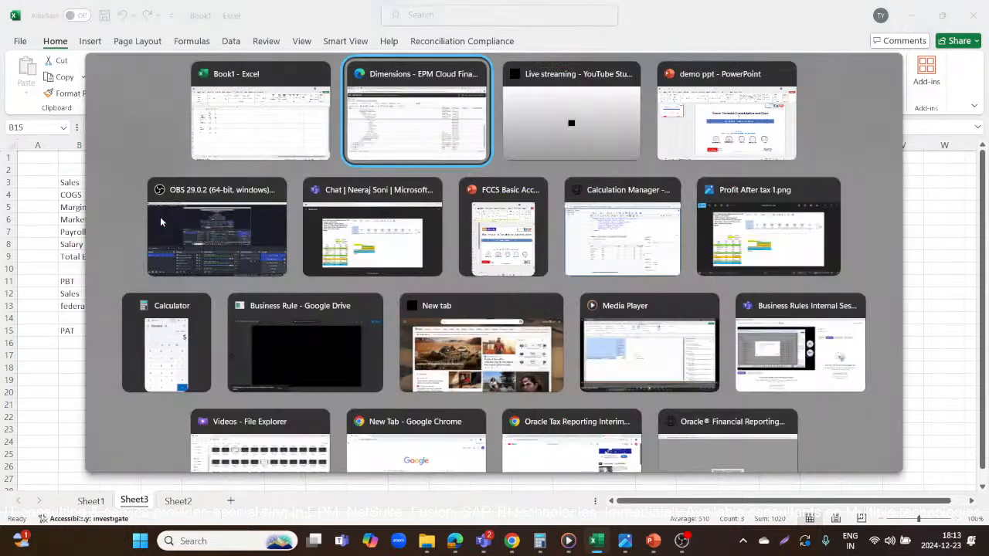
pyautogui.hotkey('alt', 'shift', 'Tab')
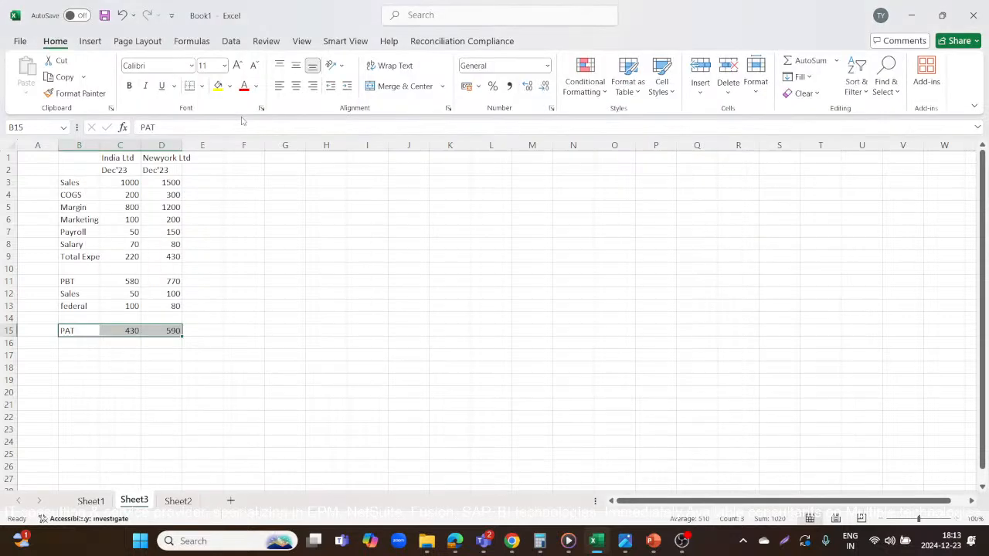
# Fill the Margin, Total Expenses, PBT and PAT label cells in column B with yellow.
pyautogui.click(75, 207)
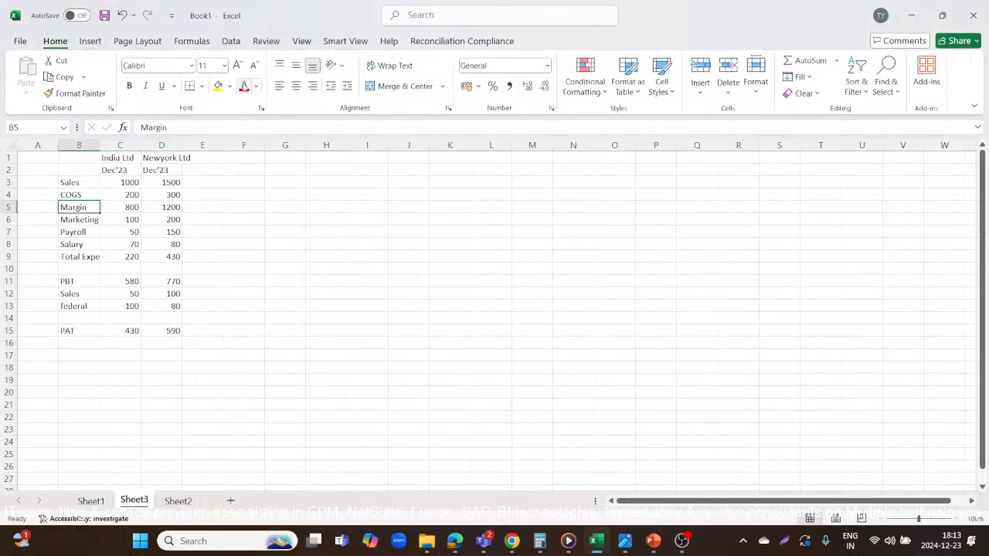
pyautogui.click(218, 85)
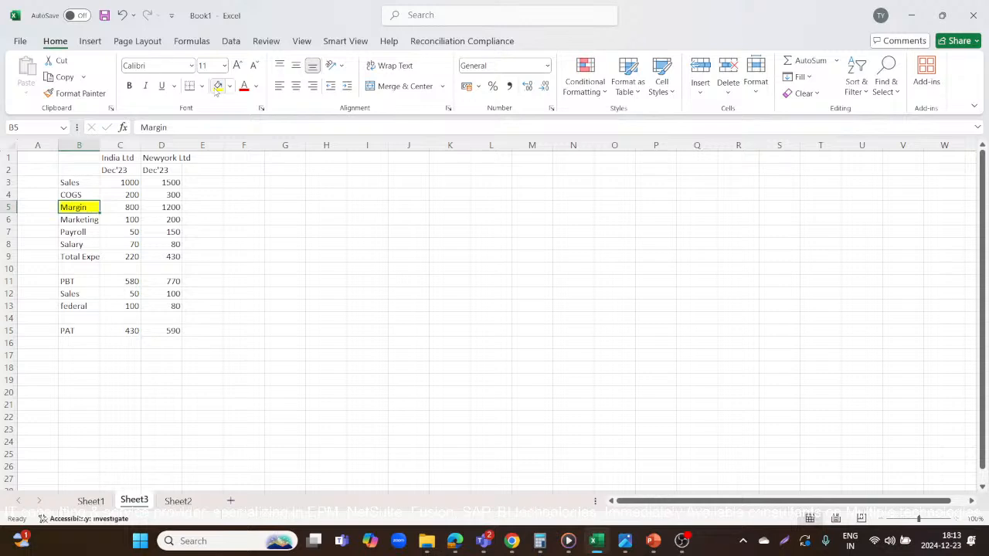
pyautogui.click(81, 256)
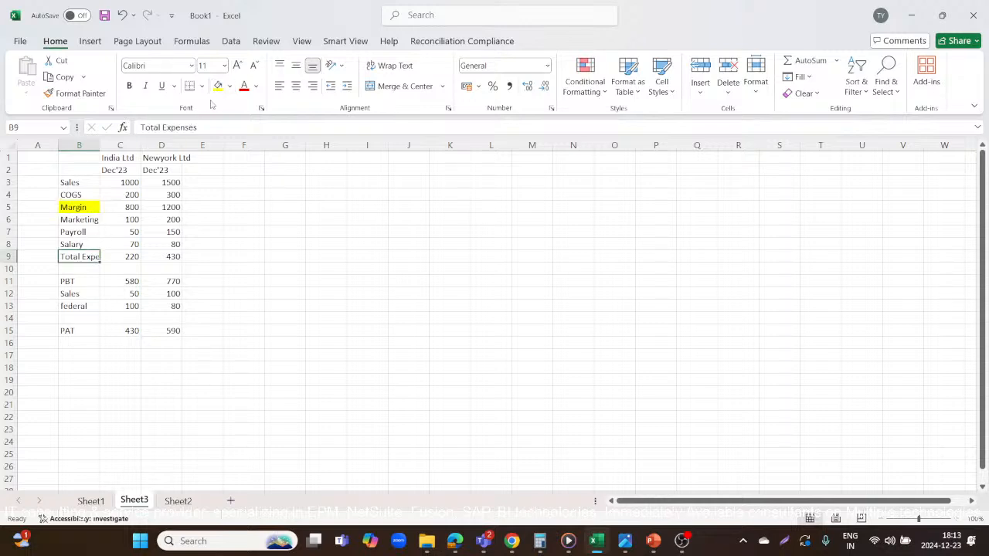
pyautogui.click(218, 85)
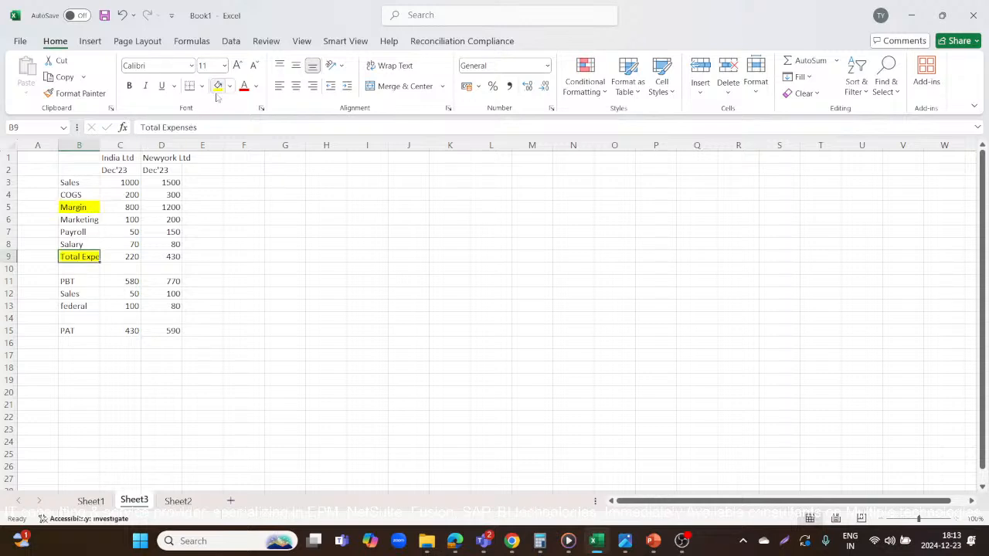
pyautogui.click(79, 280)
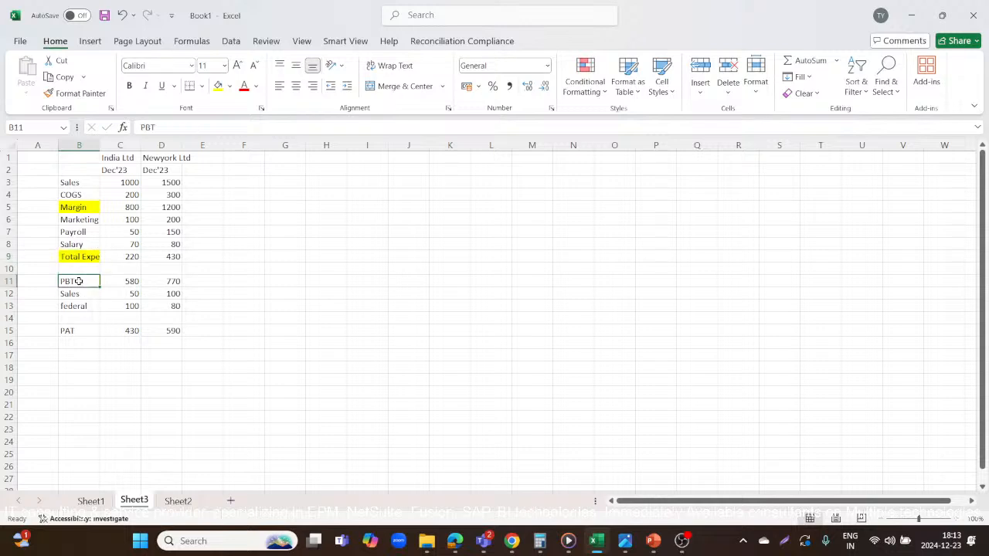
pyautogui.click(218, 85)
pyautogui.click(83, 330)
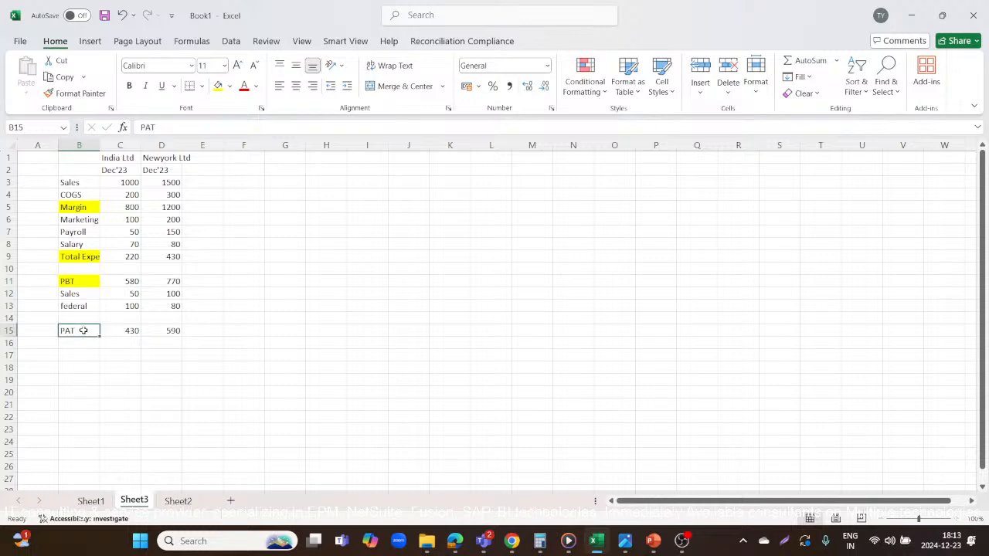
pyautogui.click(218, 85)
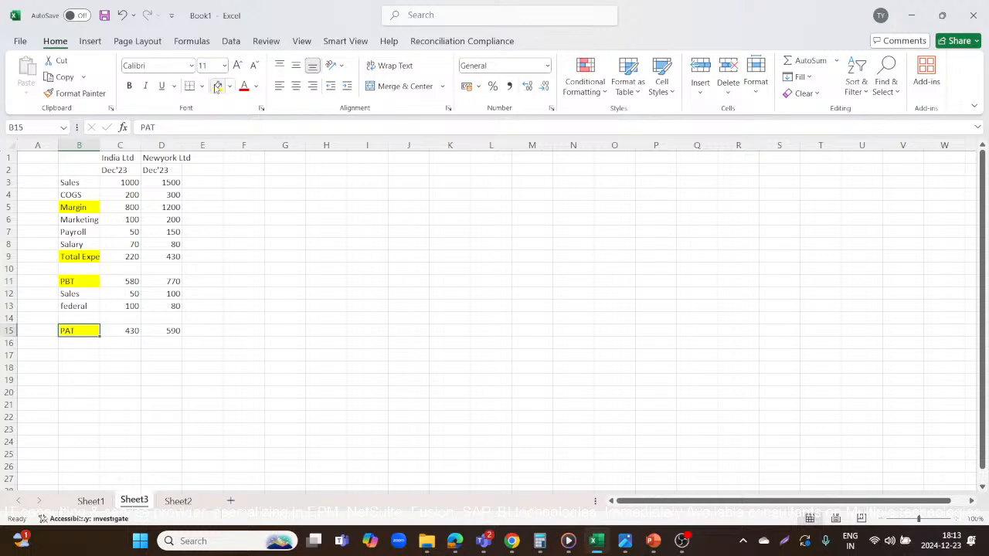
# Switch between Oracle EPM Cloud's Account dimension and the Excel sheet to compare the members under PAT with the profit and loss rows.
pyautogui.moveTo(455, 541)
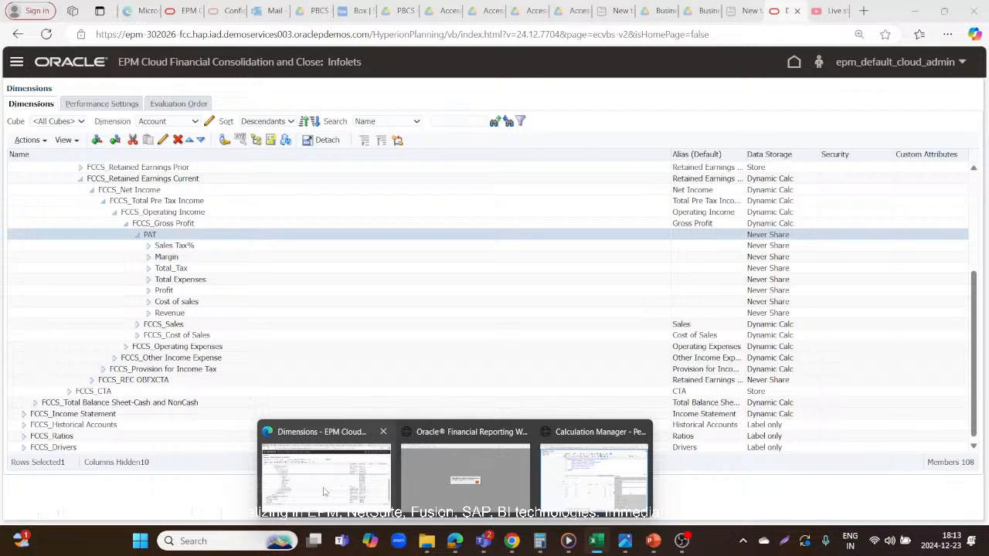
pyautogui.click(325, 492)
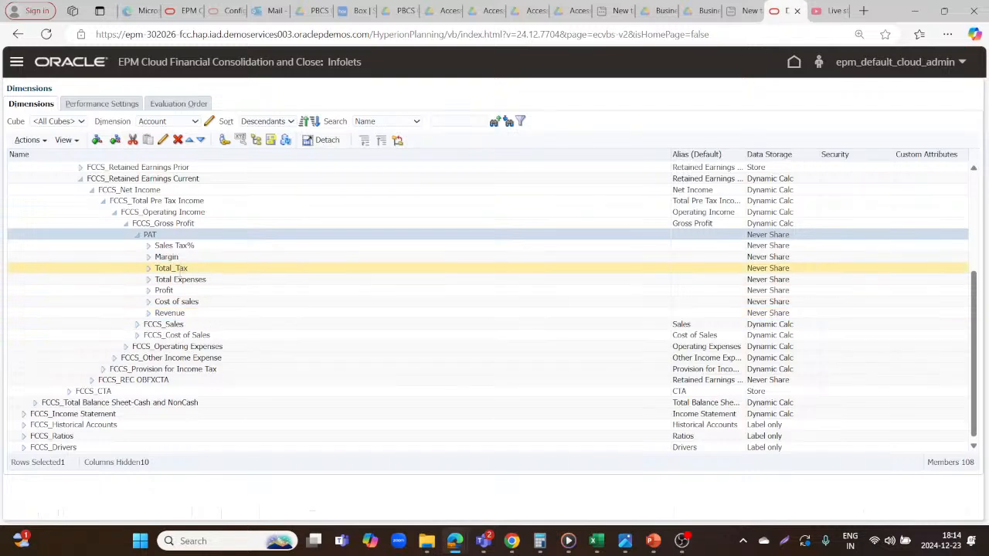
pyautogui.hotkey('alt', 'Tab')
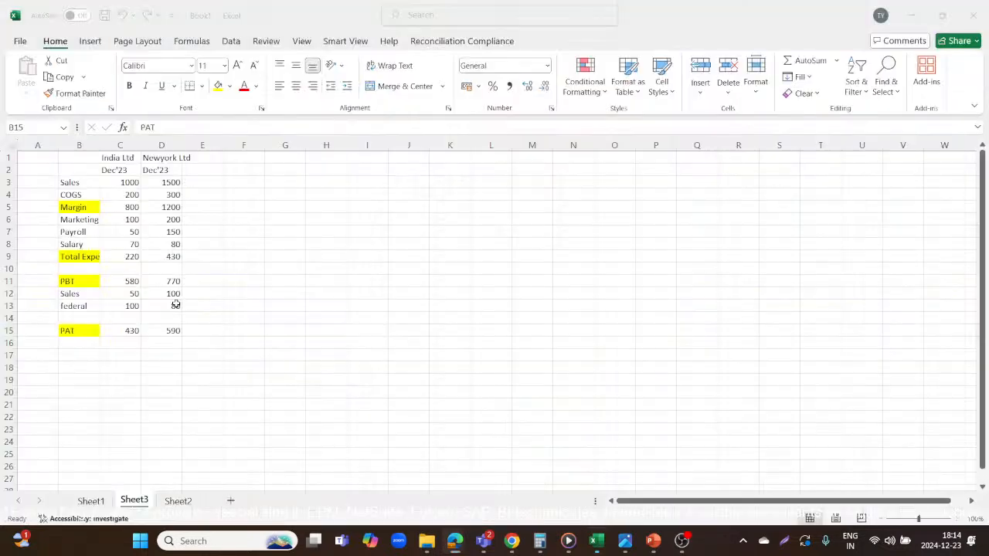
pyautogui.hotkey('alt', 'Tab')
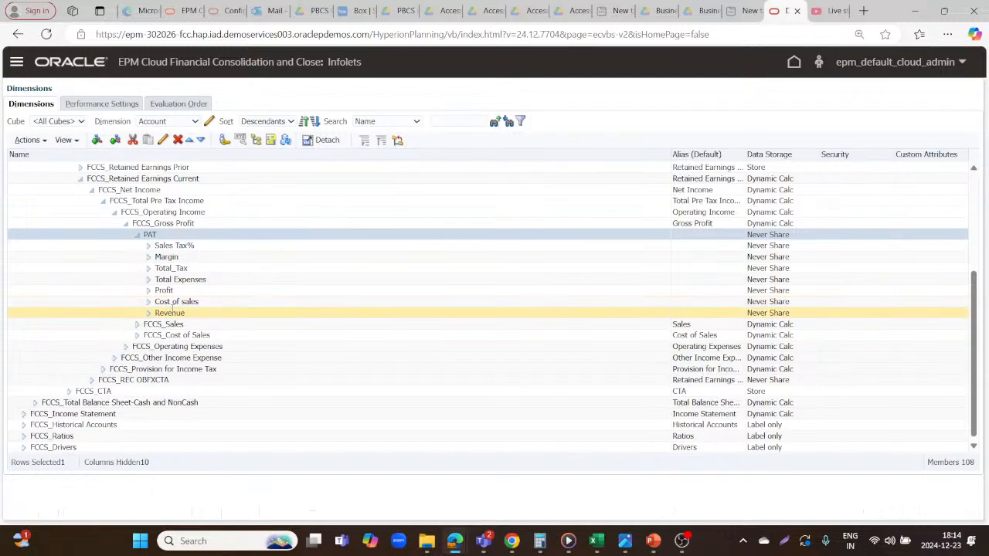
pyautogui.hotkey('alt', 'Tab')
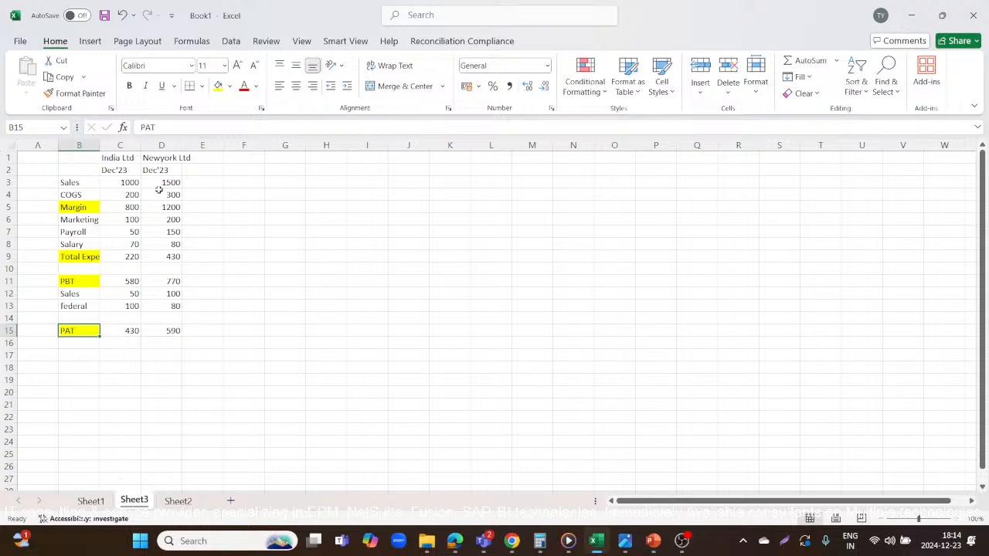
pyautogui.click(78, 206)
pyautogui.hotkey('alt', 'Tab')
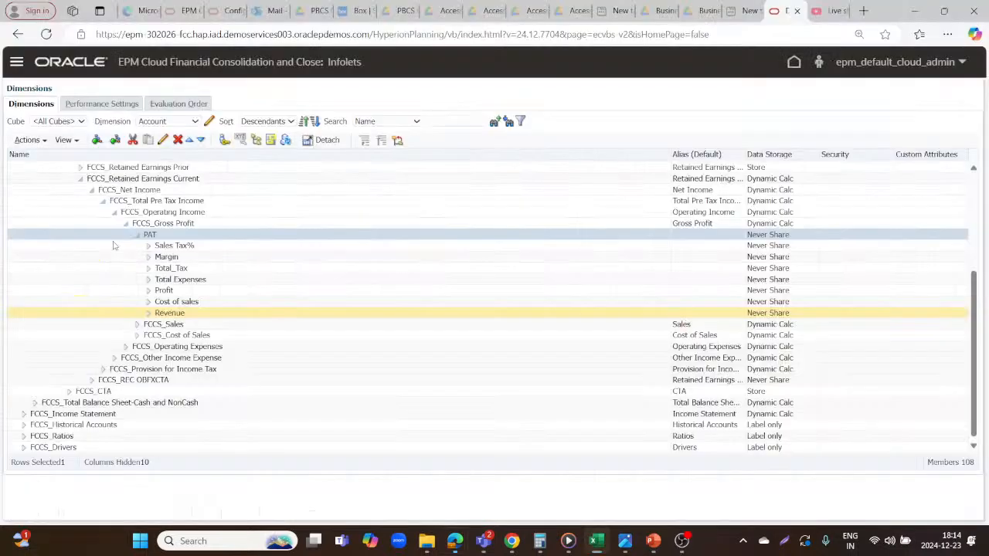
pyautogui.hotkey('alt', 'Tab')
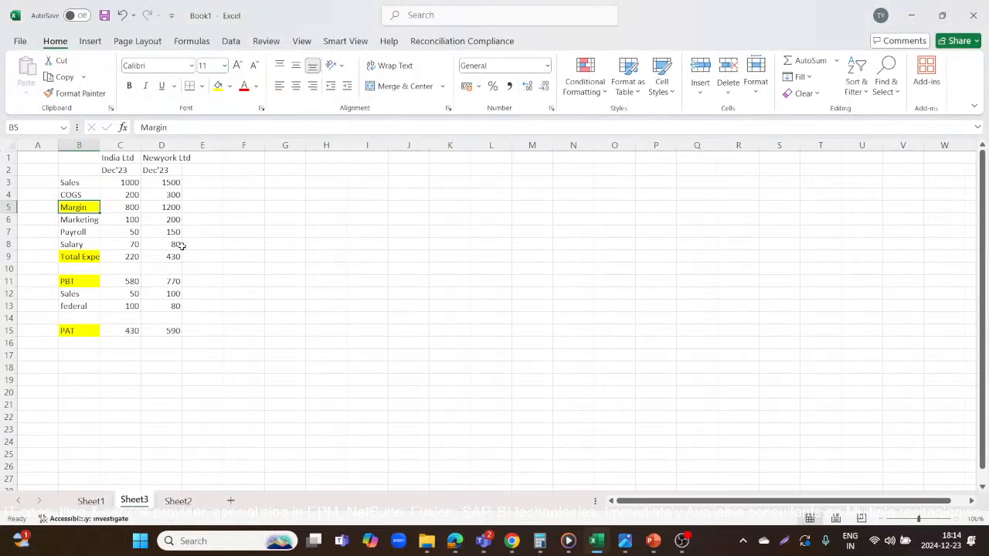
pyautogui.click(80, 219)
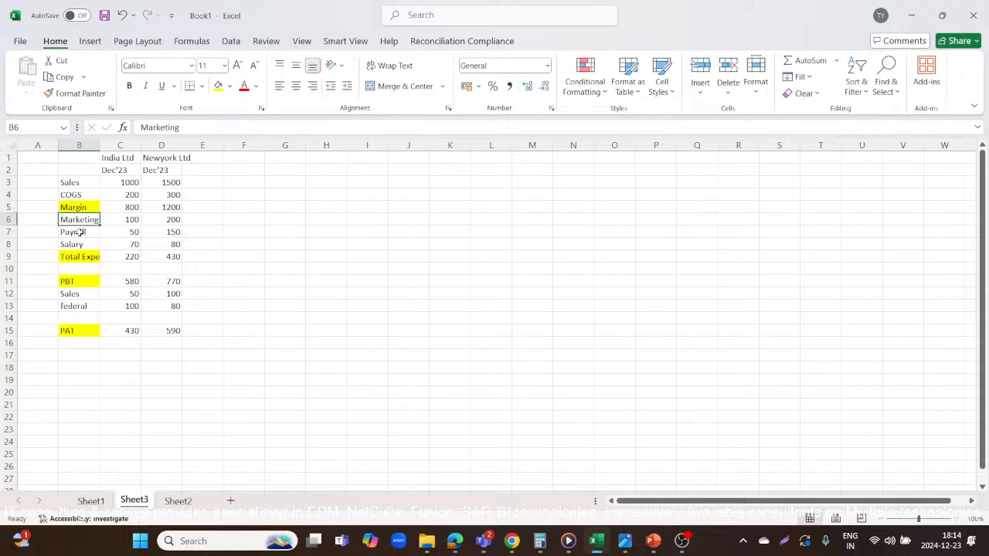
pyautogui.click(81, 232)
pyautogui.hotkey('alt', 'Tab')
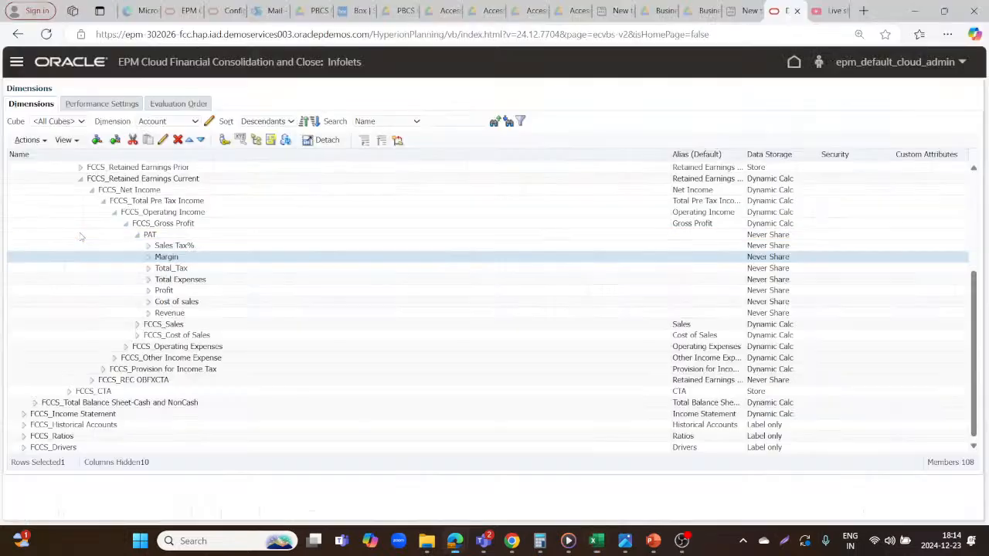
# Expand Total Expenses in the EPM Account dimension and compare its child members with the expense rows in the Excel sheet.
pyautogui.click(147, 280)
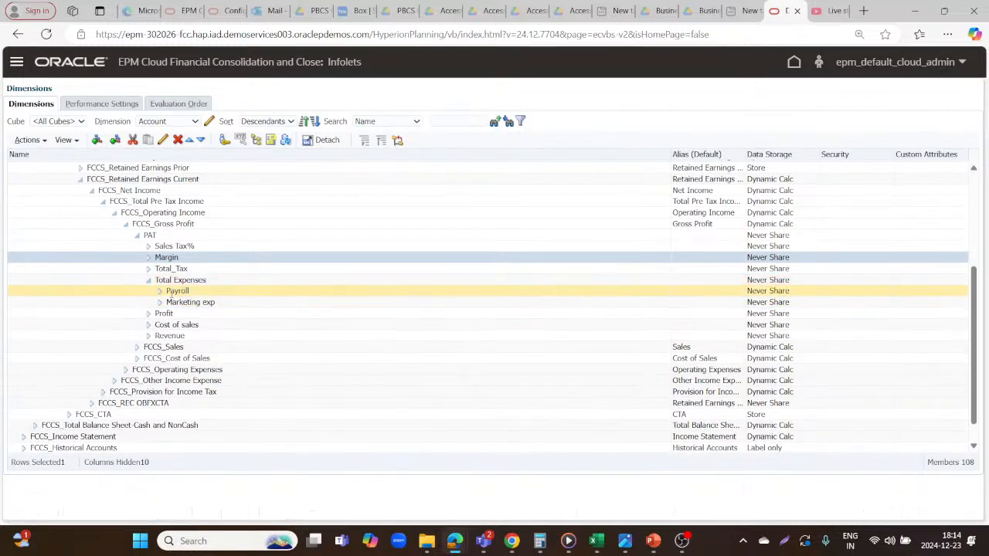
pyautogui.hotkey('alt', 'Tab')
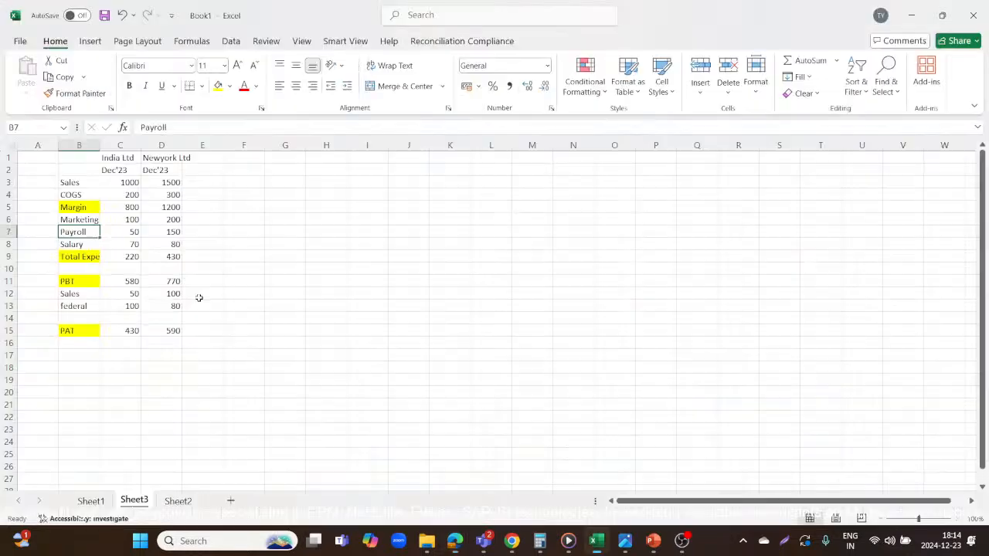
pyautogui.click(79, 257)
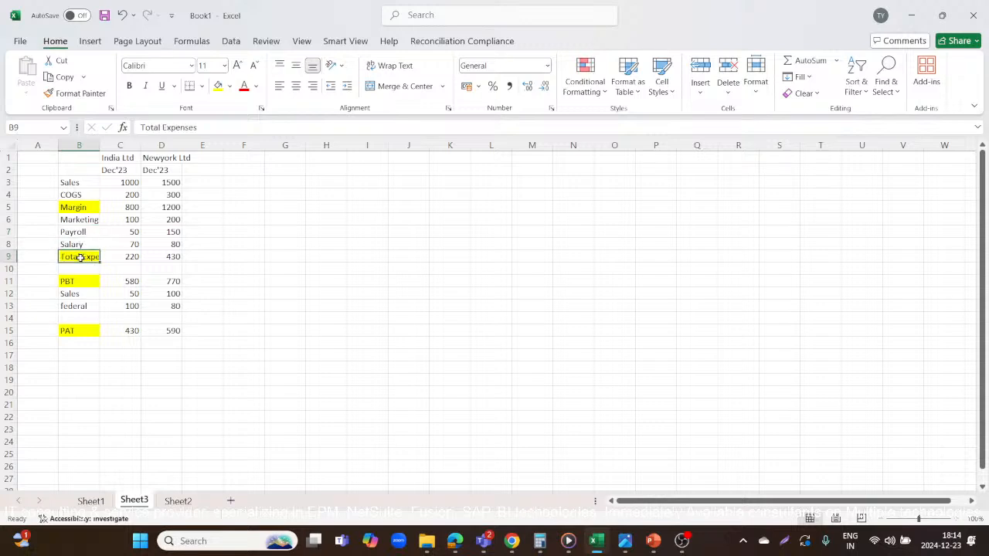
pyautogui.hotkey('alt', 'Tab')
pyautogui.click(213, 282)
pyautogui.hotkey('alt', 'Tab')
pyautogui.hotkey('alt', 'Tab')
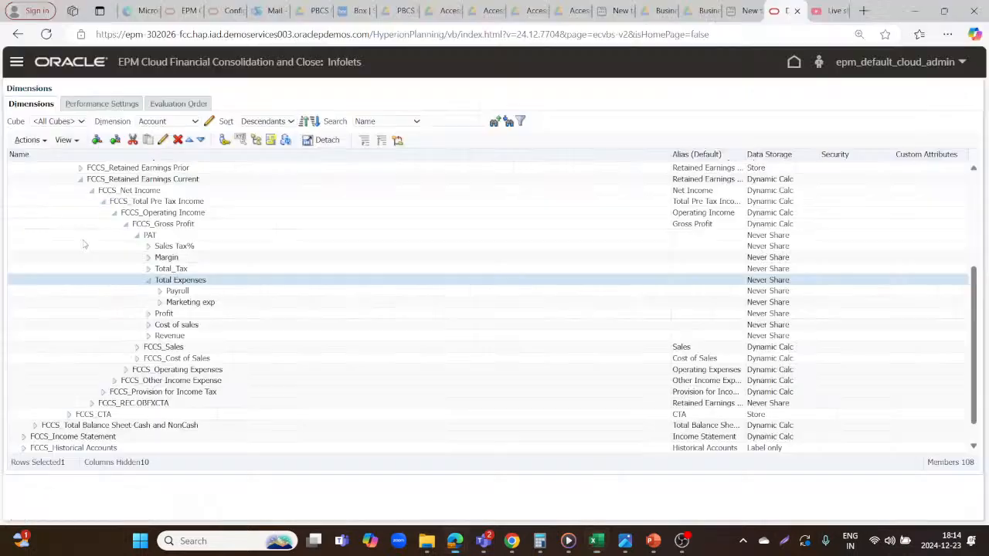
pyautogui.hotkey('alt', 'Tab')
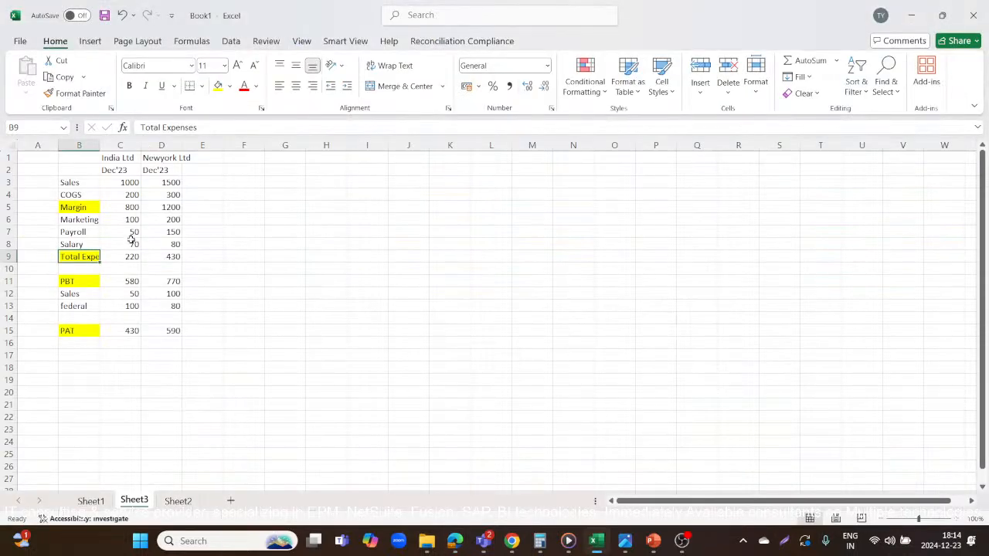
pyautogui.hotkey('alt', 'Tab')
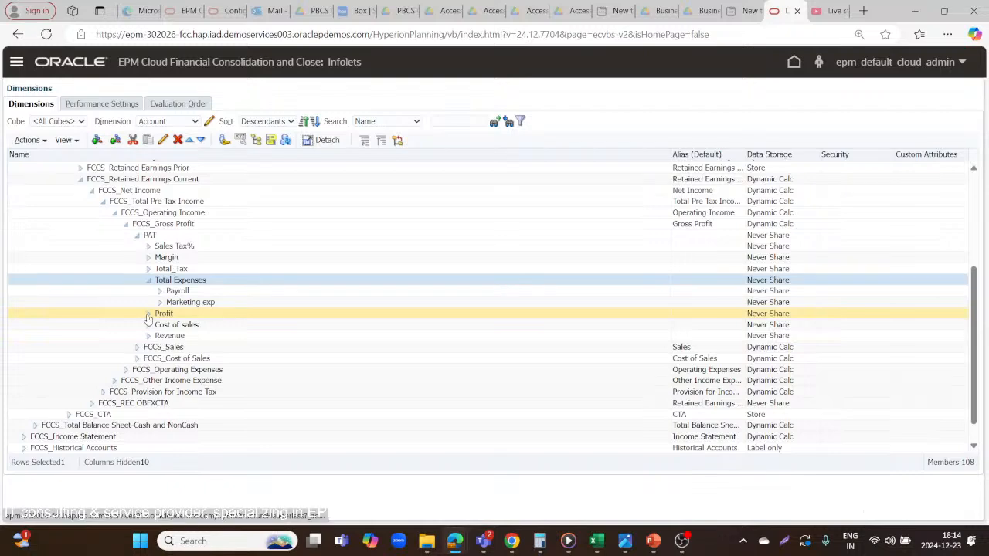
# Compare the Excel PBT row with the Profit member, and expand Total_Tax in the Account dimension to view its tax members.
pyautogui.hotkey('alt', 'Tab')
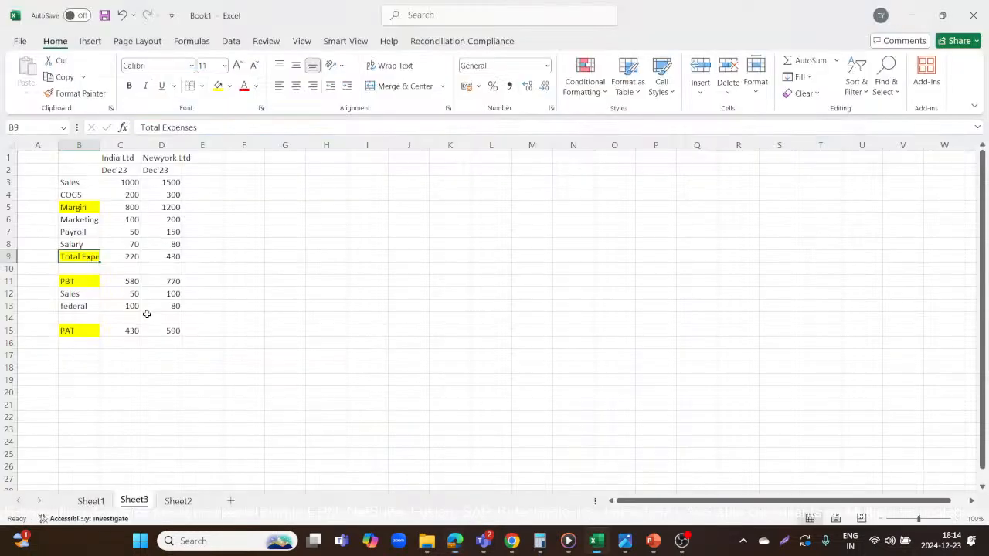
pyautogui.click(86, 283)
pyautogui.hotkey('alt', 'Tab')
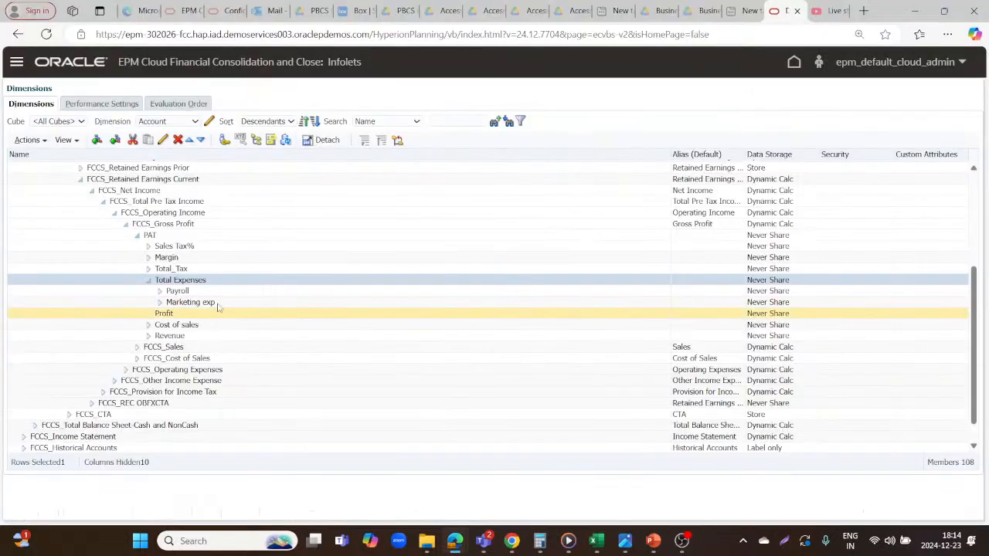
pyautogui.click(174, 314)
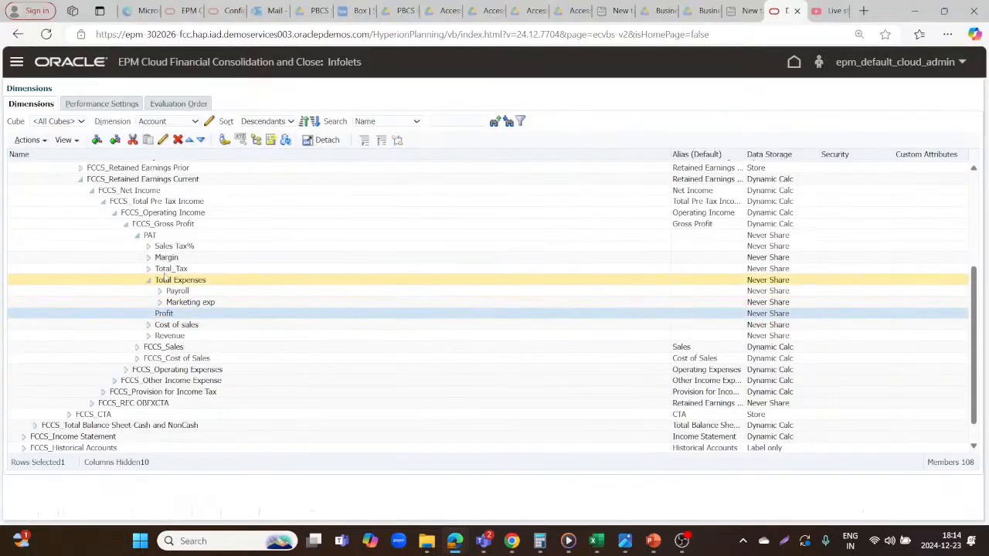
pyautogui.click(149, 269)
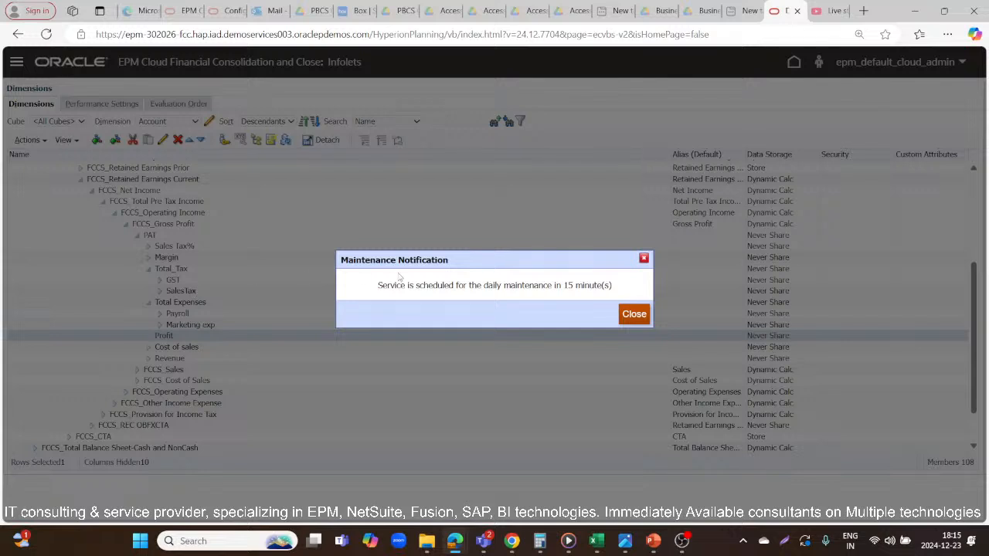
pyautogui.click(634, 314)
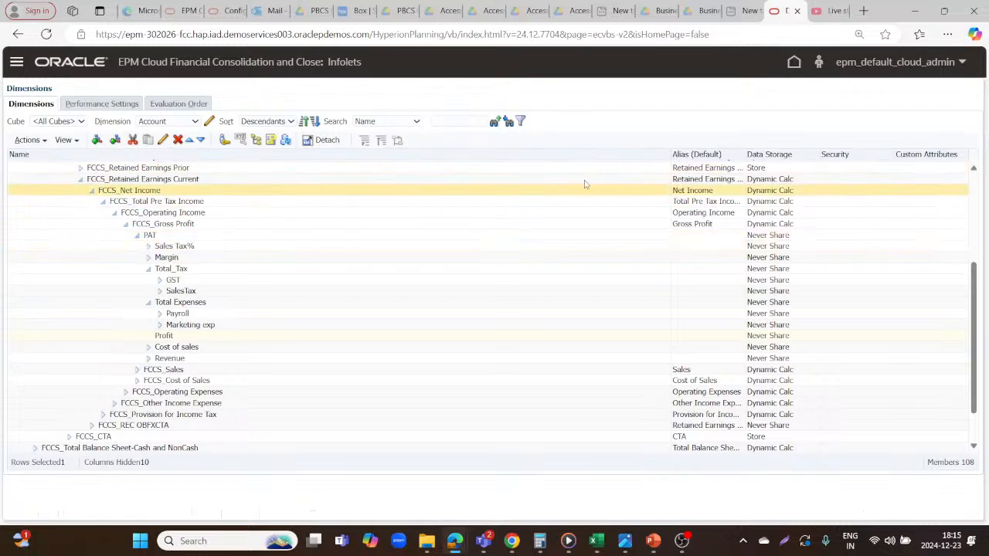
# Switch to the Calculation Manager window, maximize it and review the p_Rule script's formulas from Margin down to PAT.
pyautogui.moveTo(453, 543)
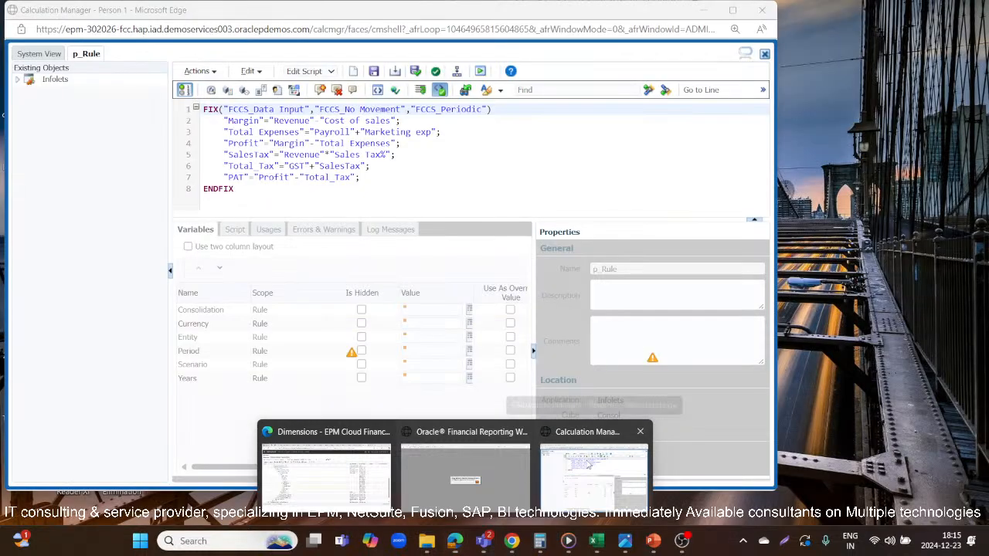
pyautogui.click(588, 461)
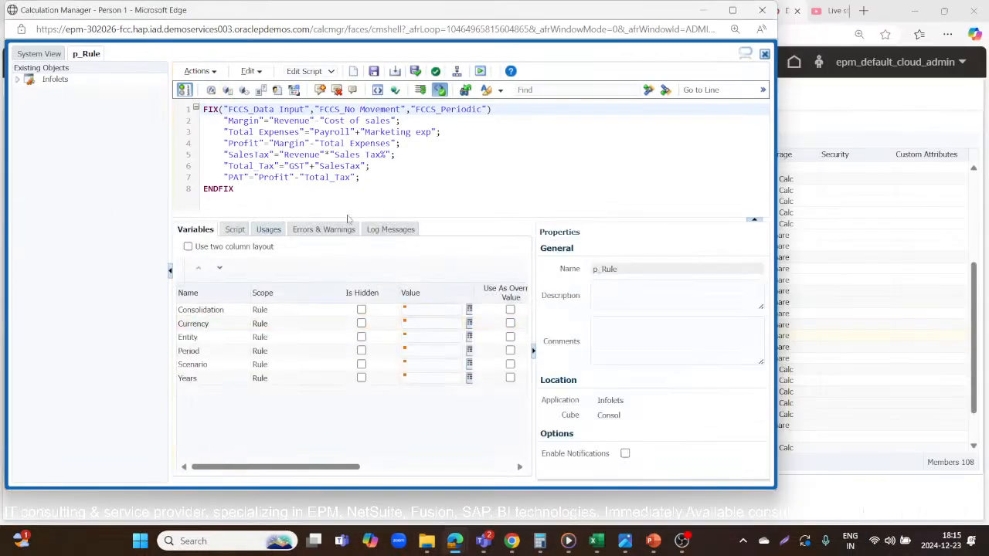
pyautogui.click(733, 10)
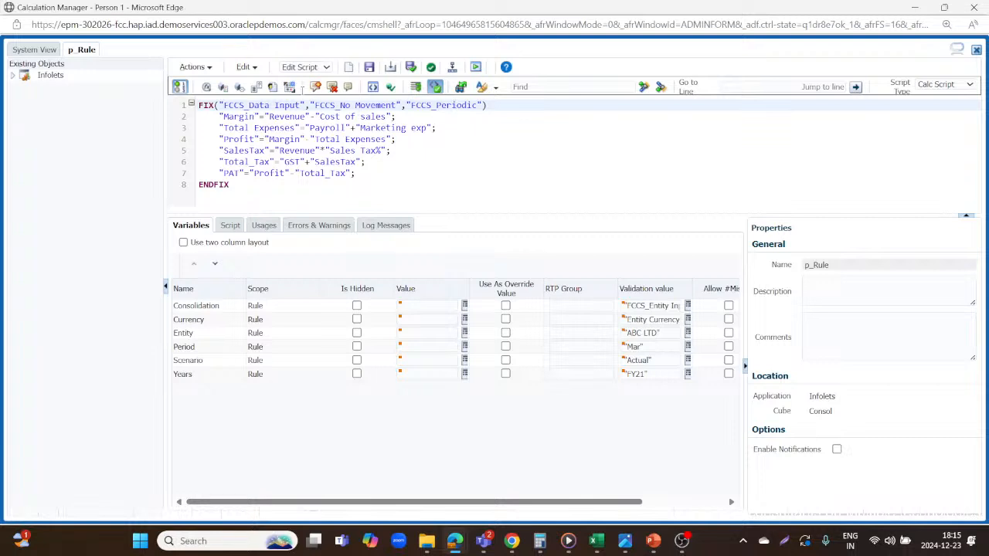
# Switch to Sheet1 in Excel and examine the ad hoc grid's column members for scenario, year, period, view, currency, movement, data source and consolidation.
pyautogui.hotkey('alt', 'Tab')
pyautogui.hotkey('alt', 'Tab')
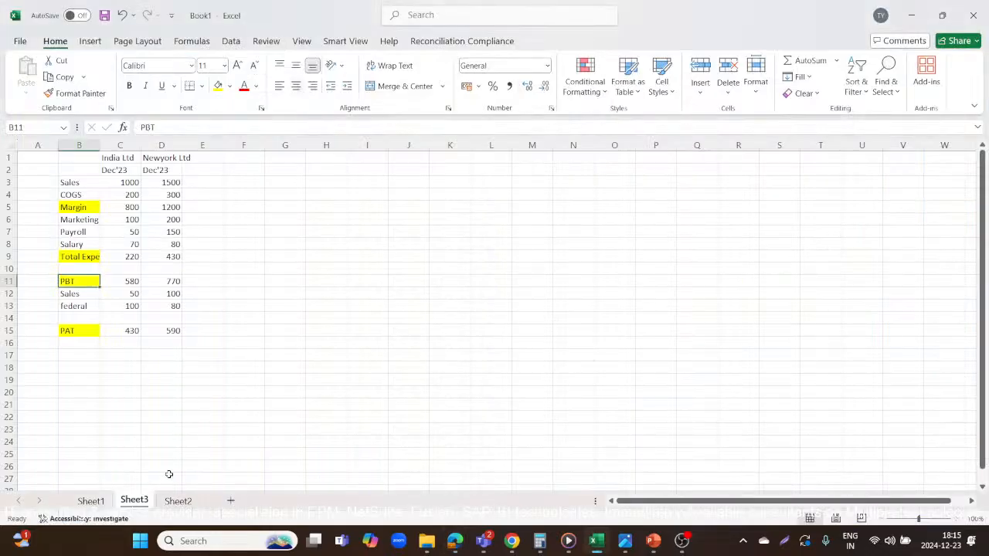
pyautogui.click(90, 502)
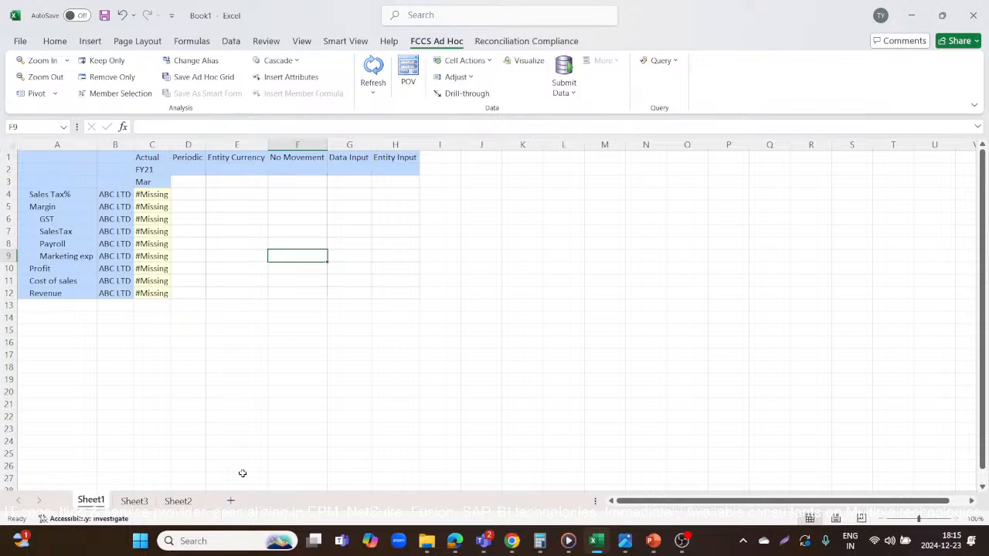
pyautogui.scroll(-2, 241, 472)
pyautogui.scroll(2, 242, 473)
pyautogui.moveTo(155, 155); pyautogui.dragTo(392, 183)
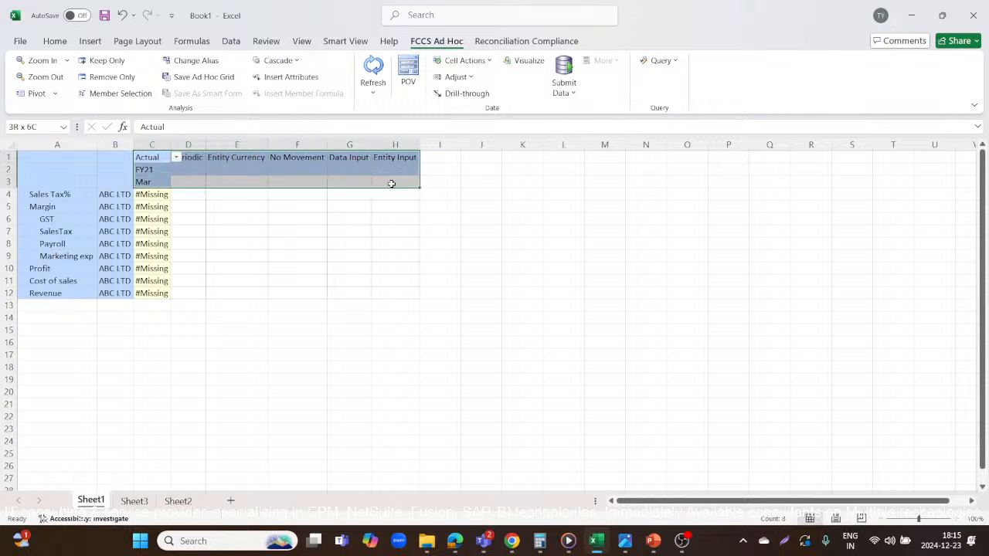
pyautogui.click(152, 158)
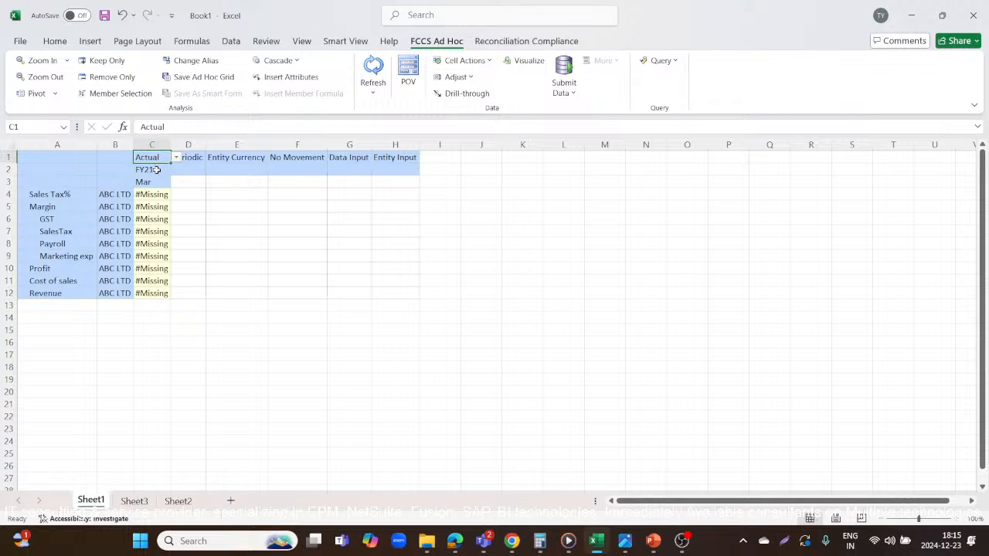
pyautogui.click(158, 183)
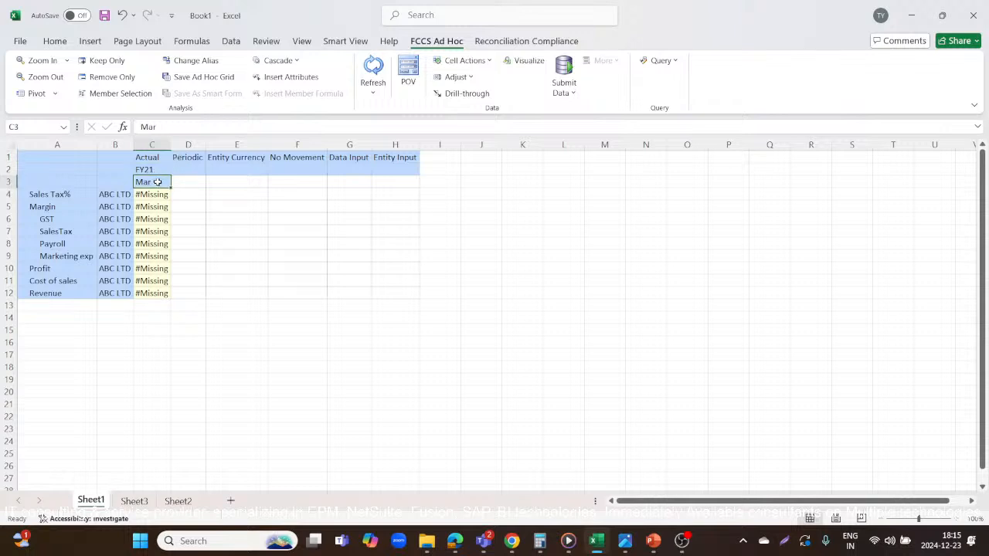
pyautogui.click(153, 167)
pyautogui.click(185, 158)
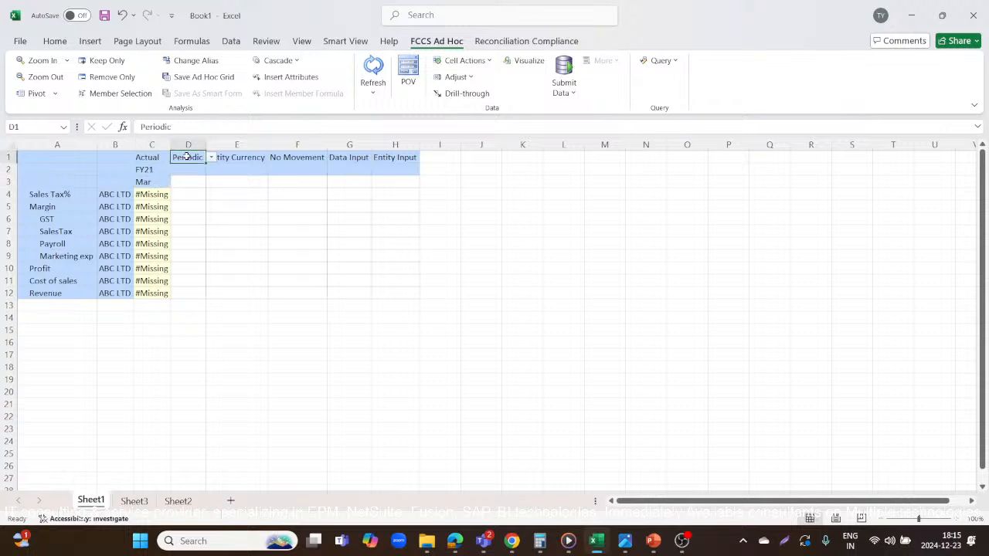
pyautogui.click(237, 154)
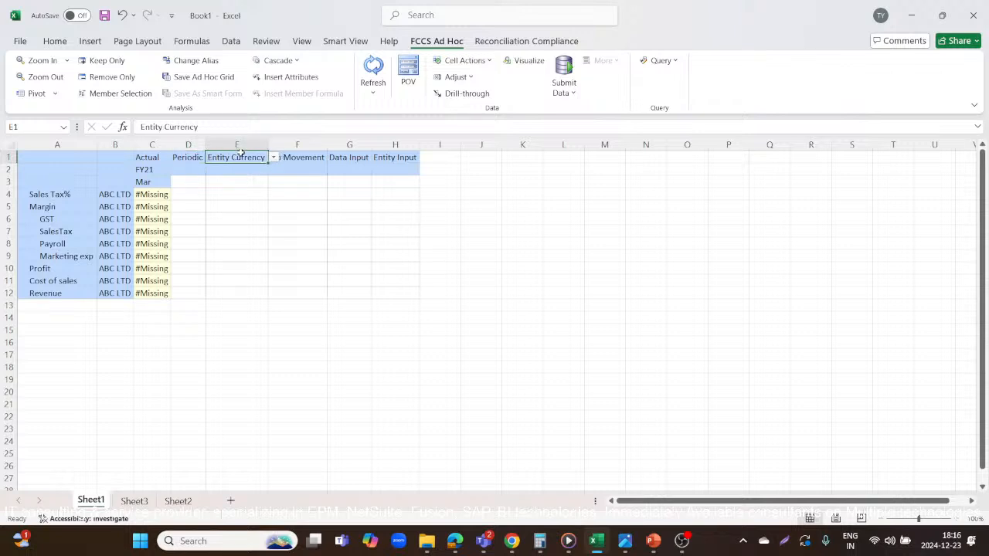
pyautogui.click(300, 158)
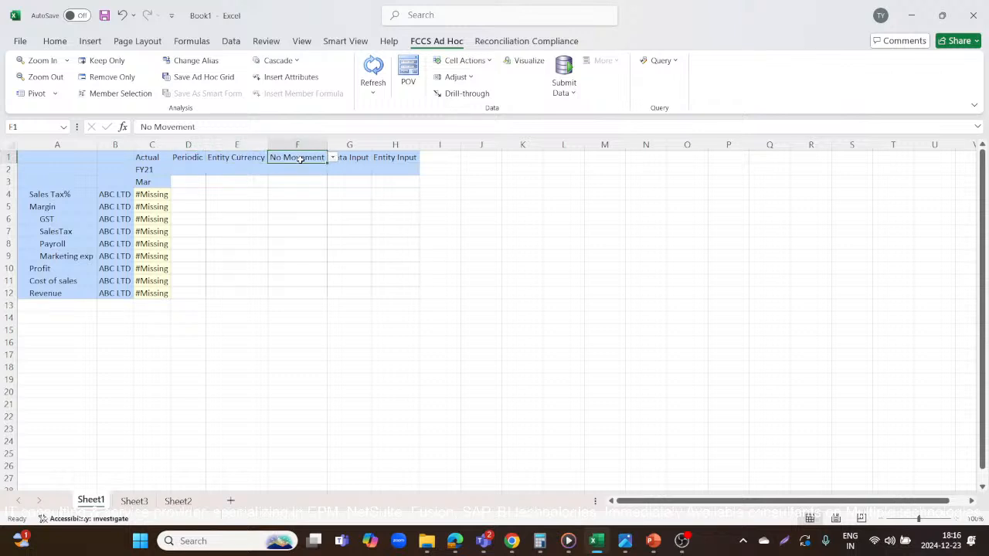
pyautogui.click(348, 159)
pyautogui.click(388, 158)
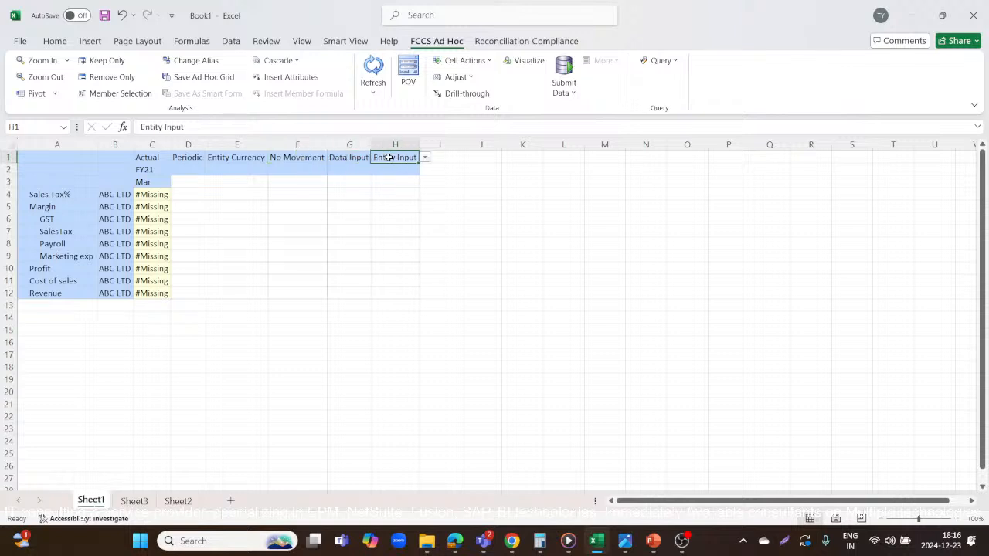
# Examine the ad hoc grid's row members: the ABC LTD entity and the Sales Tax%, GST, Cost of sales and Revenue accounts.
pyautogui.click(116, 195)
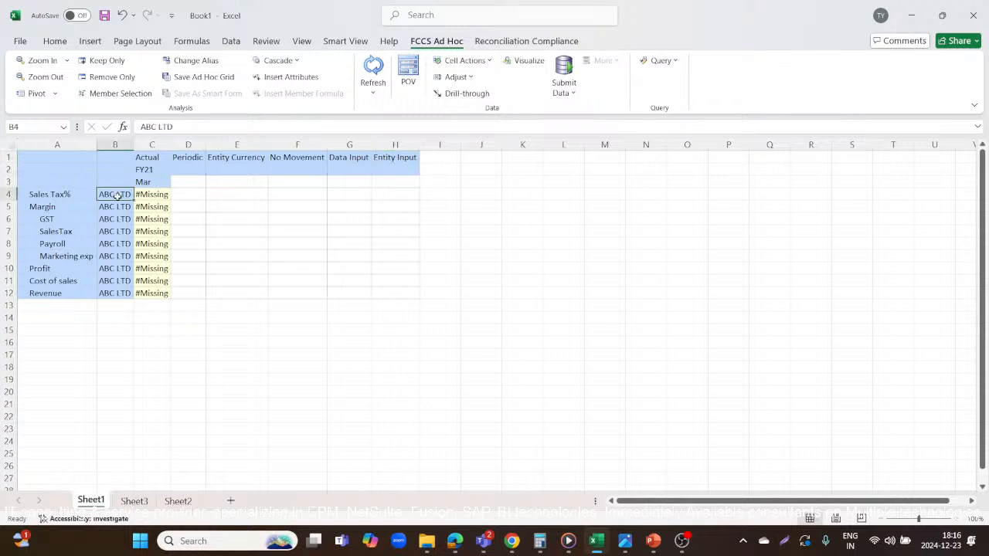
pyautogui.click(74, 193)
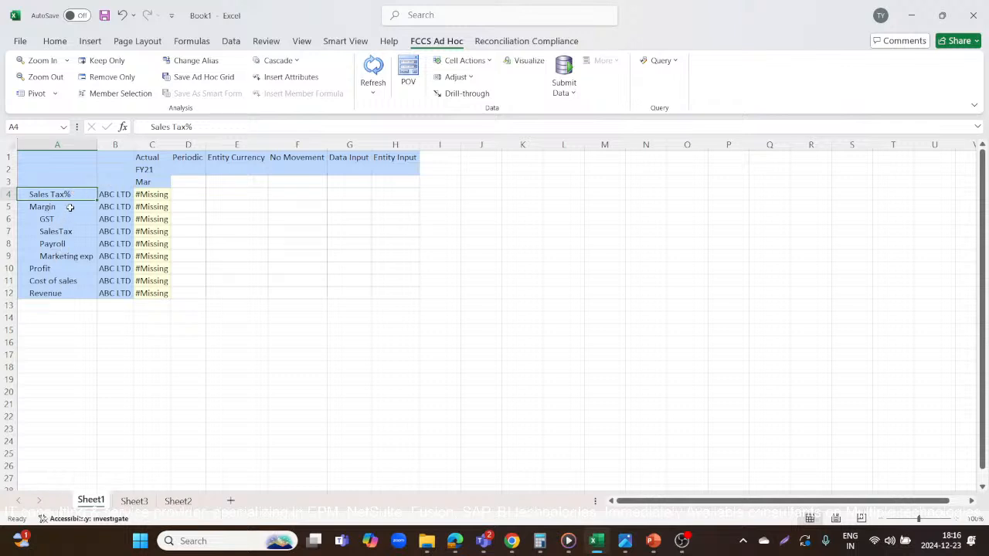
pyautogui.click(58, 218)
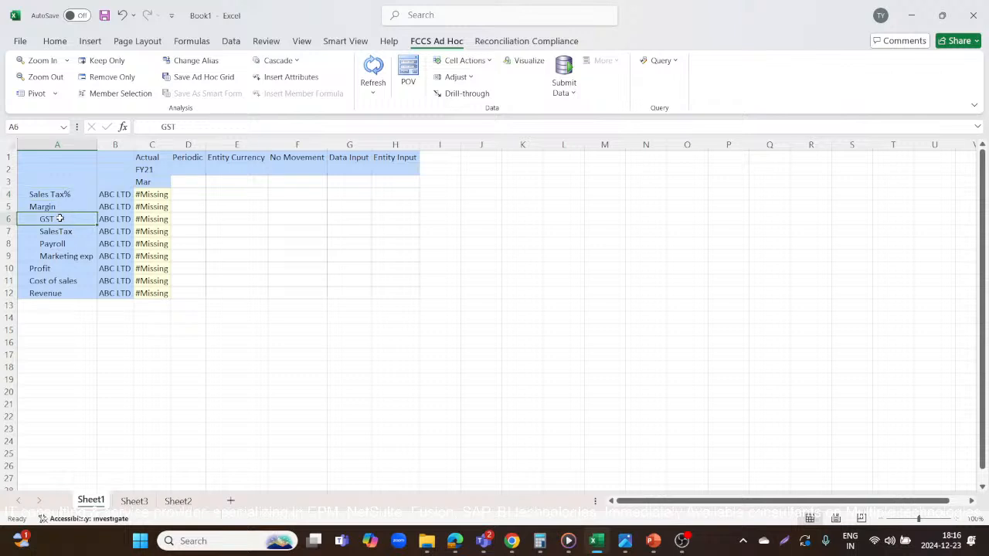
pyautogui.click(61, 279)
pyautogui.click(70, 294)
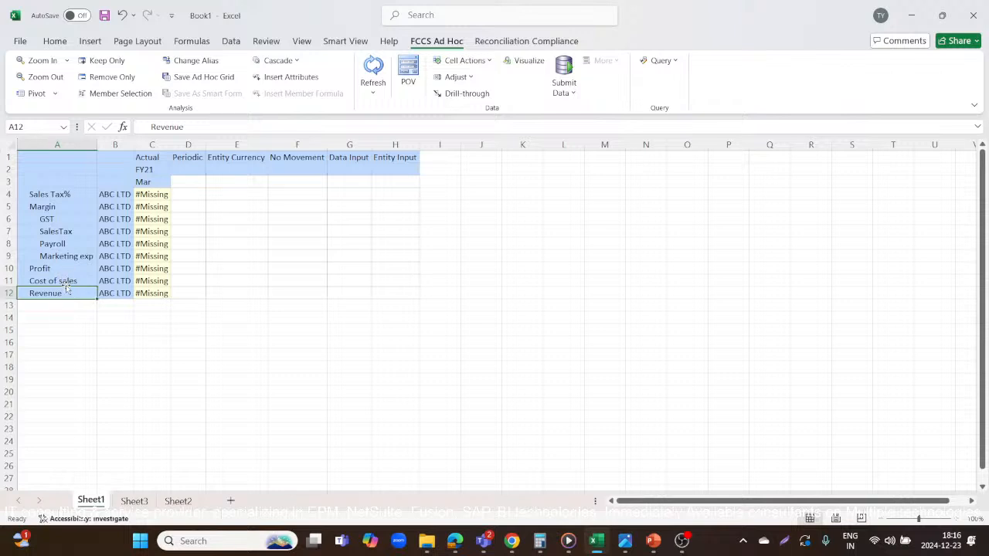
# Move the Margin member from A5 to A10 in the ad hoc grid, replacing the Profit member there.
pyautogui.click(61, 207)
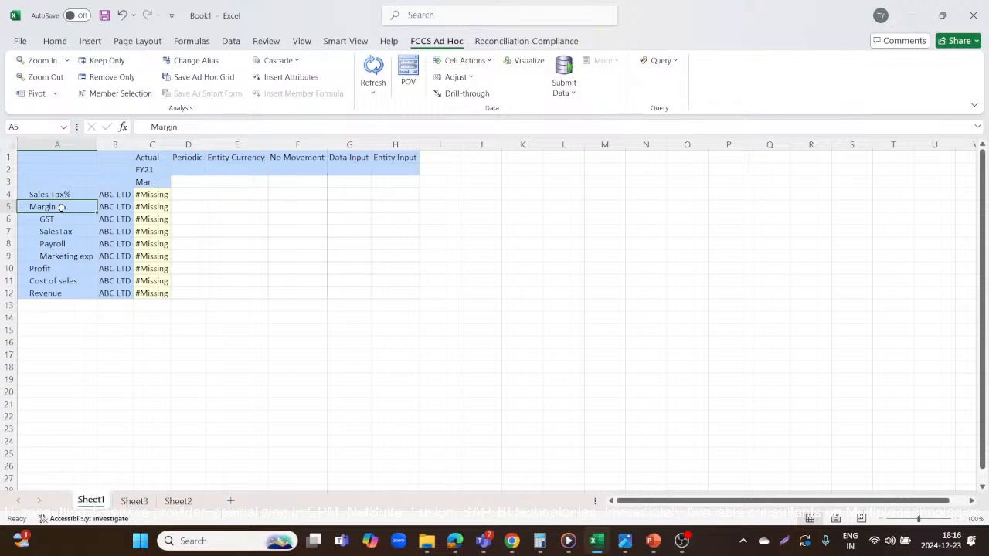
pyautogui.hotkey('ctrl', 'c')
pyautogui.click(50, 267)
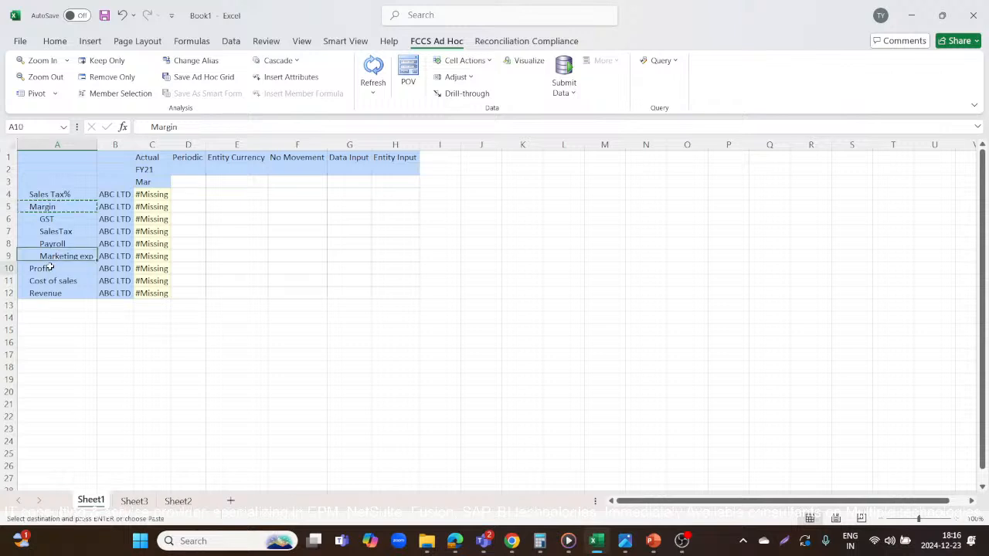
pyautogui.hotkey('ctrl', 'v')
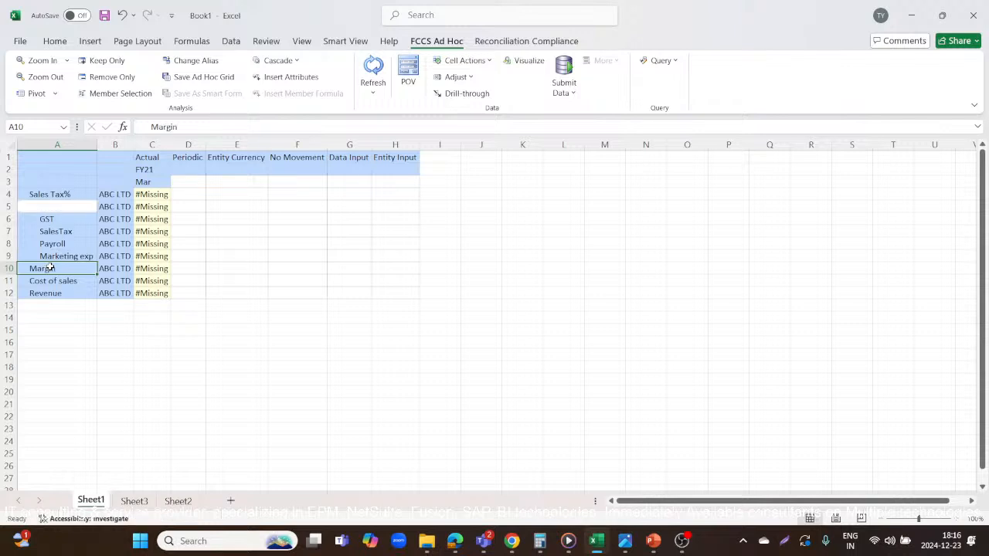
# Enter the member Profit in the empty cell A5 and refresh the ad hoc grid.
pyautogui.click(61, 206)
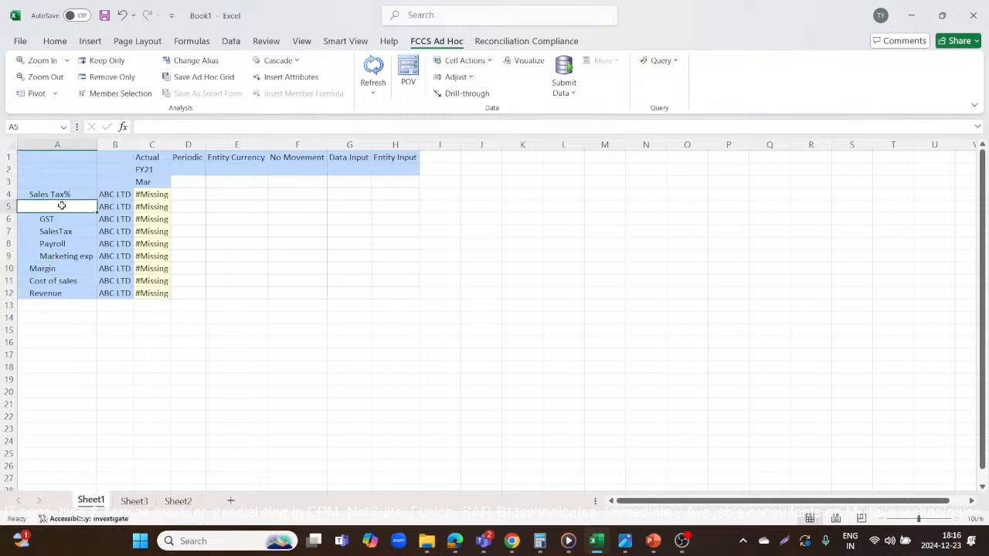
pyautogui.write('p')
pyautogui.press('BackSpace')
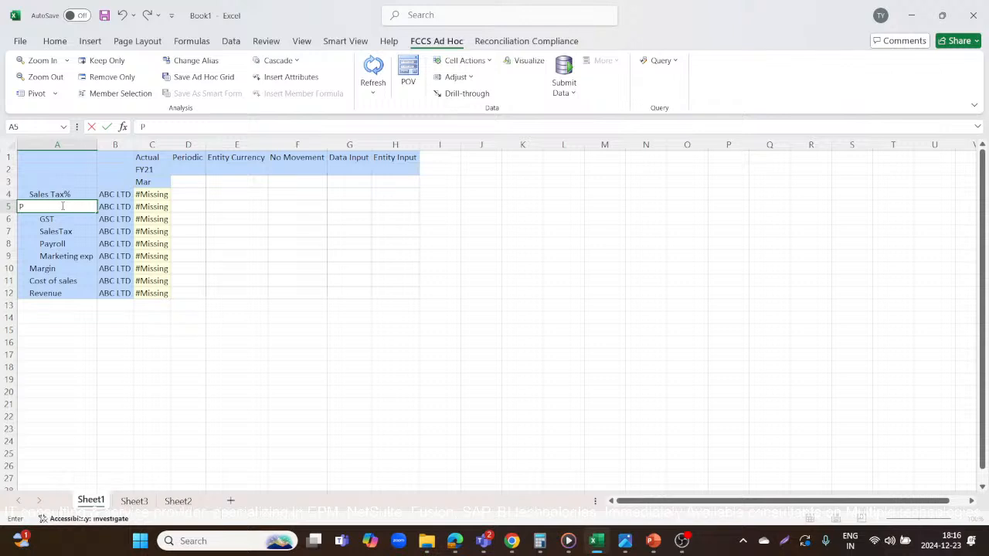
pyautogui.press('Return')
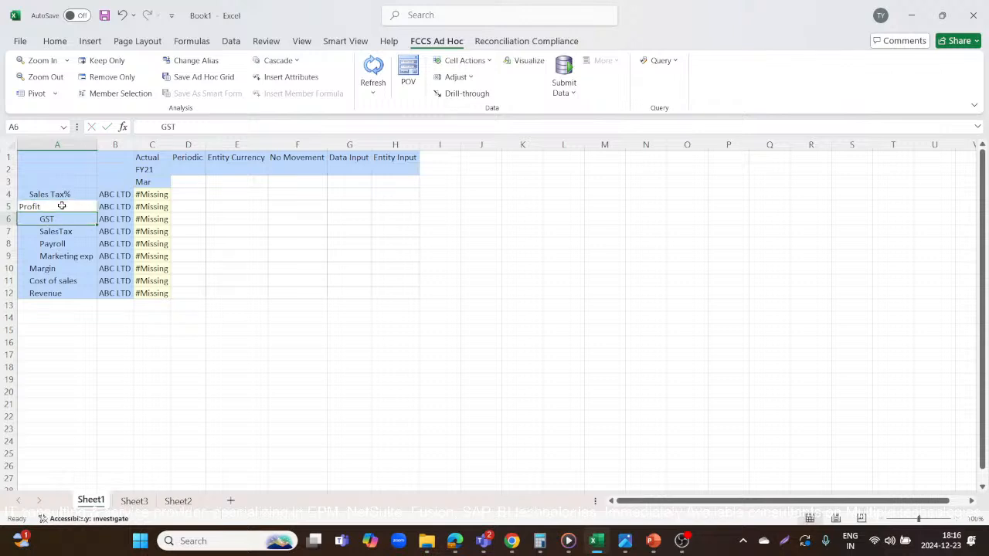
pyautogui.click(374, 69)
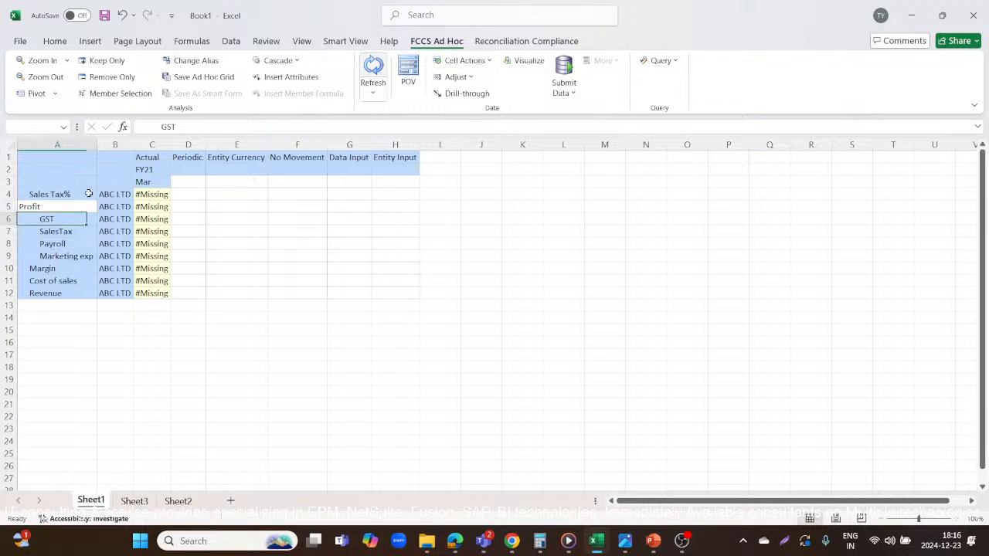
pyautogui.click(45, 279)
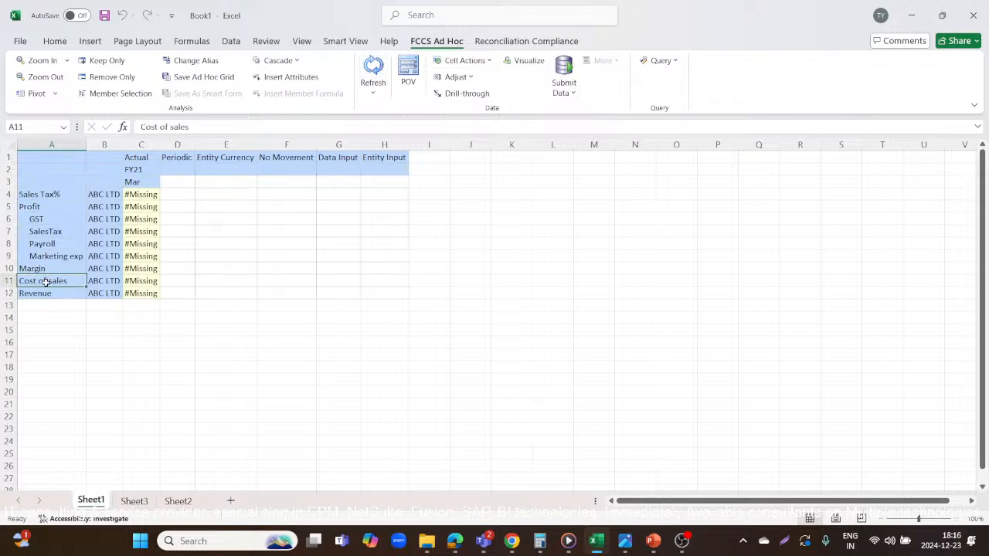
# Examine the ad hoc grid's account rows: Revenue, Cost of sales, Margin, Payroll, Marketing exp, Profit, GST and SalesTax.
pyautogui.click(41, 292)
pyautogui.click(42, 281)
pyautogui.click(42, 268)
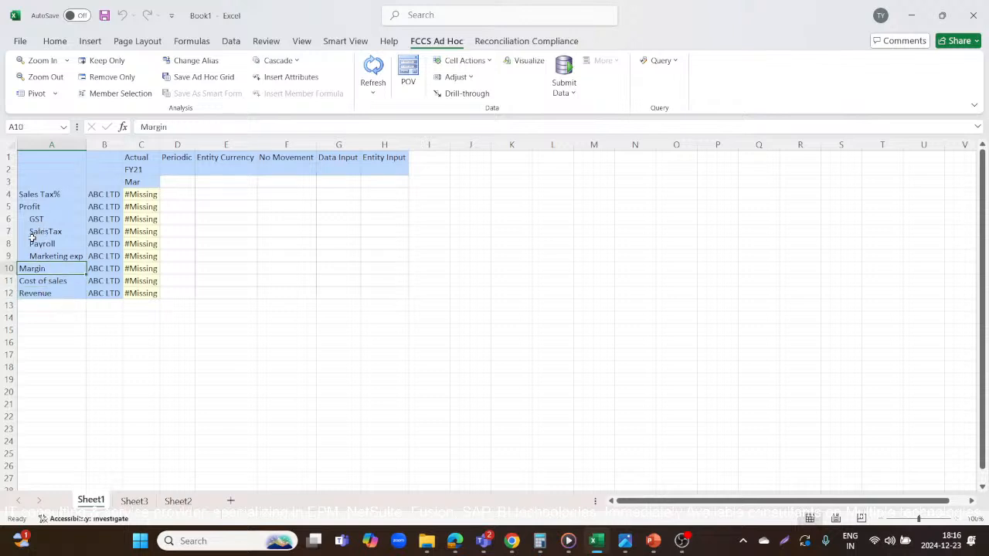
pyautogui.click(39, 244)
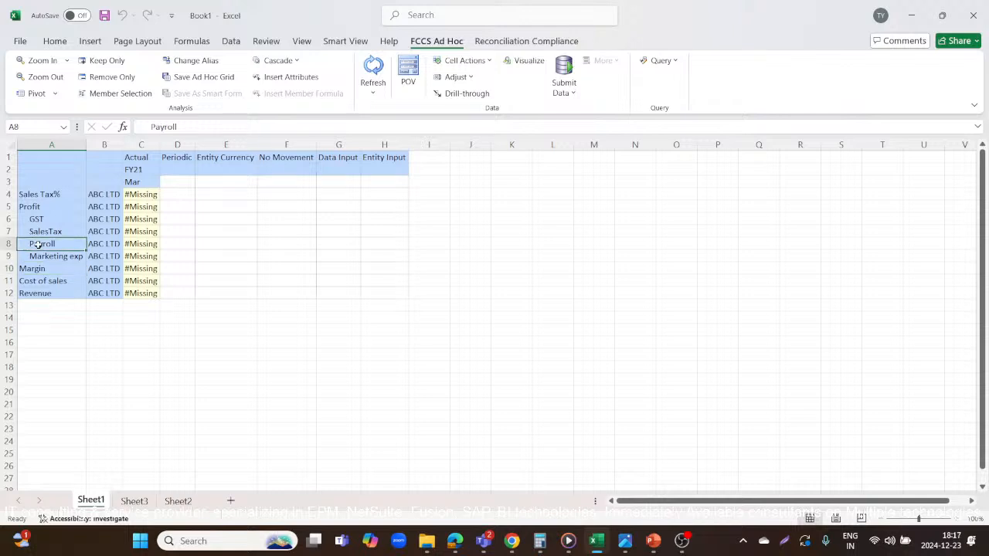
pyautogui.click(44, 254)
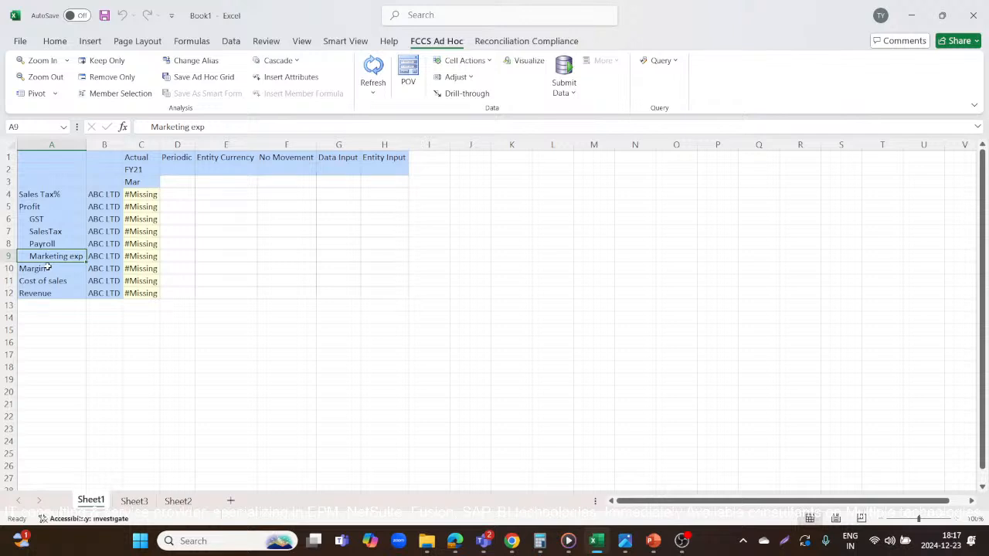
pyautogui.click(29, 206)
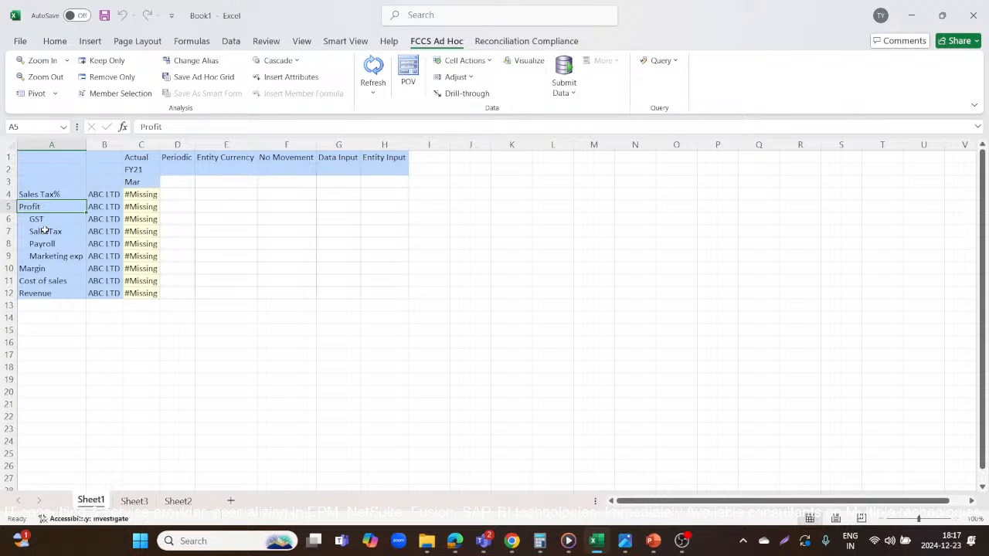
pyautogui.click(46, 223)
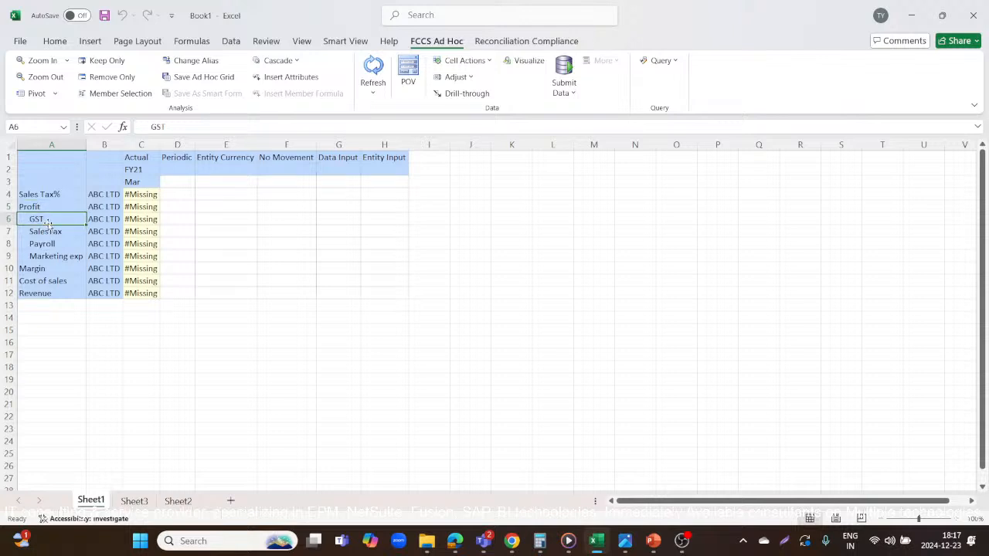
pyautogui.click(48, 231)
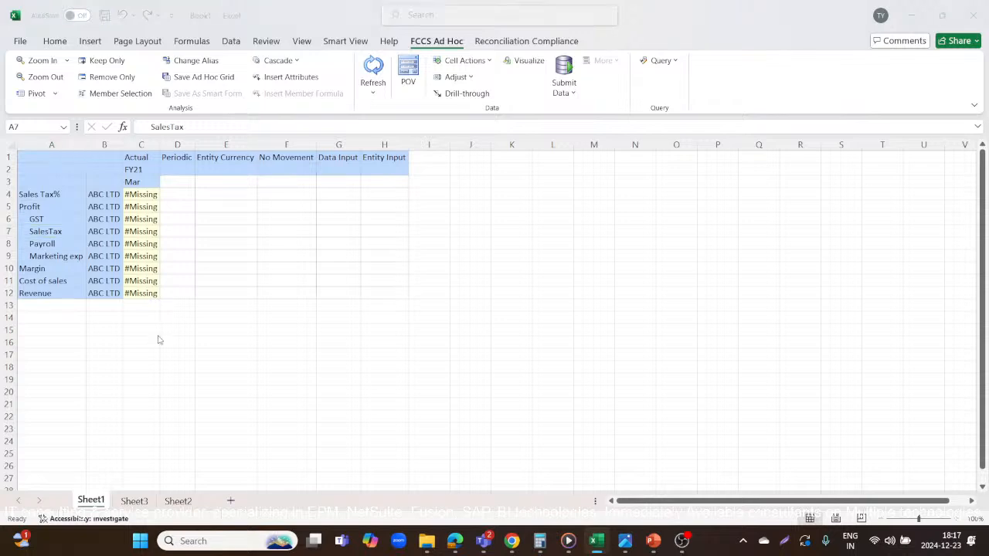
# Compare p_Rule's Margin formula in Calculation Manager with the Margin, Cost of sales and Revenue rows of the Excel grid.
pyautogui.hotkey('alt', 'Tab')
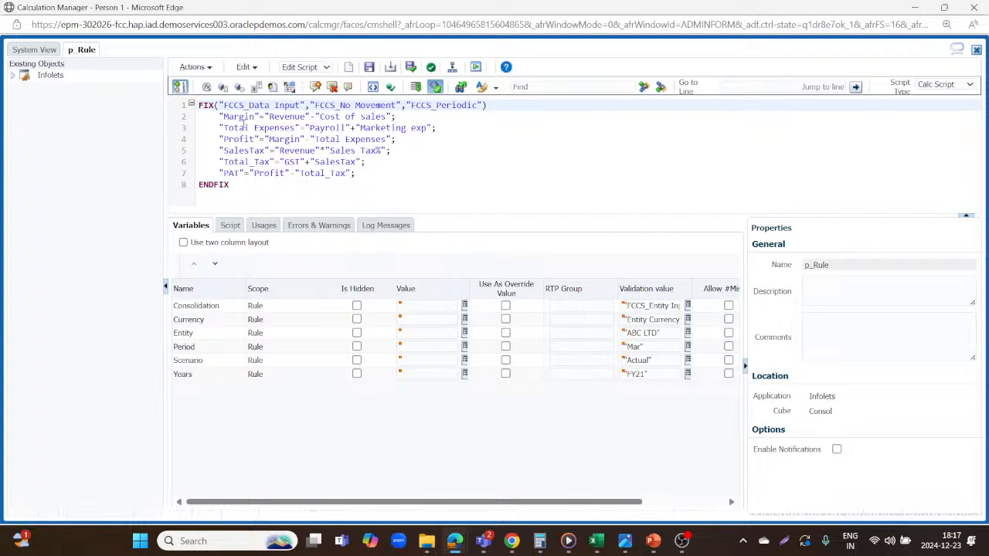
pyautogui.hotkey('alt', 'Tab')
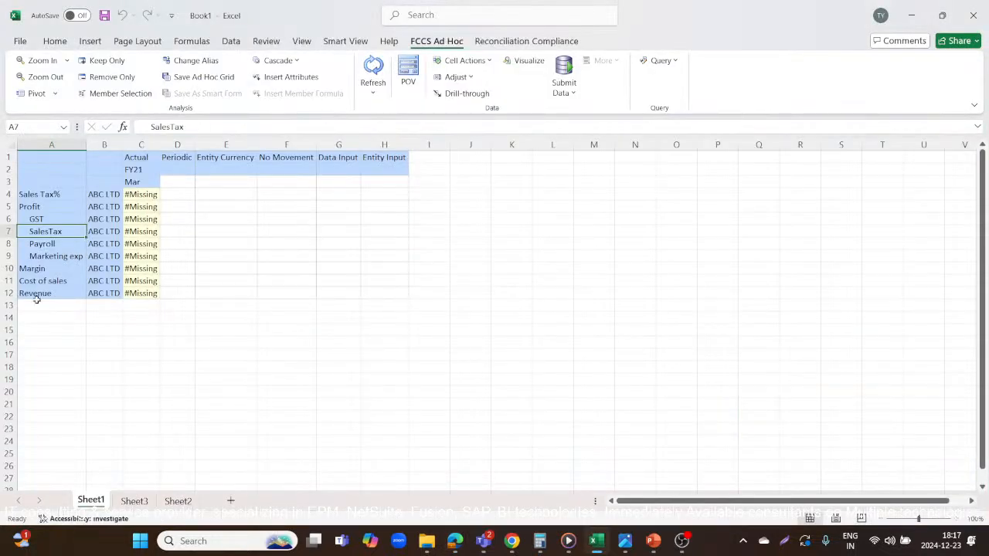
pyautogui.click(55, 270)
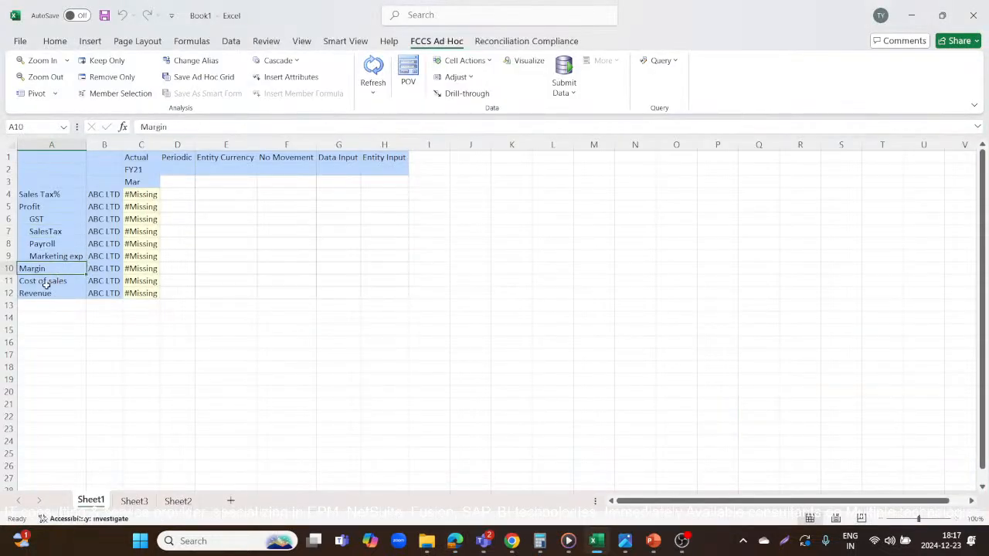
pyautogui.click(55, 283)
pyautogui.click(49, 295)
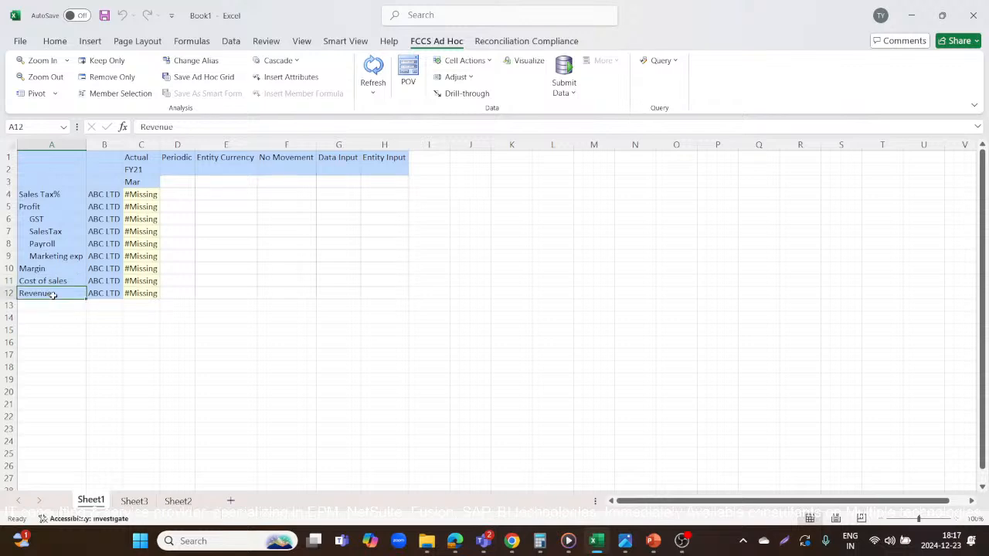
pyautogui.click(55, 280)
pyautogui.hotkey('alt', 'Tab')
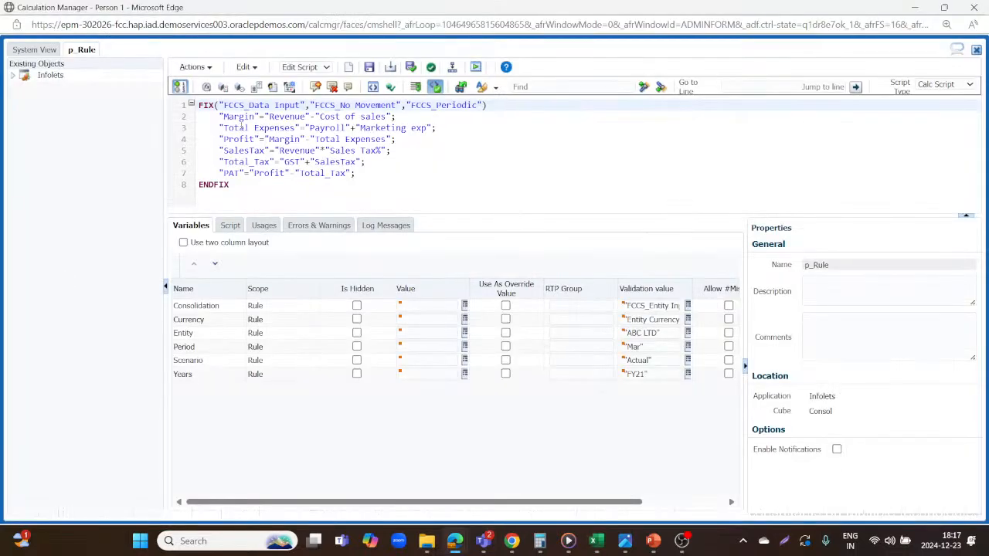
pyautogui.hotkey('alt', 'Tab')
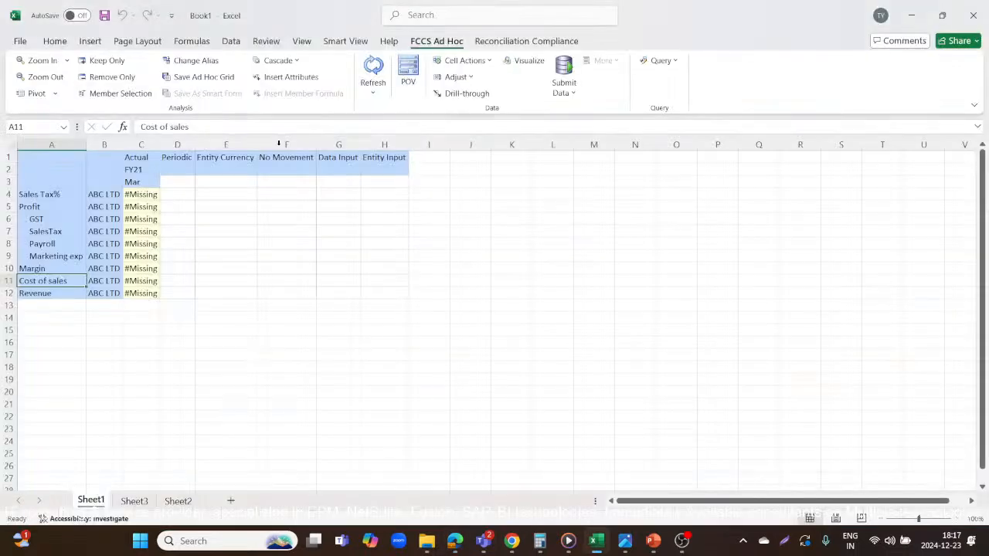
pyautogui.click(64, 268)
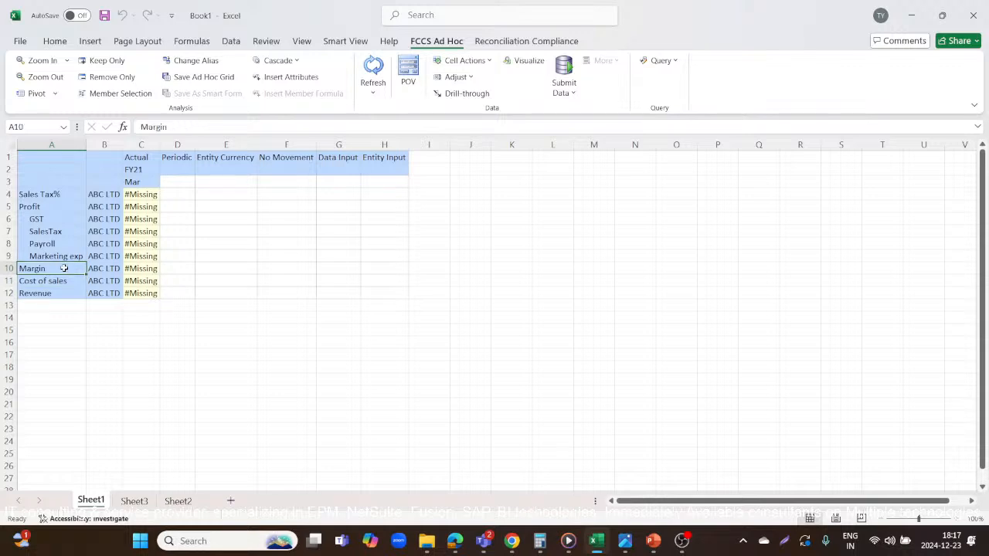
# Check p_Rule's Total Expenses formula against the Payroll and Marketing exp rows of the Excel grid.
pyautogui.hotkey('alt', 'Tab')
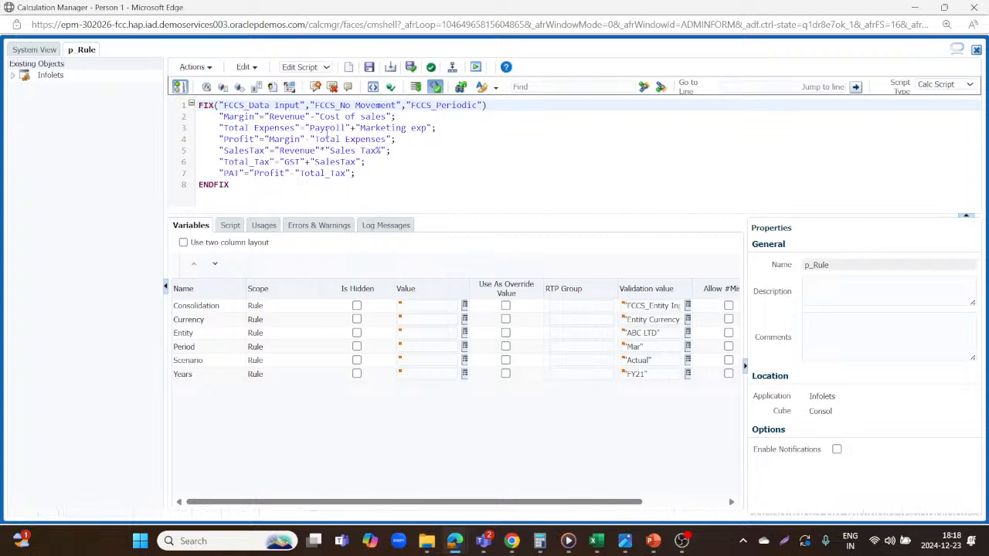
pyautogui.hotkey('alt', 'Tab')
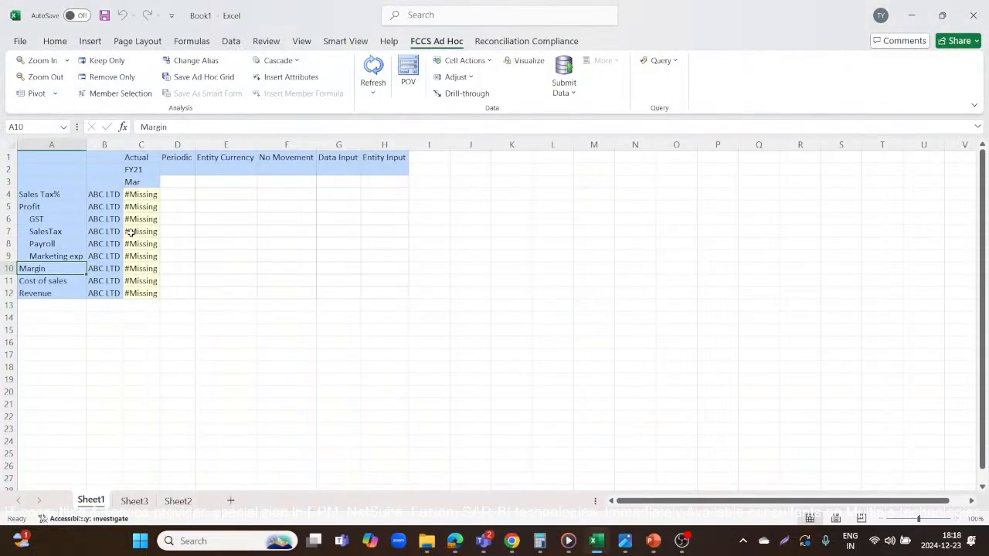
pyautogui.click(54, 242)
pyautogui.click(45, 258)
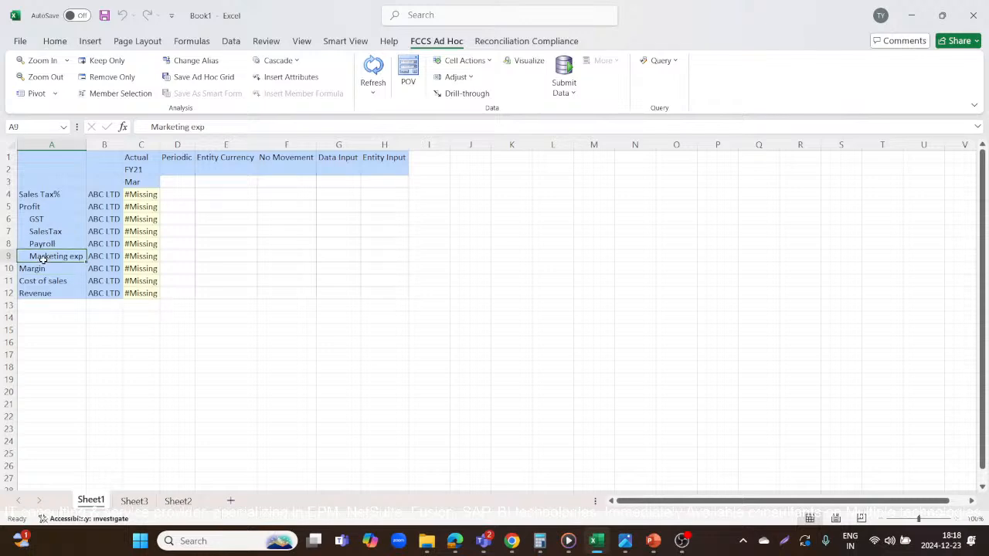
pyautogui.hotkey('alt', 'Tab')
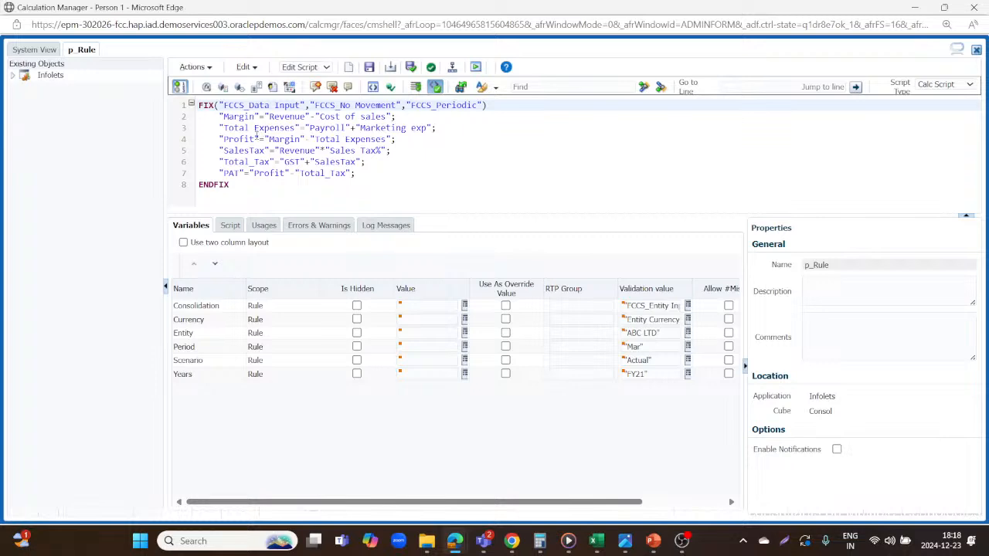
pyautogui.hotkey('alt', 'Tab')
pyautogui.hotkey('alt', 'Tab')
# Review p_Rule's Margin and Total Expenses lines, locating Payroll and Marketing exp again in the Excel grid.
pyautogui.moveTo(219, 116); pyautogui.dragTo(305, 116)
pyautogui.click(206, 116)
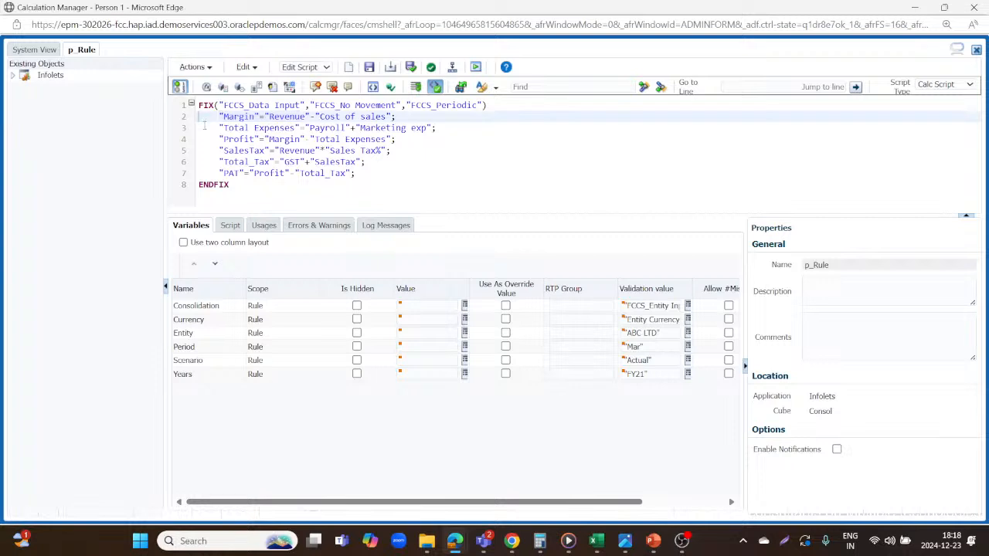
pyautogui.click(205, 128)
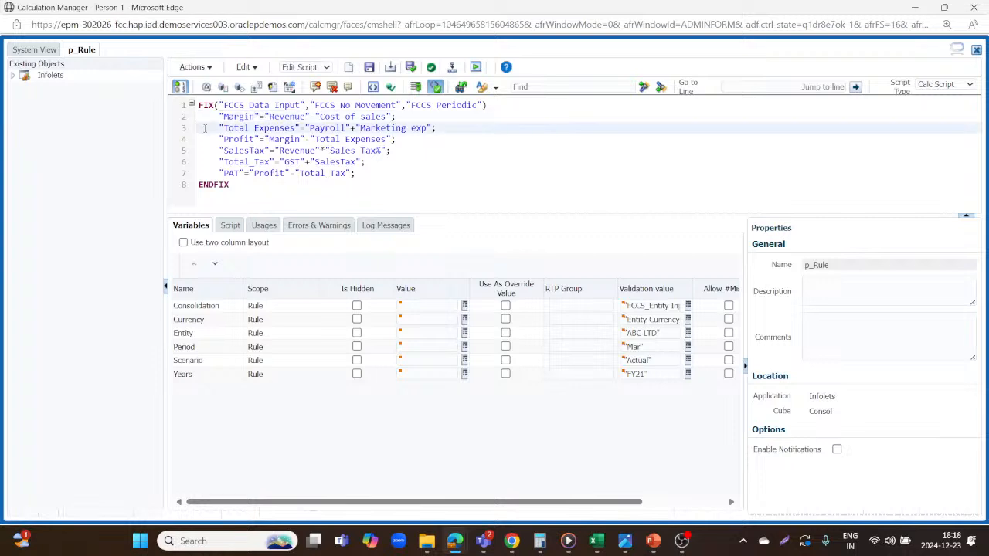
pyautogui.hotkey('alt', 'Tab')
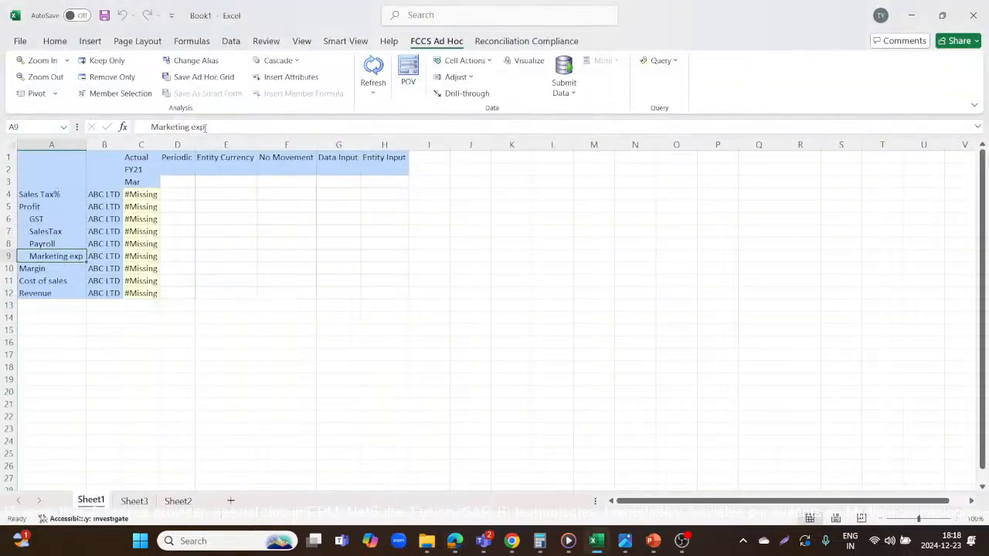
pyautogui.click(51, 244)
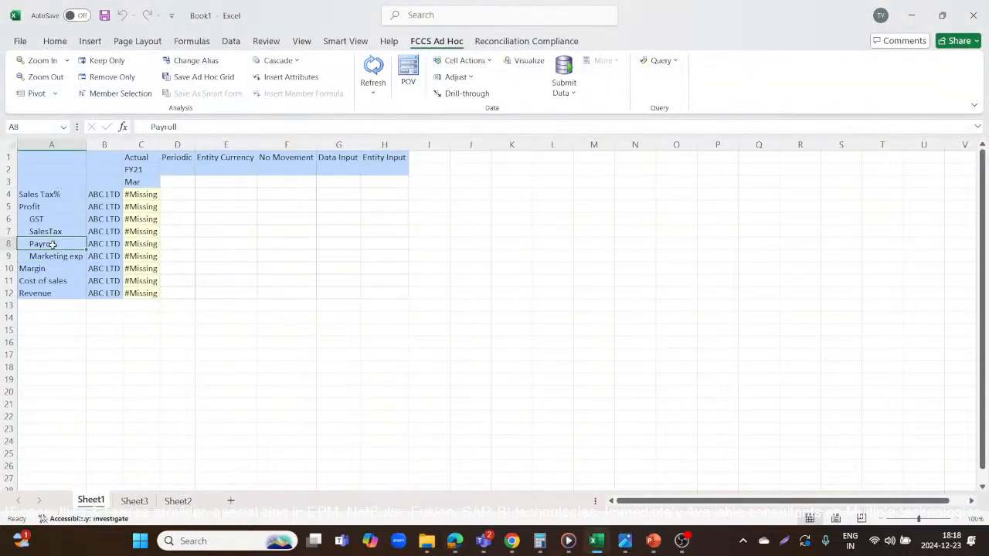
pyautogui.click(46, 256)
pyautogui.hotkey('alt', 'Tab')
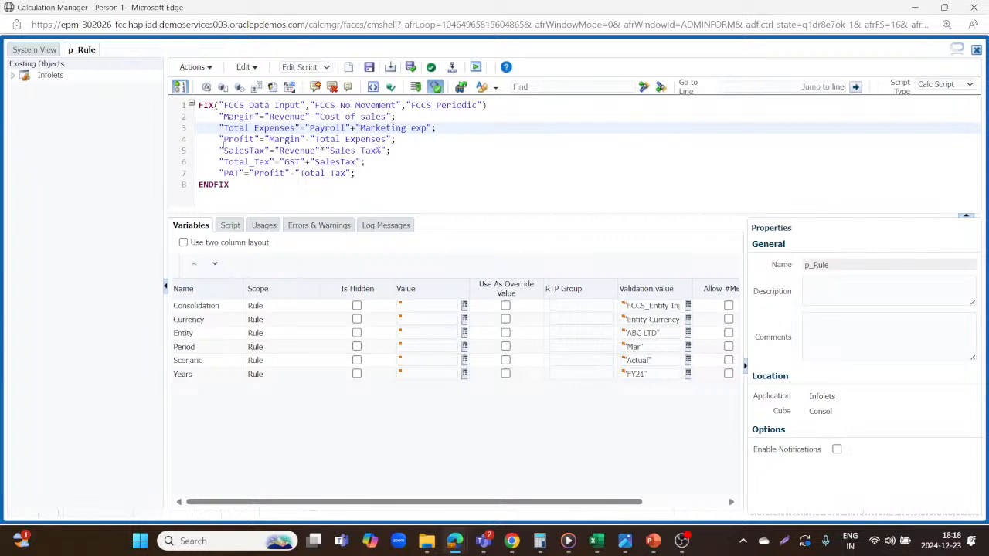
# Examine p_Rule's Profit formula, based on Margin and Total Expenses, and locate the Profit row in the Excel grid.
pyautogui.click(203, 140)
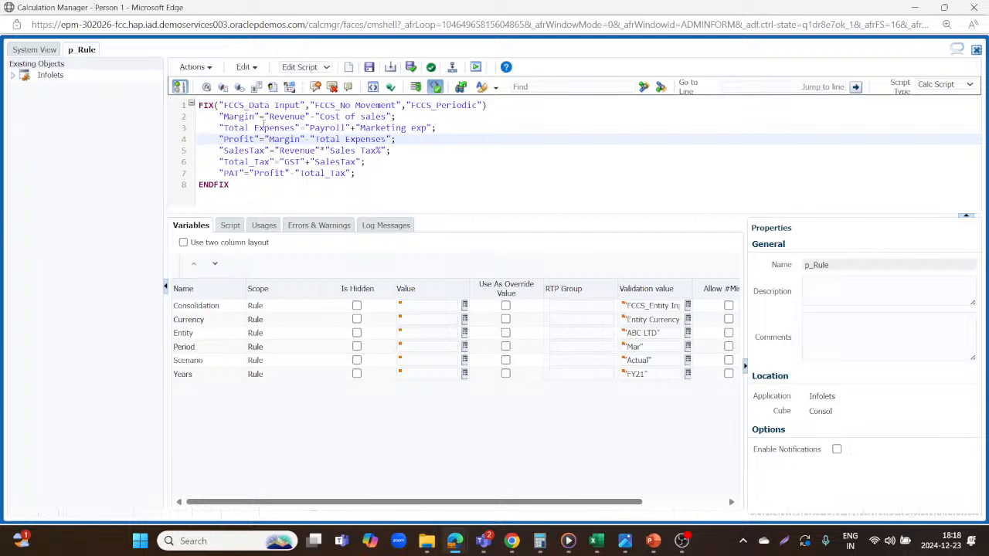
pyautogui.hotkey('alt', 'Tab')
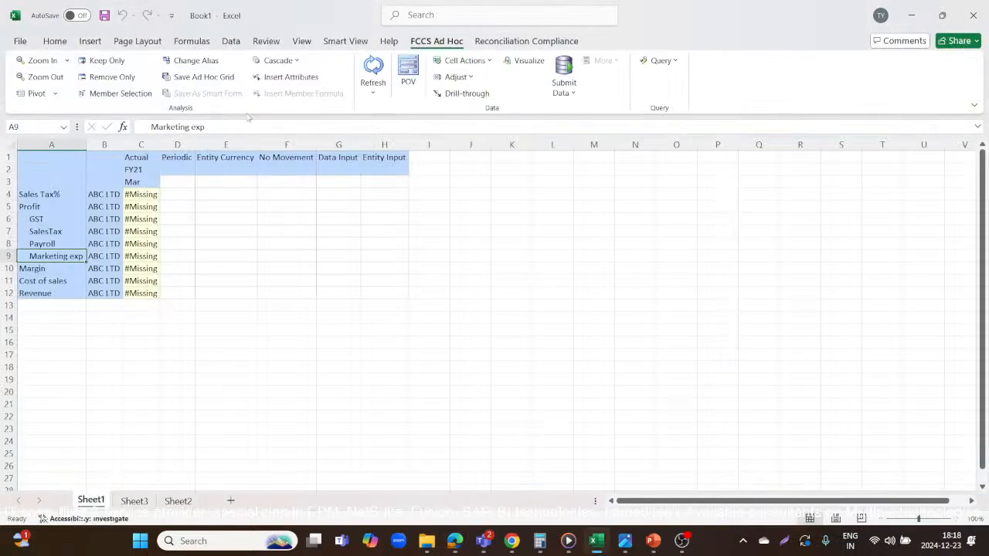
pyautogui.hotkey('alt', 'Tab')
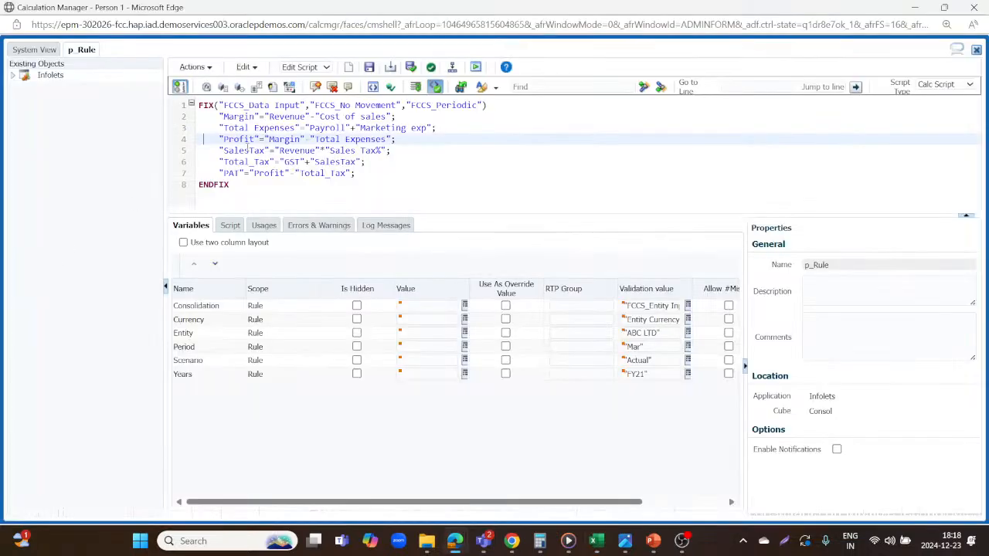
pyautogui.hotkey('alt', 'Tab')
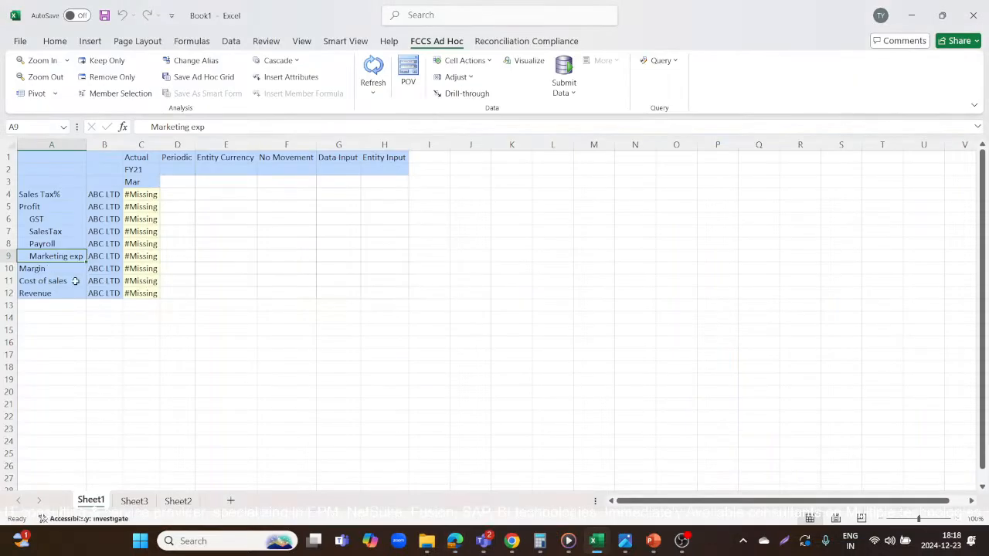
pyautogui.click(37, 206)
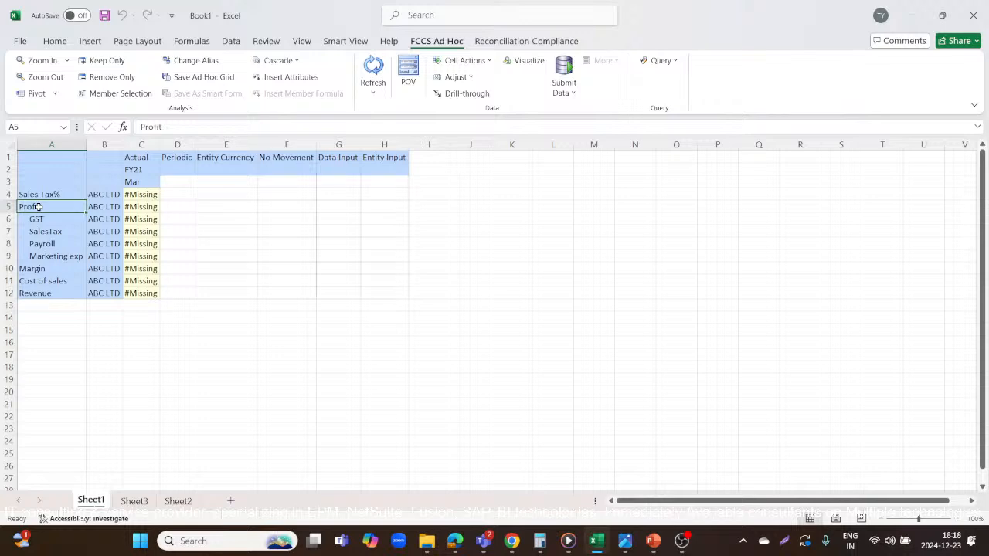
pyautogui.hotkey('alt', 'Tab')
# Compare p_Rule's SalesTax formula with the Revenue, Sales Tax% and SalesTax rows of the Excel grid.
pyautogui.click(204, 150)
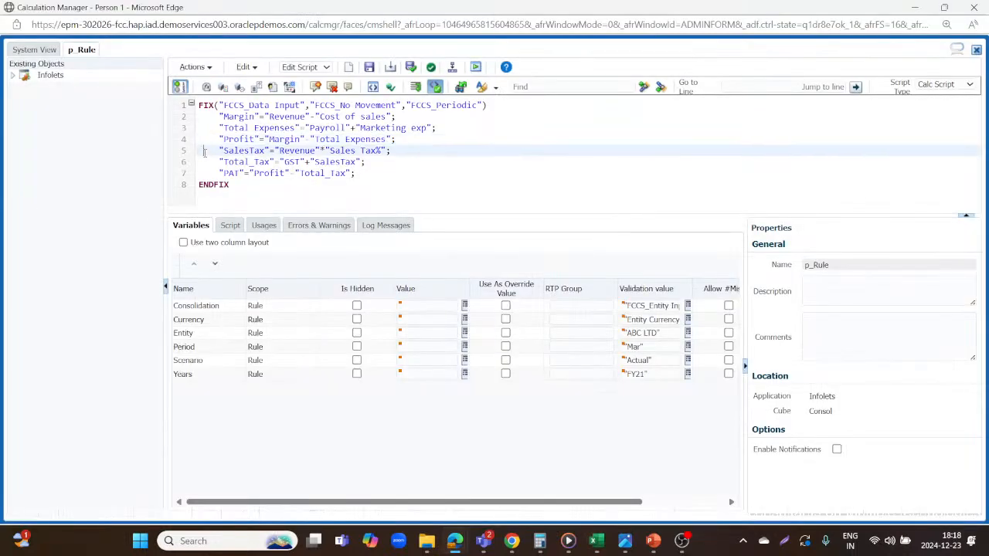
pyautogui.hotkey('alt', 'Tab')
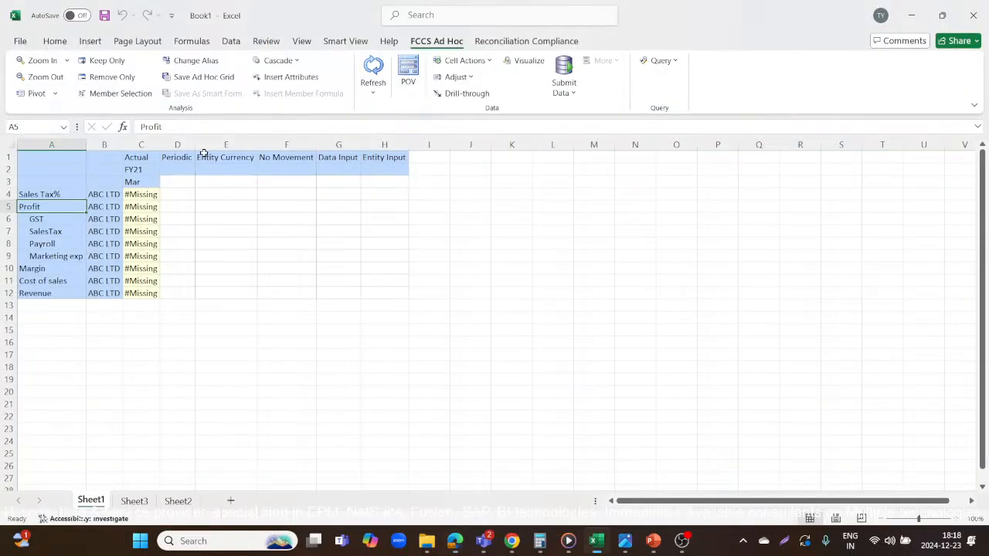
pyautogui.click(61, 194)
pyautogui.hotkey('alt', 'Tab')
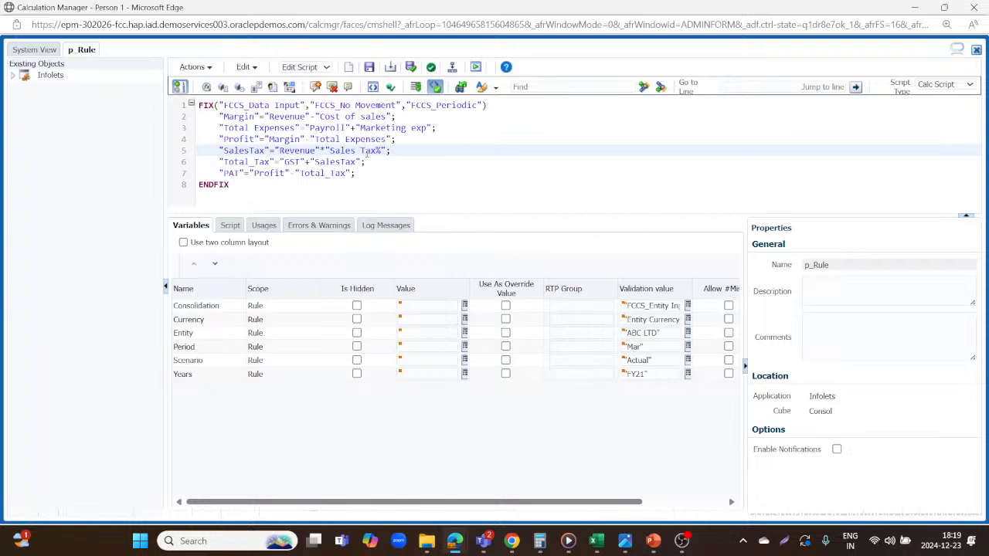
pyautogui.hotkey('alt', 'Tab')
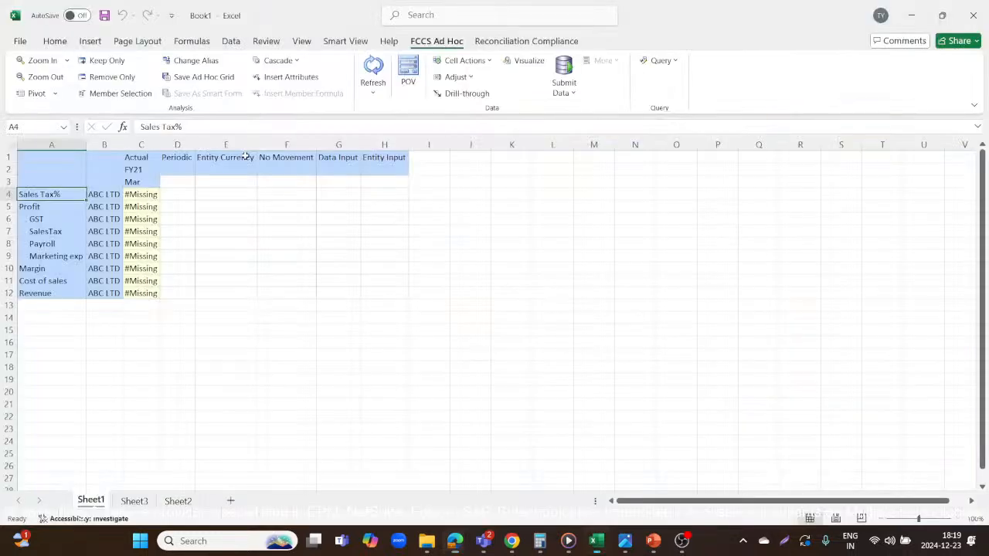
pyautogui.click(40, 293)
pyautogui.click(49, 194)
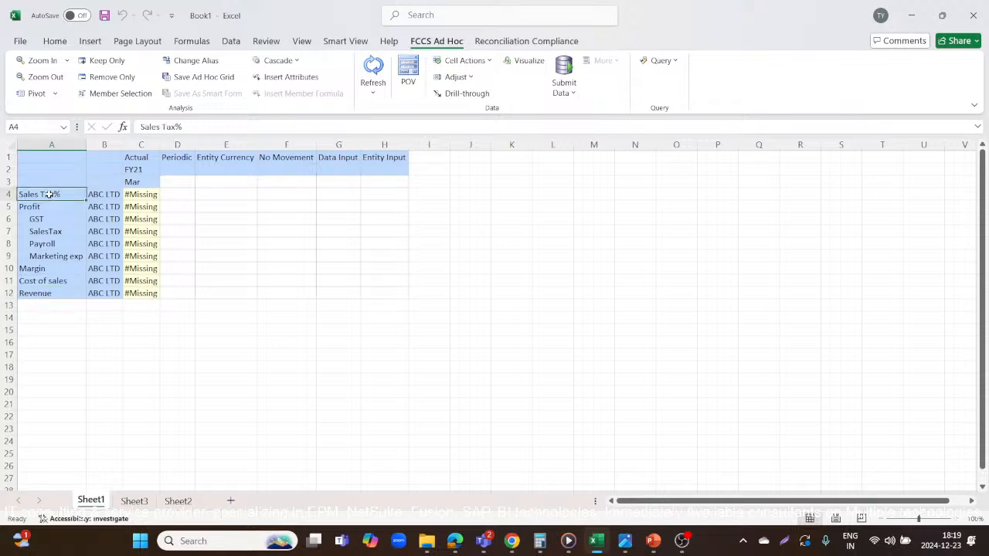
pyautogui.hotkey('alt', 'Tab')
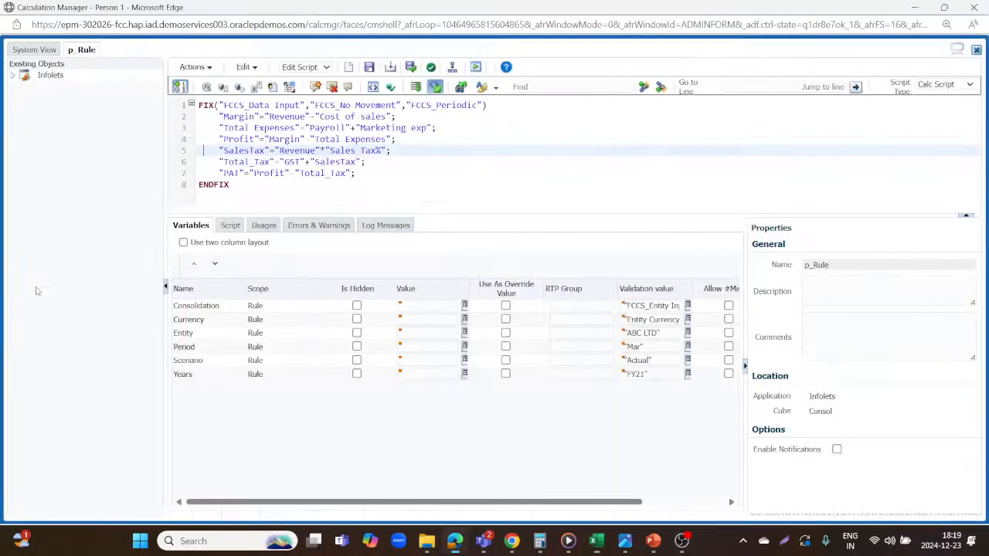
pyautogui.hotkey('alt', 'Tab')
pyautogui.click(51, 236)
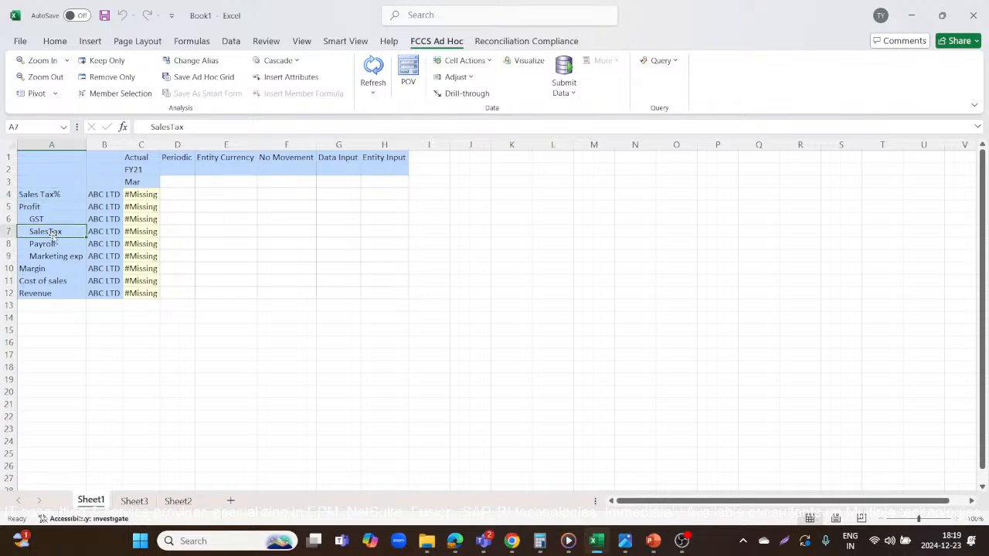
# Move the Sales Tax% member to cell A13 and SalesTax to cell A14, below Revenue in the Excel grid.
pyautogui.hotkey('alt', 'Tab')
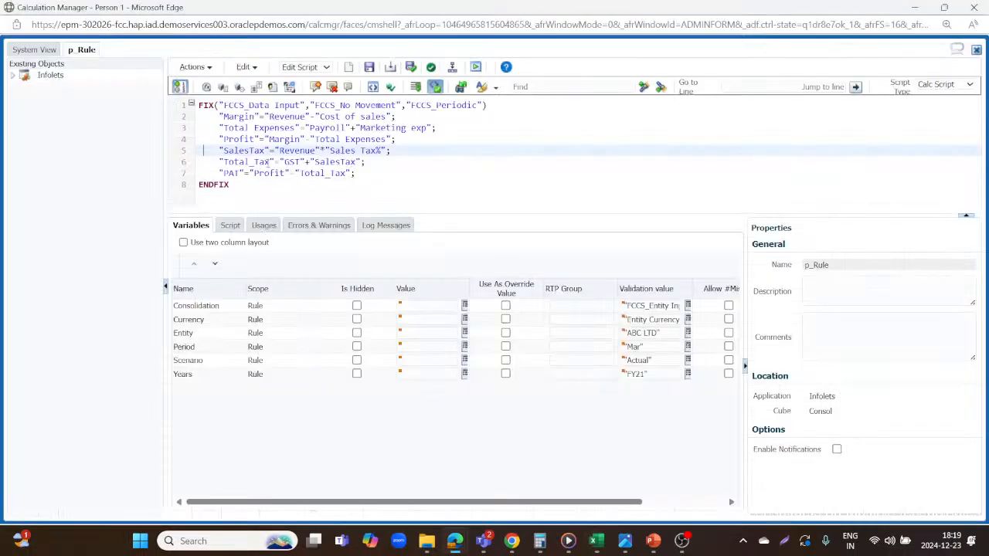
pyautogui.hotkey('alt', 'Tab')
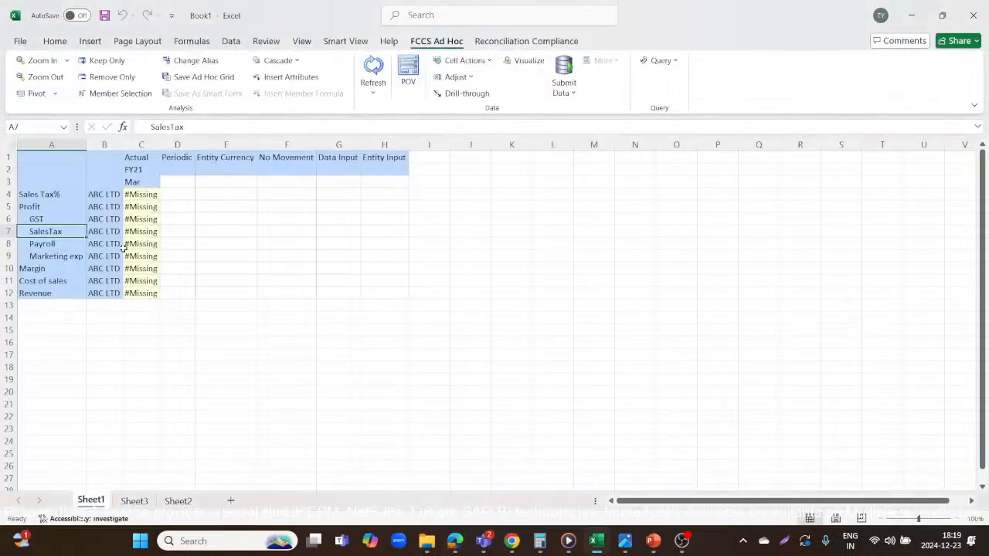
pyautogui.click(54, 195)
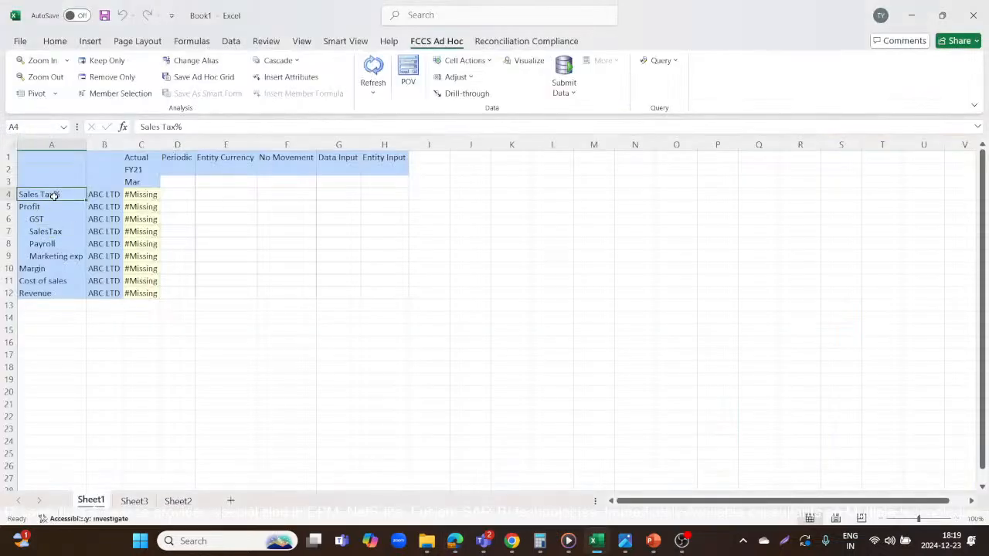
pyautogui.moveTo(54, 196); pyautogui.dragTo(37, 306)
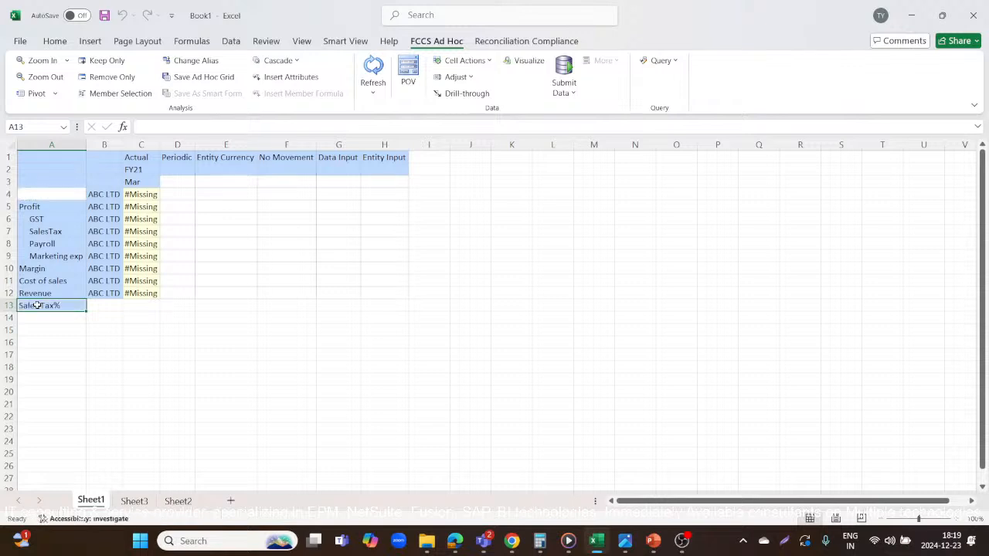
pyautogui.click(58, 232)
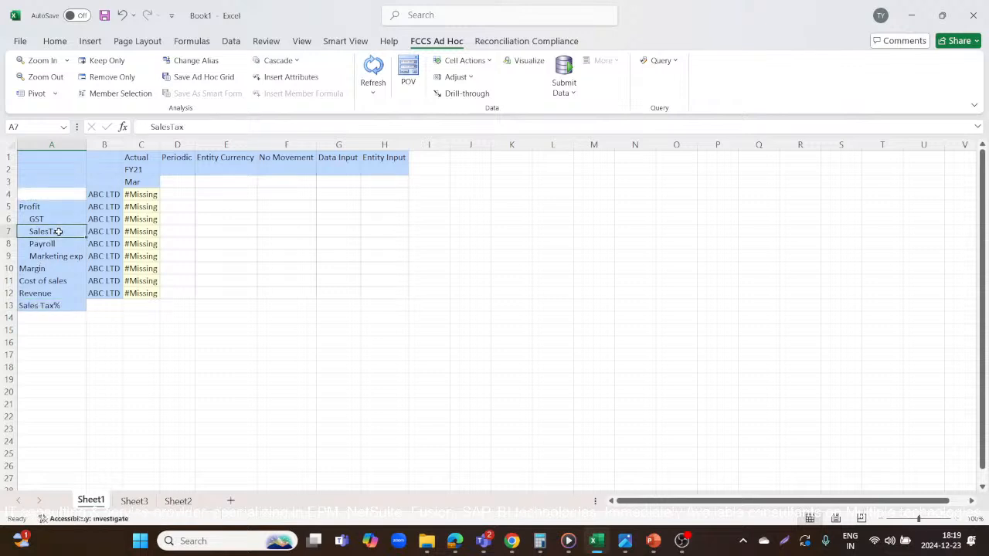
pyautogui.hotkey('ctrl', 'c')
pyautogui.click(41, 319)
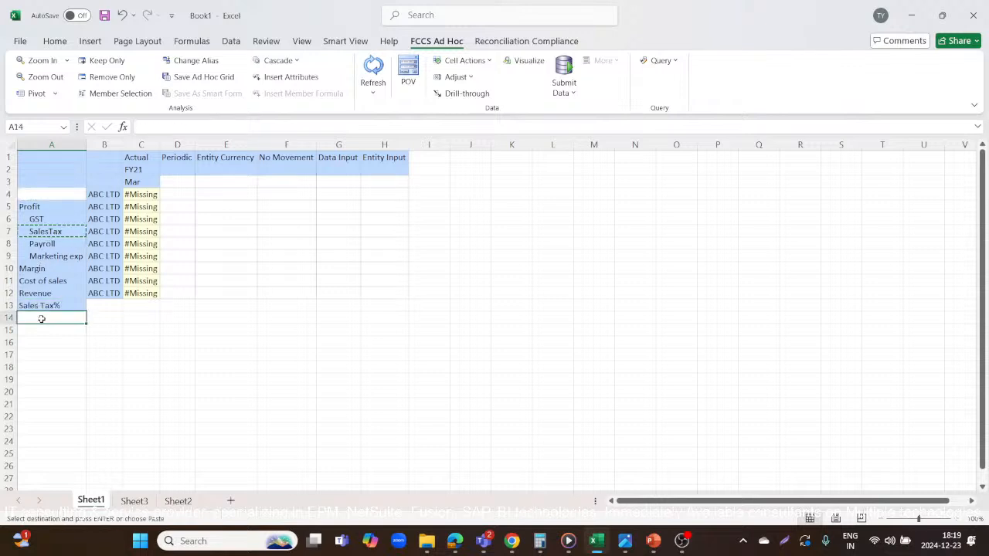
pyautogui.hotkey('ctrl', 'v')
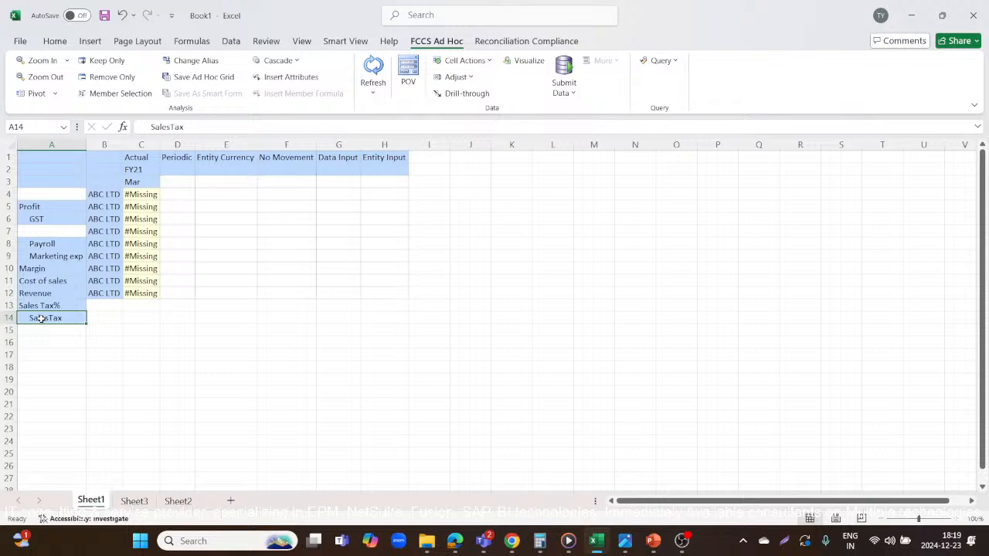
# Move the GST member to cell A15, directly below SalesTax.
pyautogui.click(51, 232)
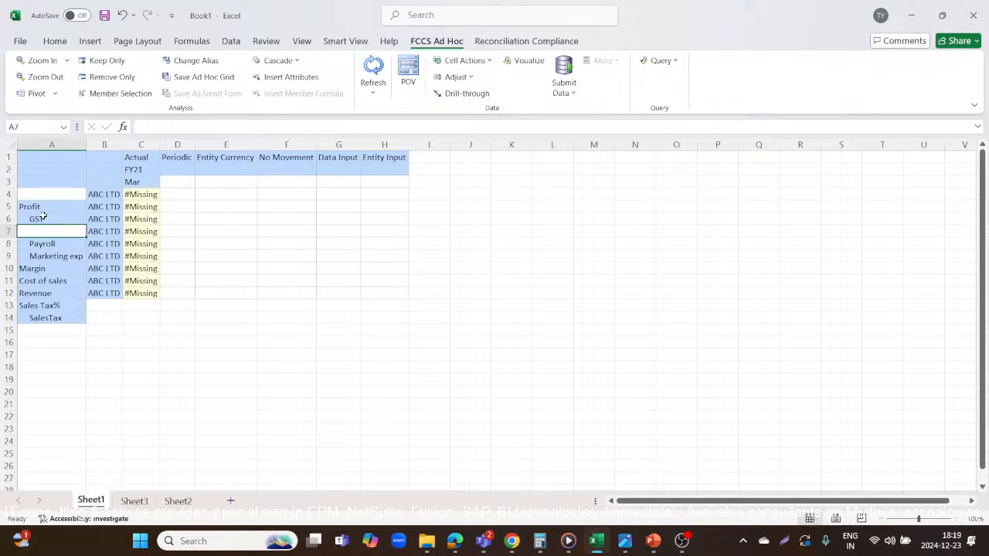
pyautogui.click(42, 217)
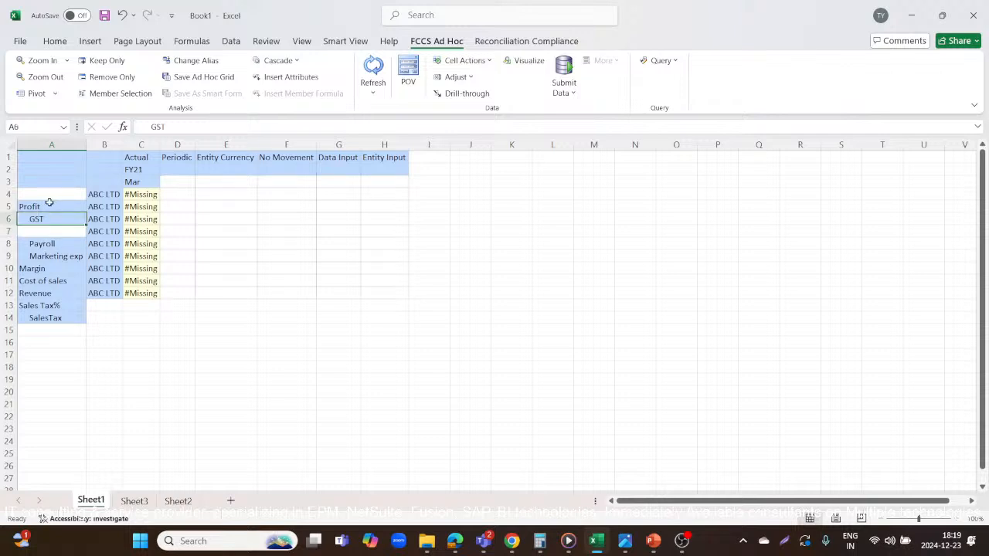
pyautogui.hotkey('ctrl', 'c')
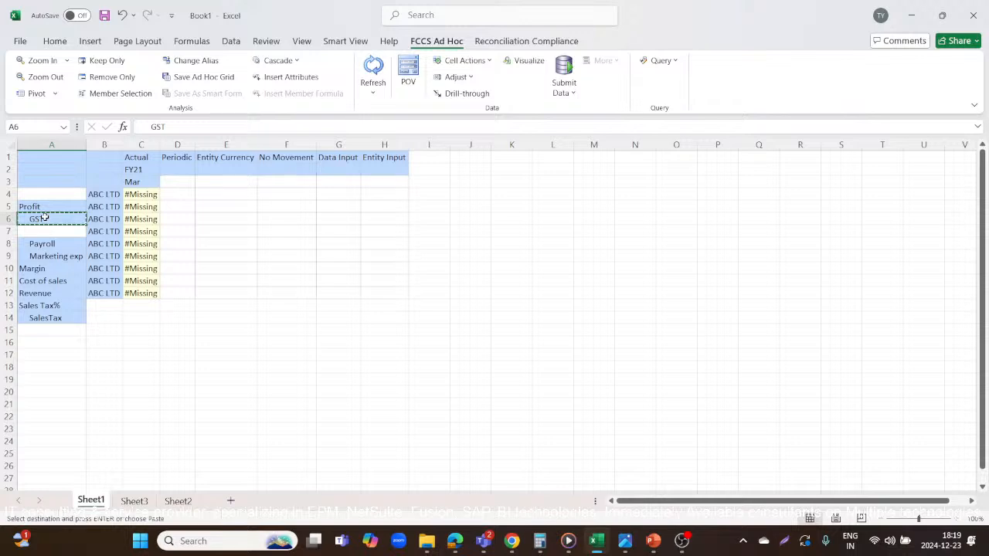
pyautogui.click(41, 330)
pyautogui.hotkey('ctrl', 'v')
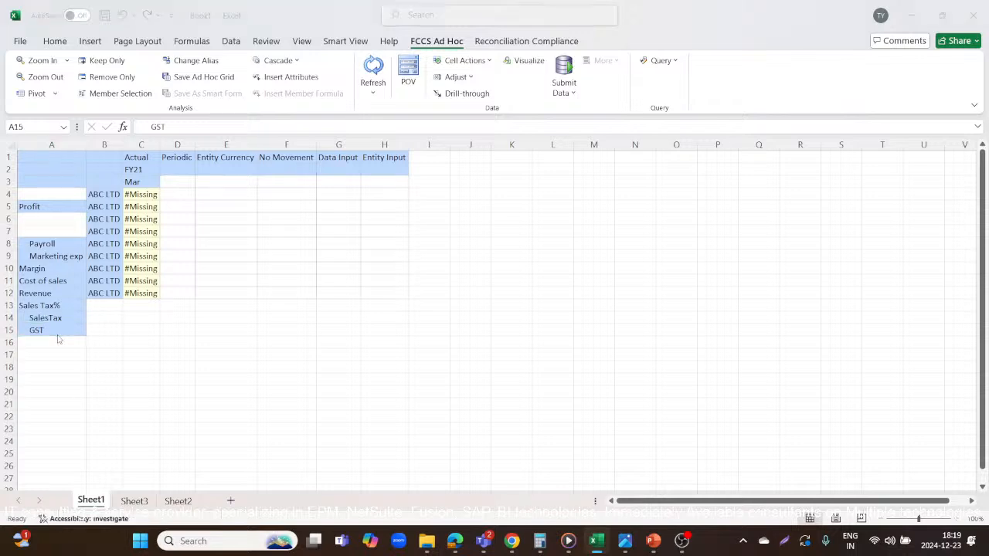
pyautogui.hotkey('alt', 'Tab')
pyautogui.hotkey('alt', 'Tab')
pyautogui.hotkey('alt', 'Tab')
pyautogui.hotkey('alt', 'Tab')
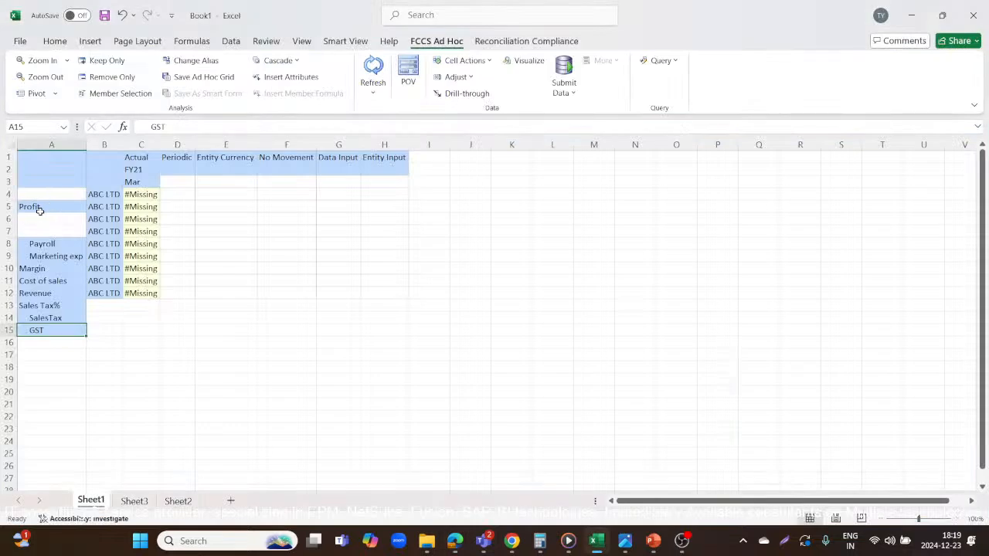
# Copy ABC LTD into B13:B15 beside Sales Tax%, SalesTax and GST, and refresh the ad hoc grid.
pyautogui.click(100, 294)
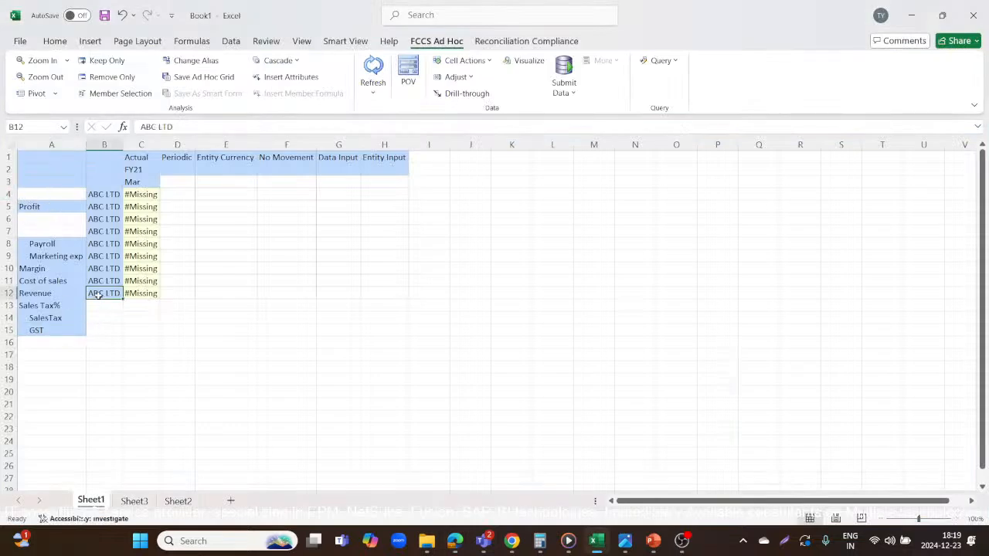
pyautogui.hotkey('ctrl', 'c')
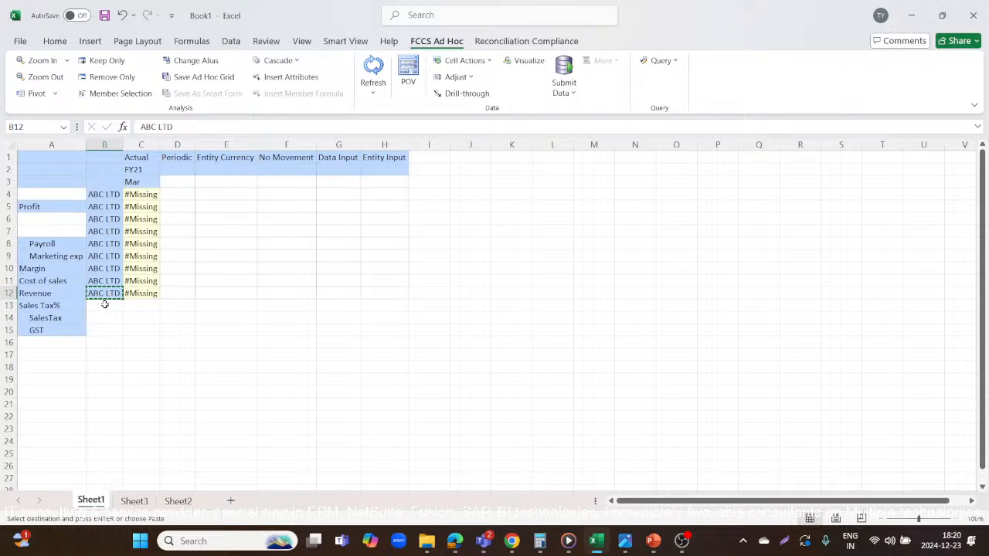
pyautogui.moveTo(101, 309); pyautogui.dragTo(103, 330)
pyautogui.hotkey('ctrl', 'v')
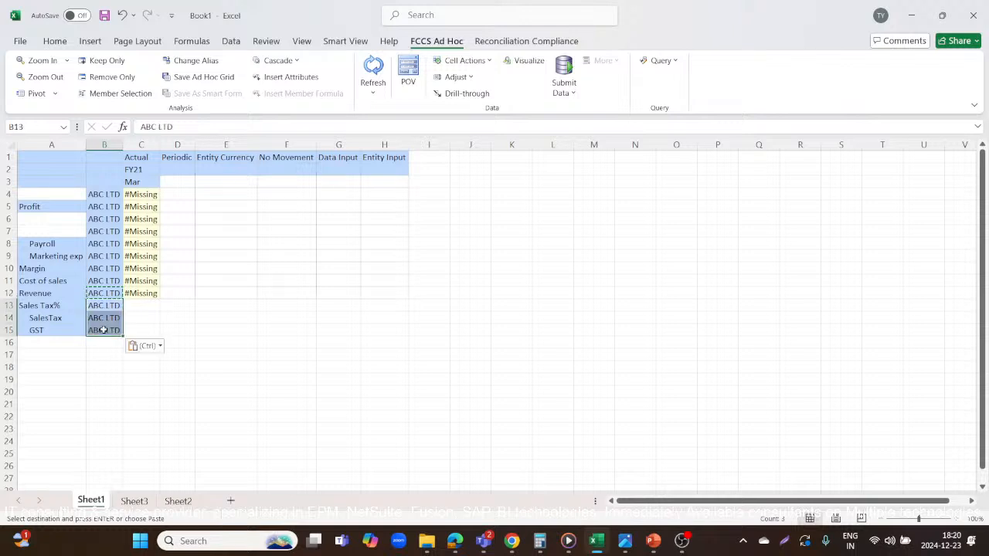
pyautogui.click(294, 365)
pyautogui.click(374, 69)
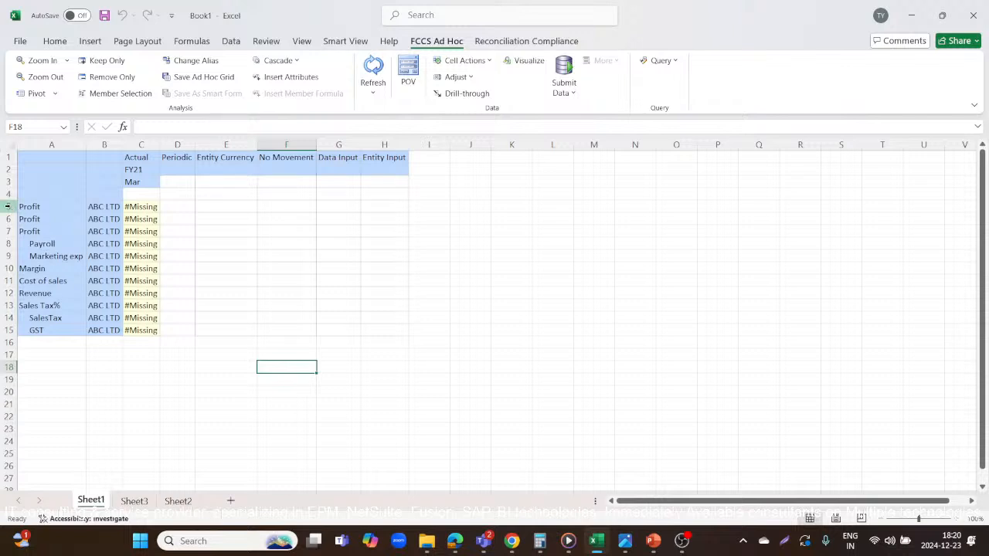
# Delete the duplicate Profit rows 5 and 6 and the empty row 4 from the grid.
pyautogui.moveTo(7, 207); pyautogui.dragTo(6, 219)
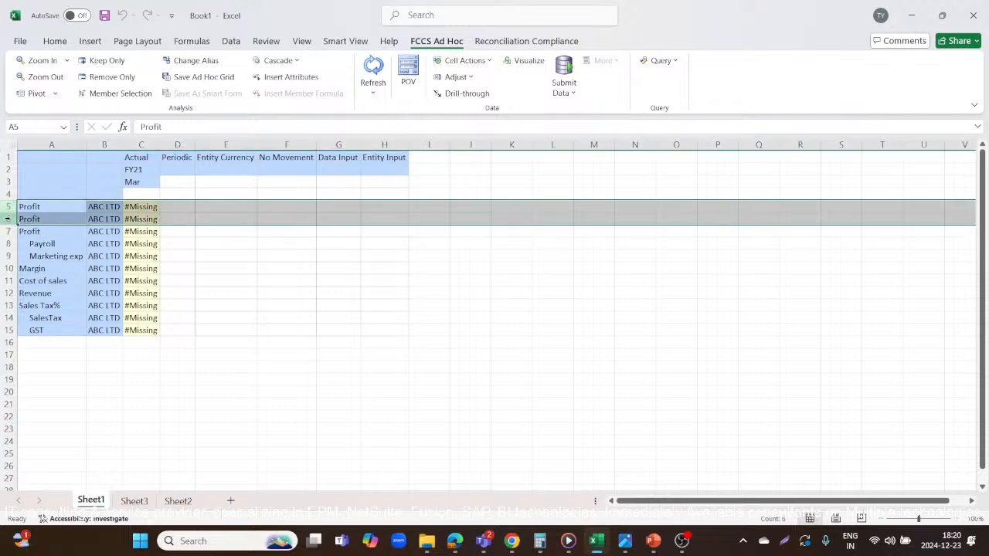
pyautogui.rightClick(6, 218)
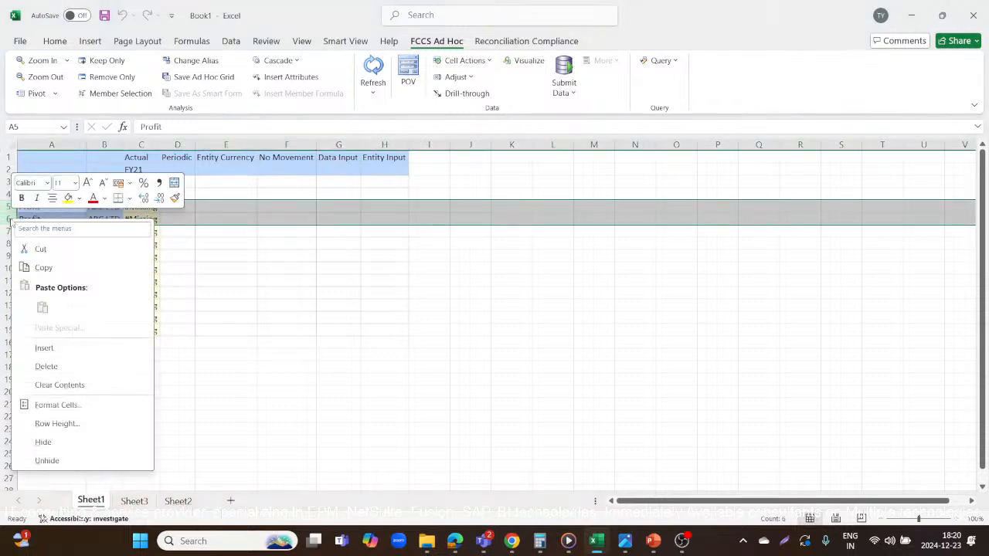
pyautogui.click(43, 365)
pyautogui.click(265, 370)
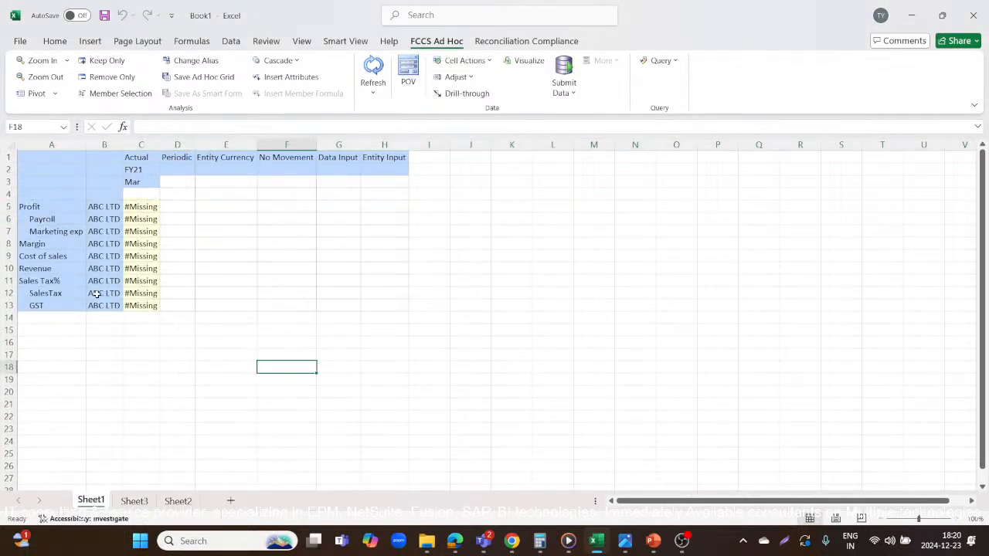
pyautogui.click(6, 194)
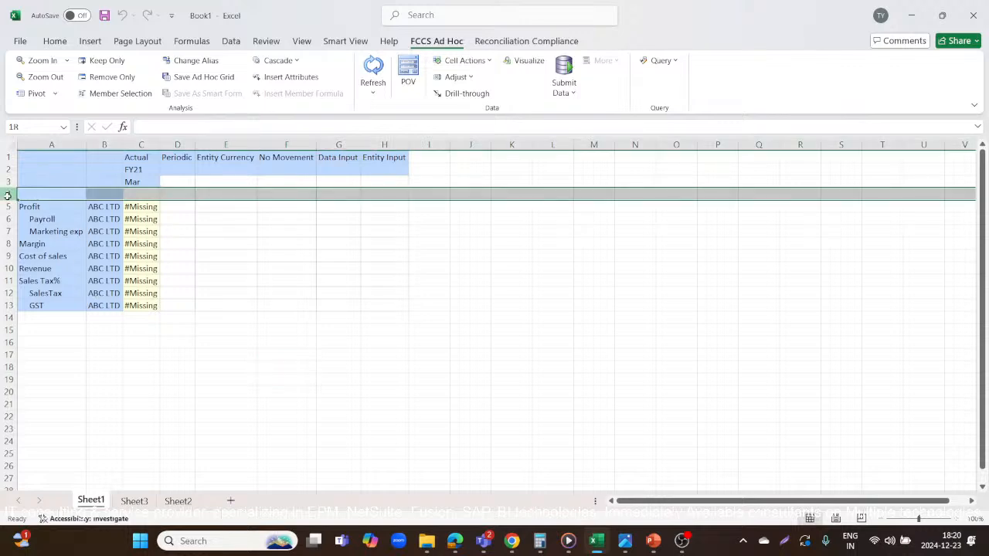
pyautogui.rightClick(6, 194)
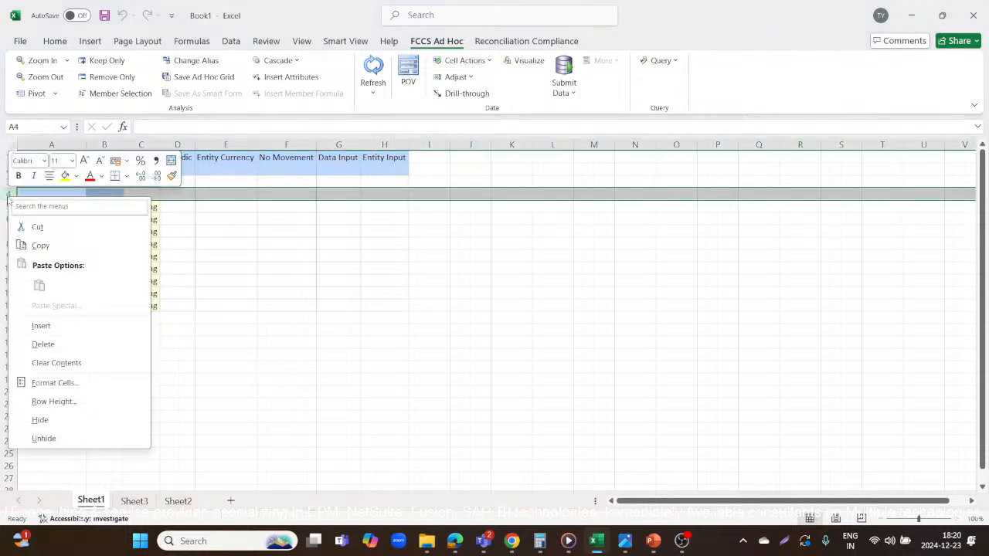
pyautogui.click(32, 343)
# Recheck p_Rule's SalesTax formula against the reordered Revenue, Sales Tax% and SalesTax rows.
pyautogui.hotkey('alt', 'Tab')
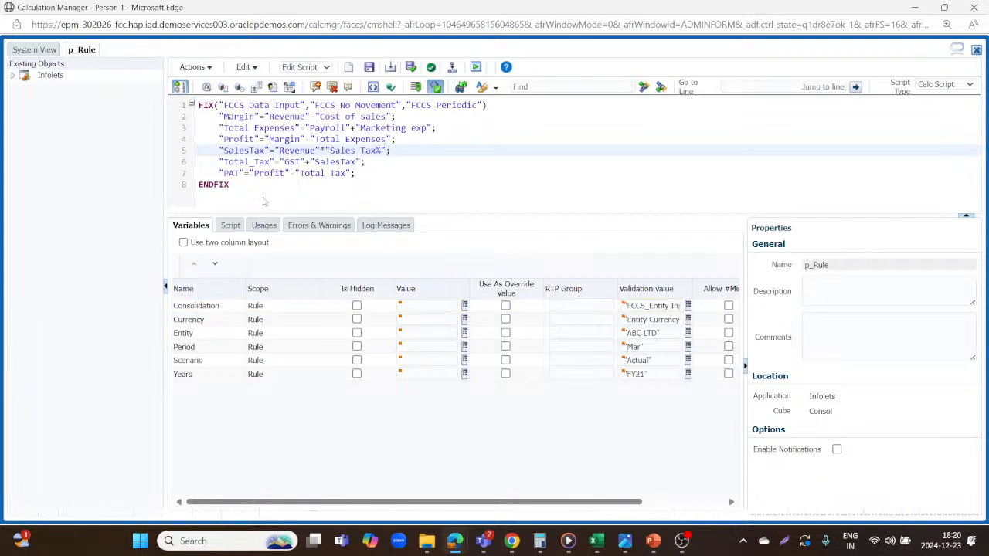
pyautogui.hotkey('alt', 'Tab')
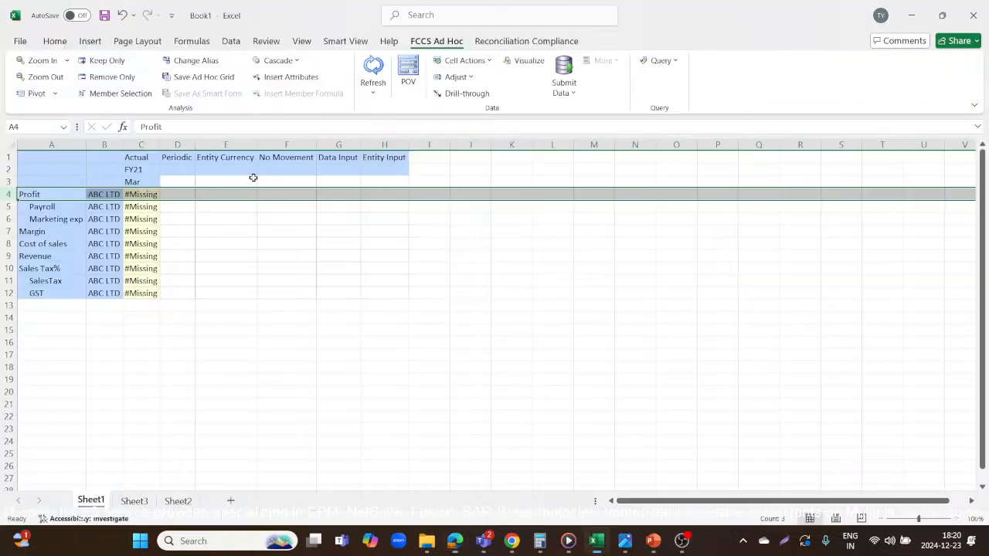
pyautogui.click(58, 255)
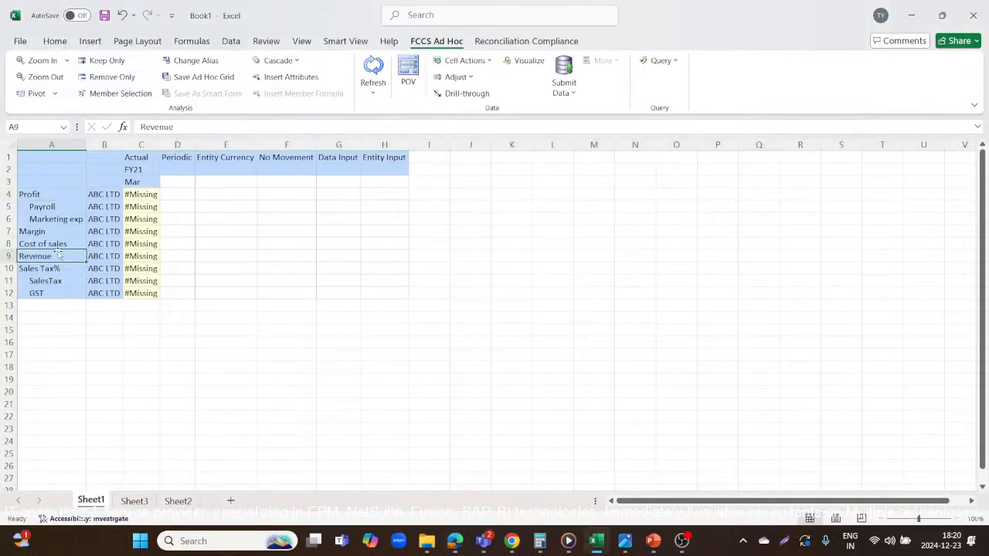
pyautogui.click(58, 268)
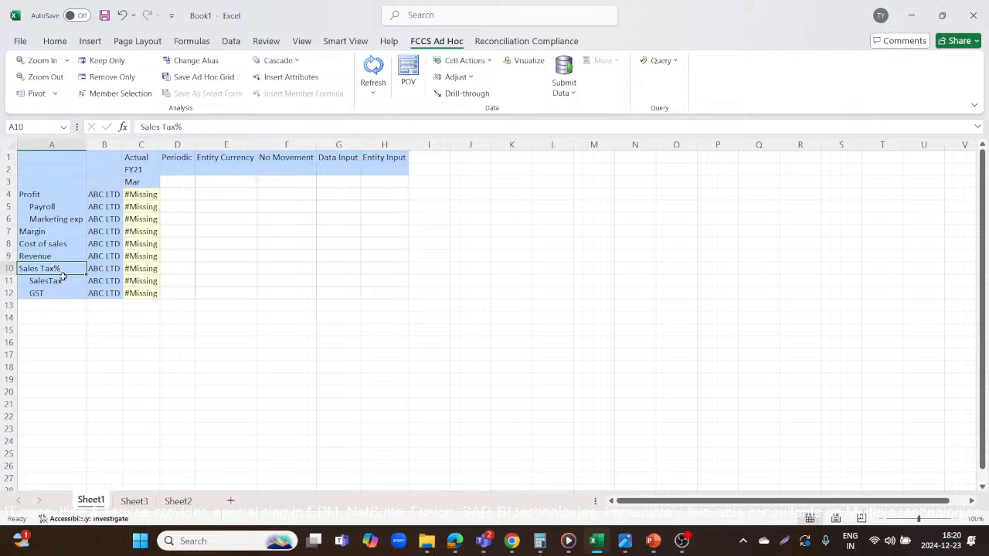
pyautogui.click(68, 281)
# Examine p_Rule's Total_Tax formula, based on GST and SalesTax, and locate the GST row in the Excel grid.
pyautogui.hotkey('alt', 'Tab')
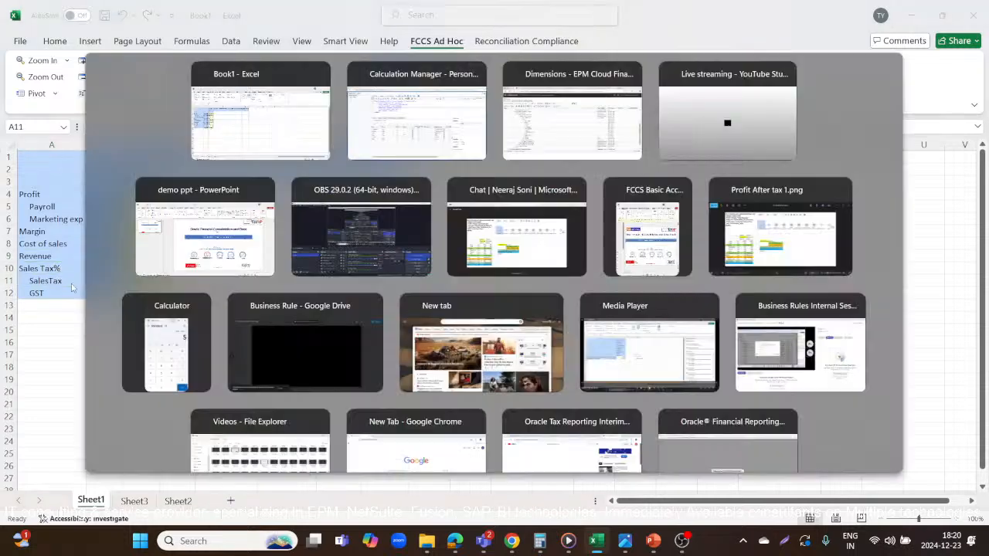
pyautogui.click(209, 160)
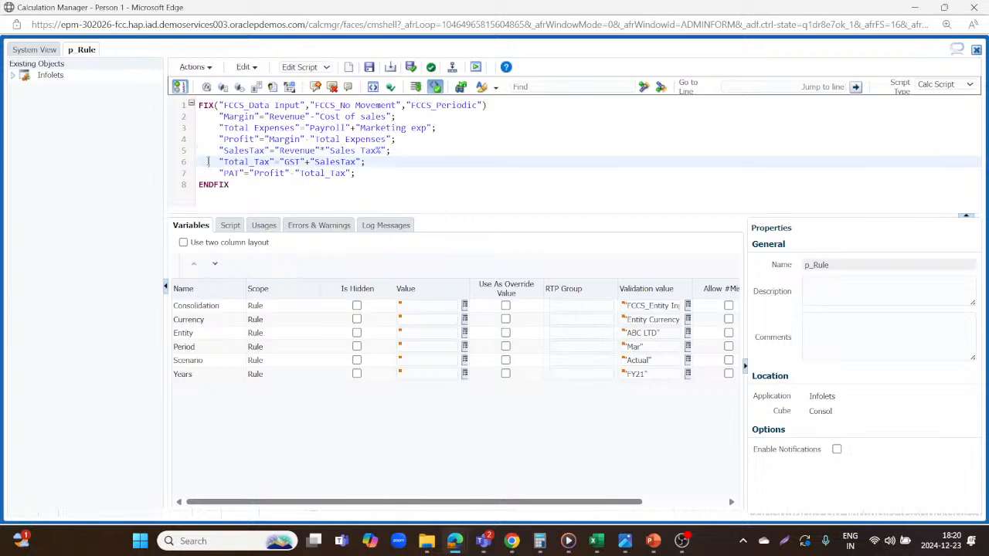
pyautogui.hotkey('alt', 'Tab')
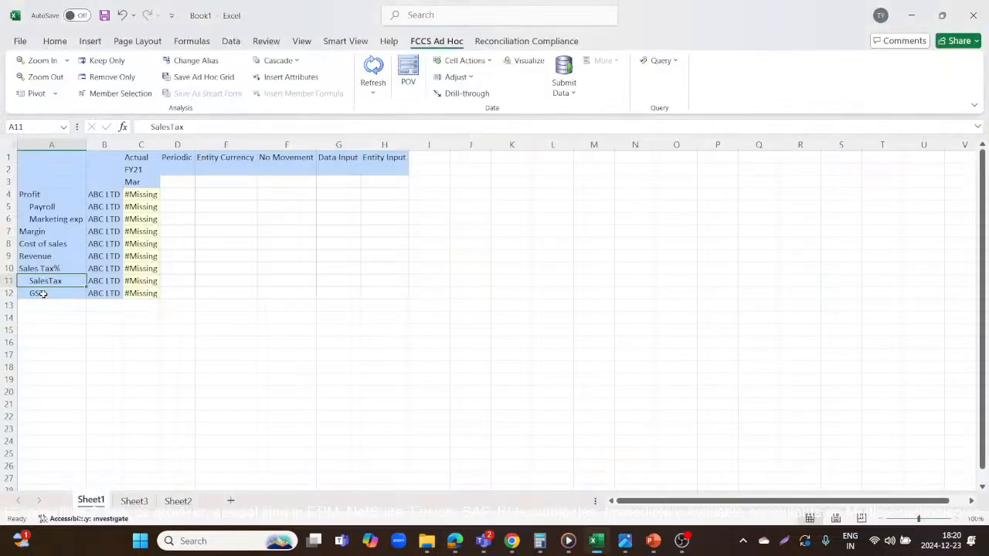
pyautogui.click(50, 290)
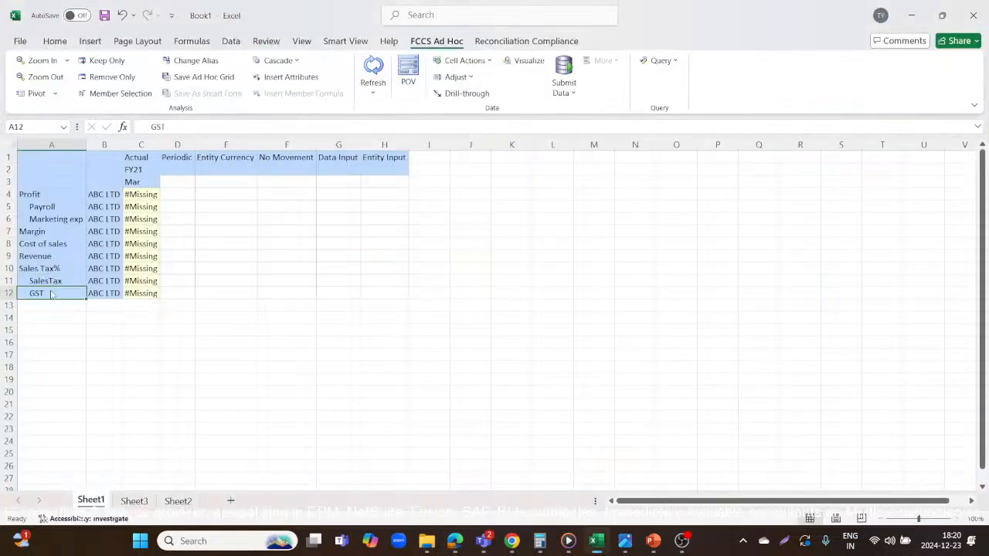
pyautogui.hotkey('alt', 'Tab')
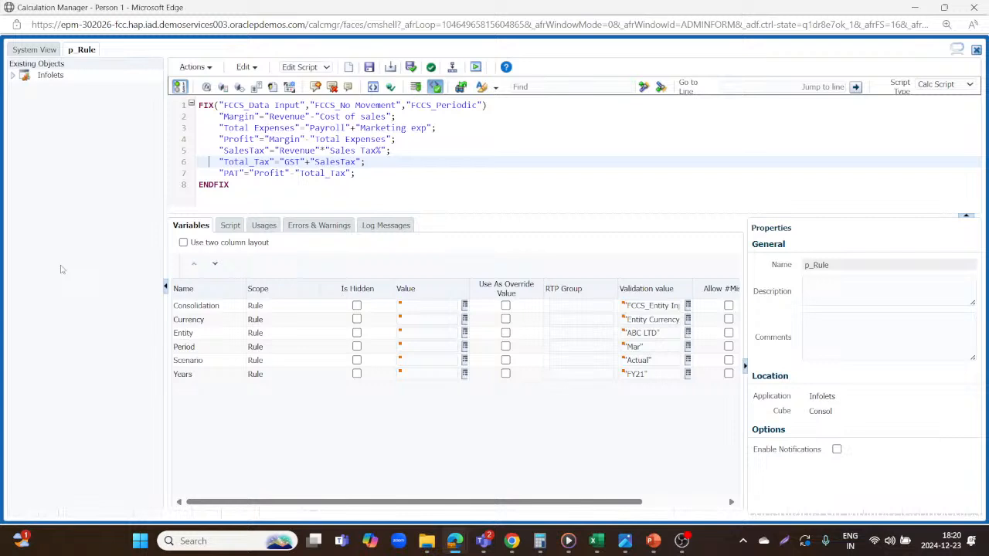
# Review p_Rule's PAT formula together with its Profit and Total_Tax lines, and return to the Excel grid.
pyautogui.click(209, 173)
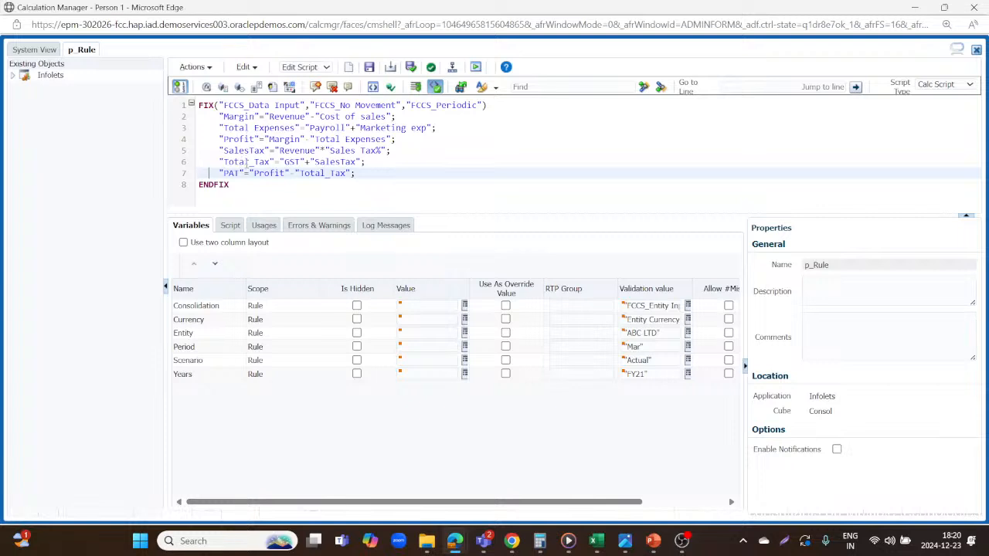
pyautogui.click(208, 140)
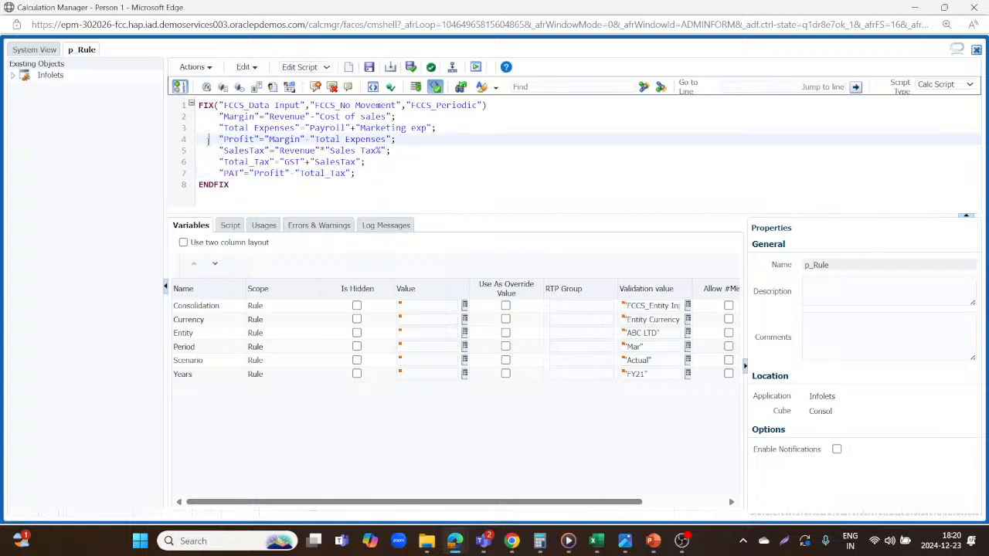
pyautogui.click(208, 162)
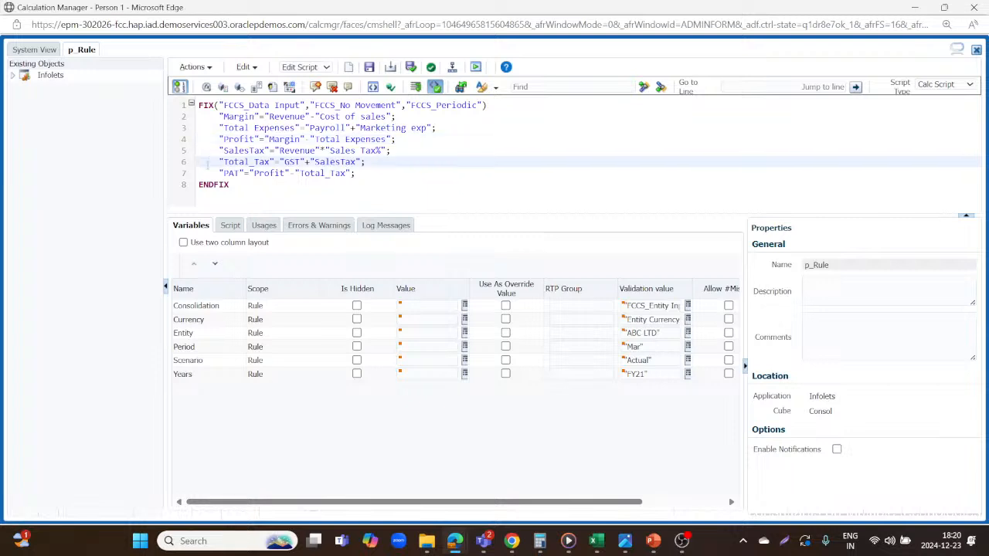
pyautogui.click(209, 173)
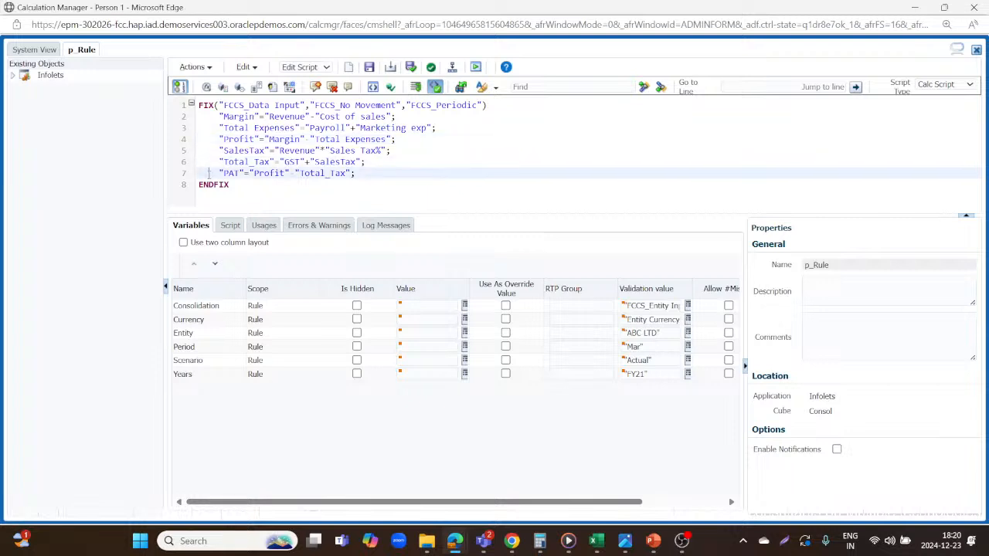
pyautogui.hotkey('alt', 'Tab')
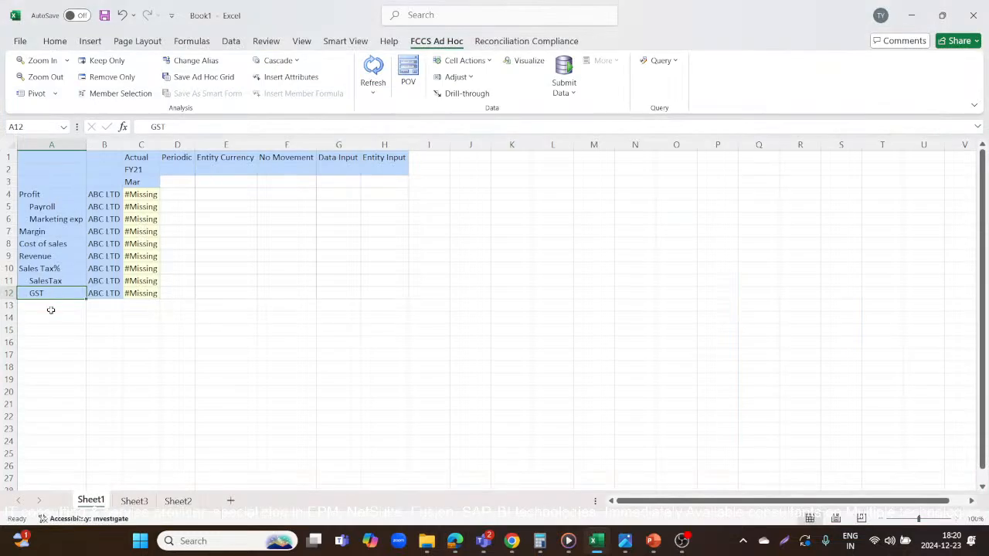
# Switch to Calculation Manager, validate and save p_Rule, and deploy it.
pyautogui.hotkey('alt', 'Tab')
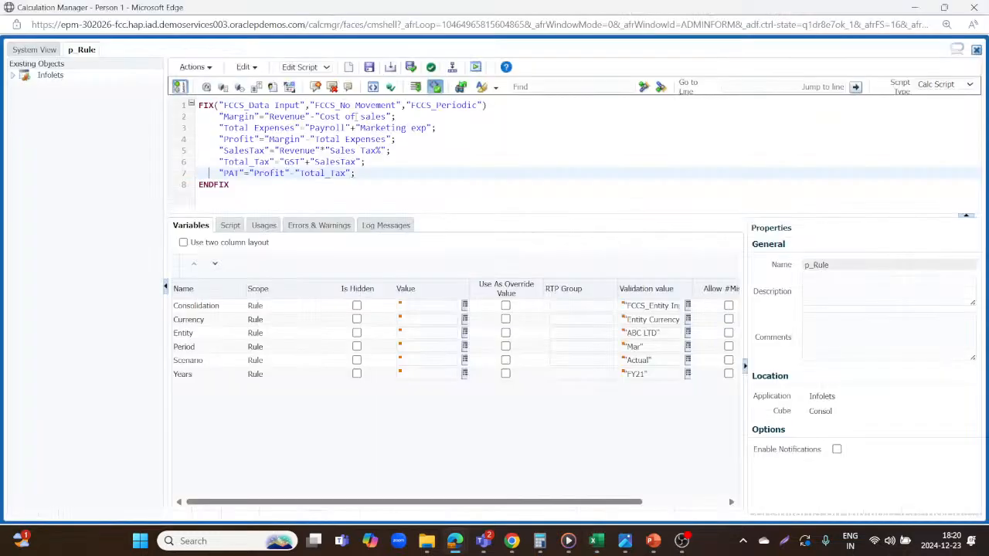
pyautogui.click(410, 68)
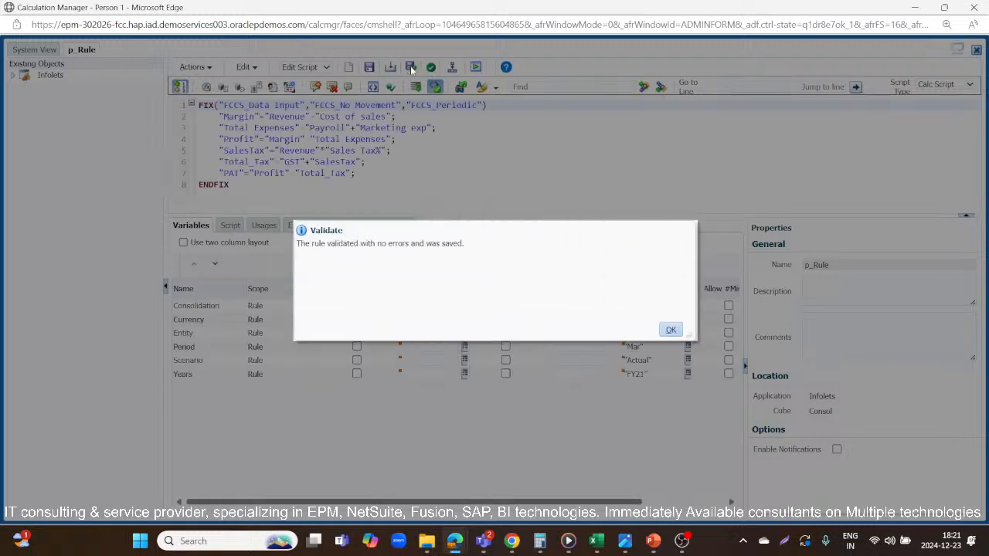
pyautogui.click(670, 330)
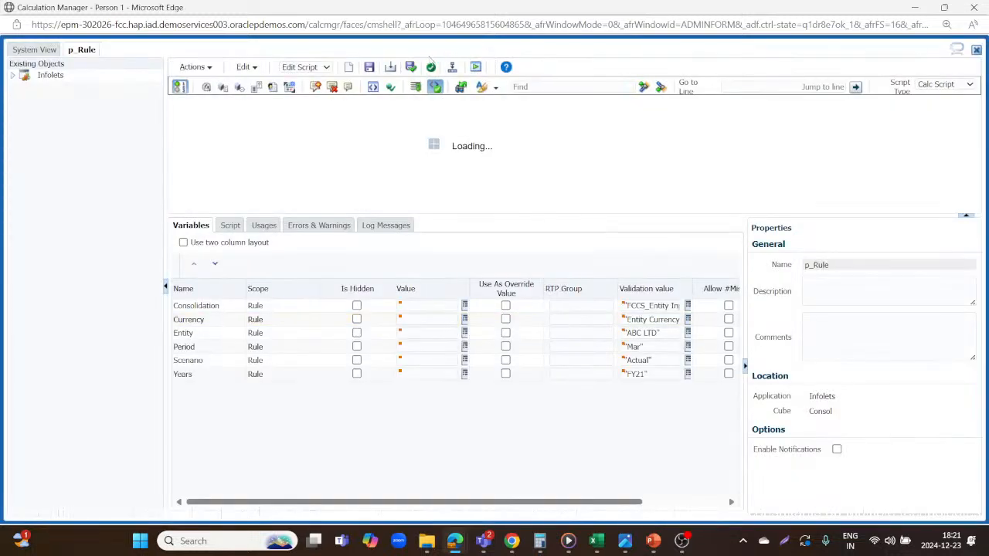
pyautogui.click(453, 69)
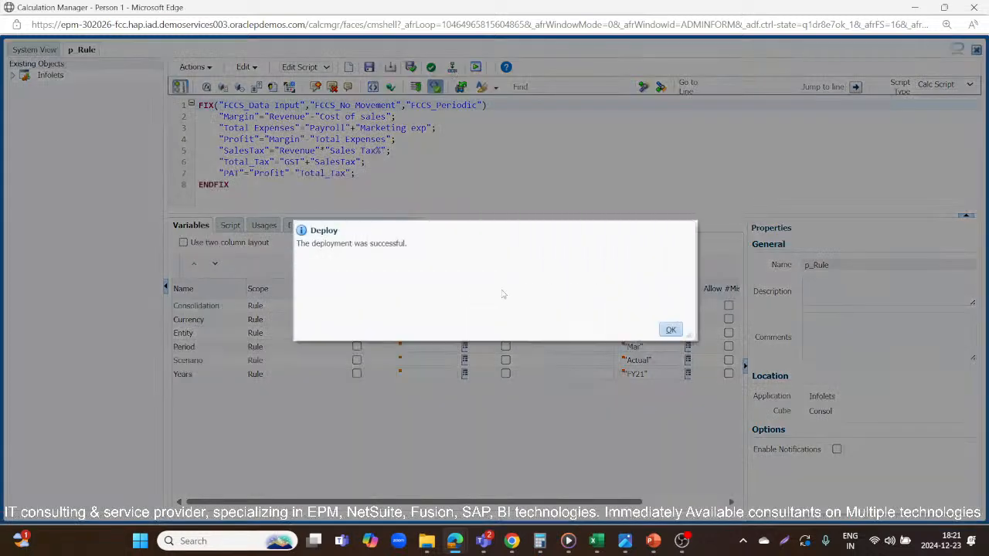
pyautogui.click(669, 330)
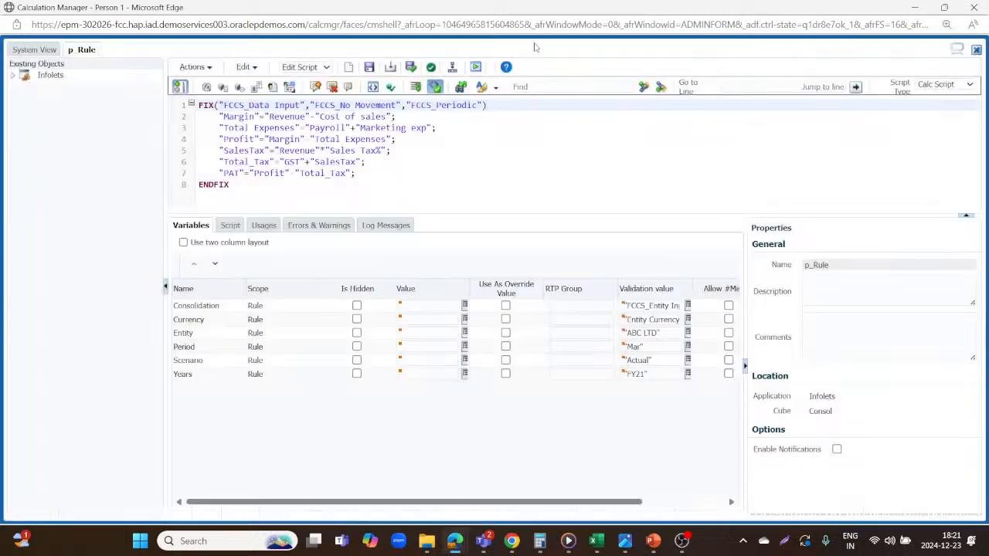
# Launch p_Rule and open its runtime prompt values.
pyautogui.click(475, 68)
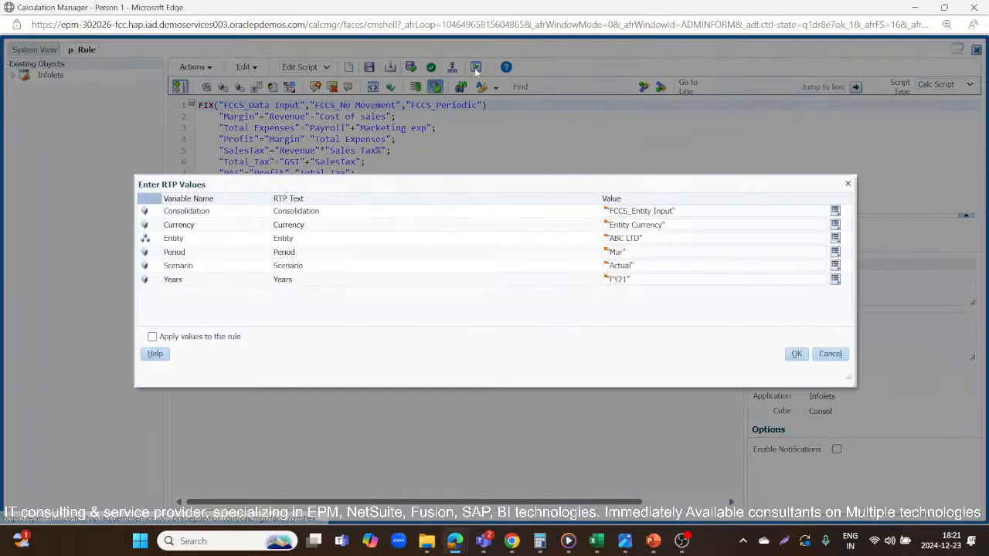
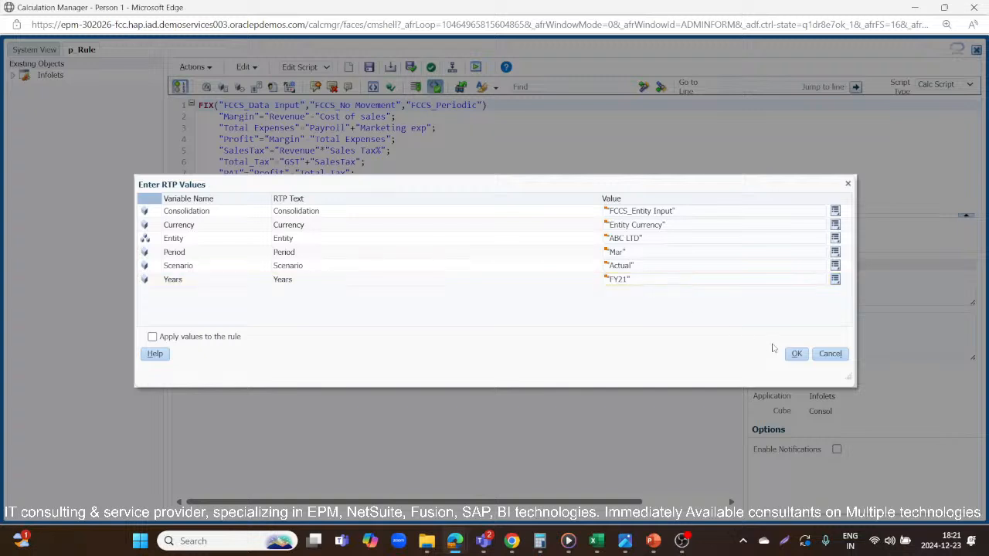
# Run p_Rule for ABC LTD, Mar, Actual and FY21 with the prefilled prompt values, and switch to the Excel ad hoc grid.
pyautogui.click(796, 356)
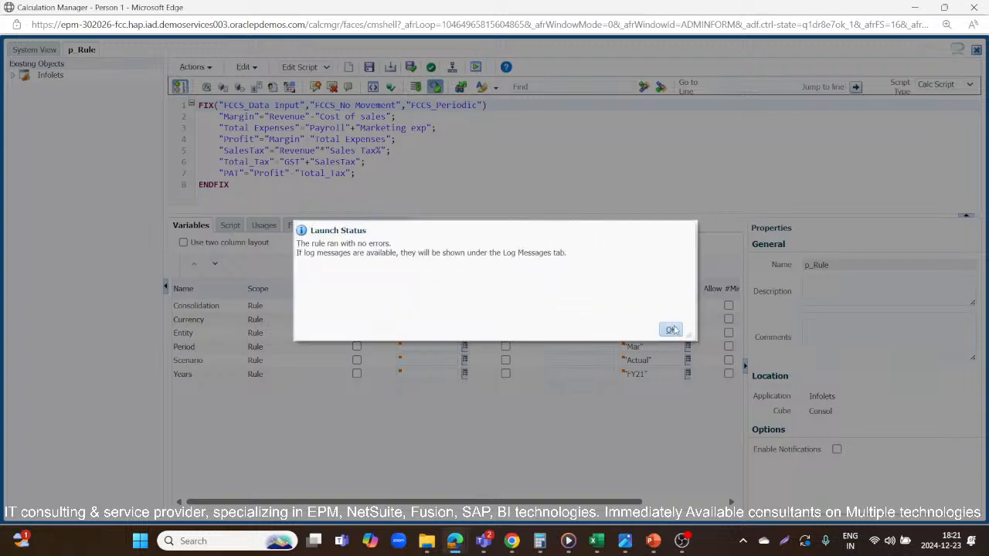
pyautogui.hotkey('alt', 'Tab')
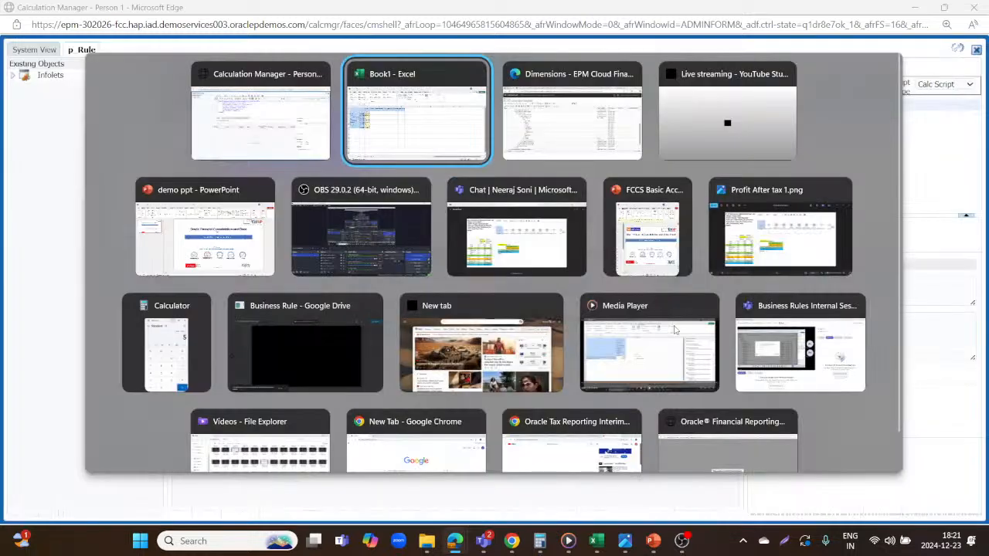
pyautogui.click(445, 346)
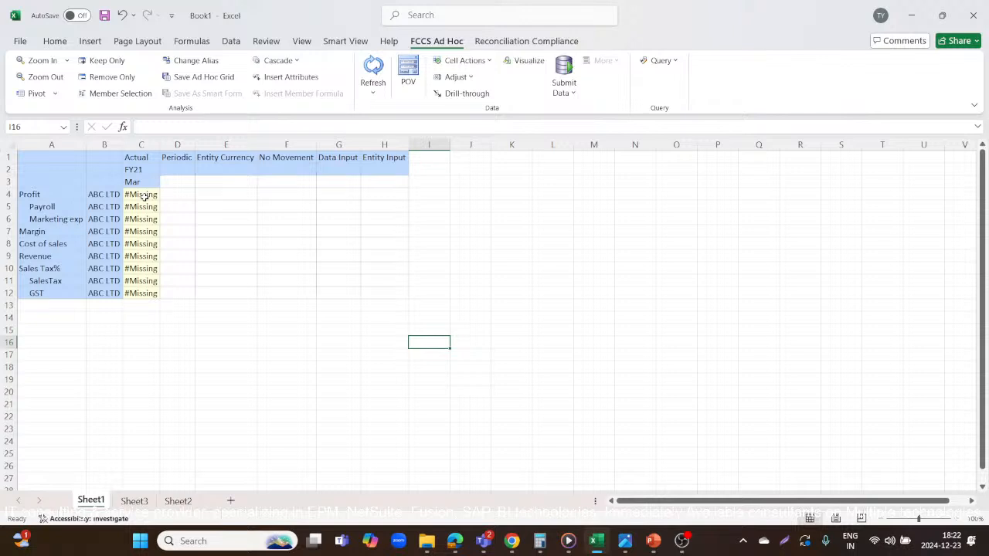
# Enter 1000 for Revenue and 200 for Cost of sales in the ABC LTD grid, and refresh it.
pyautogui.click(140, 254)
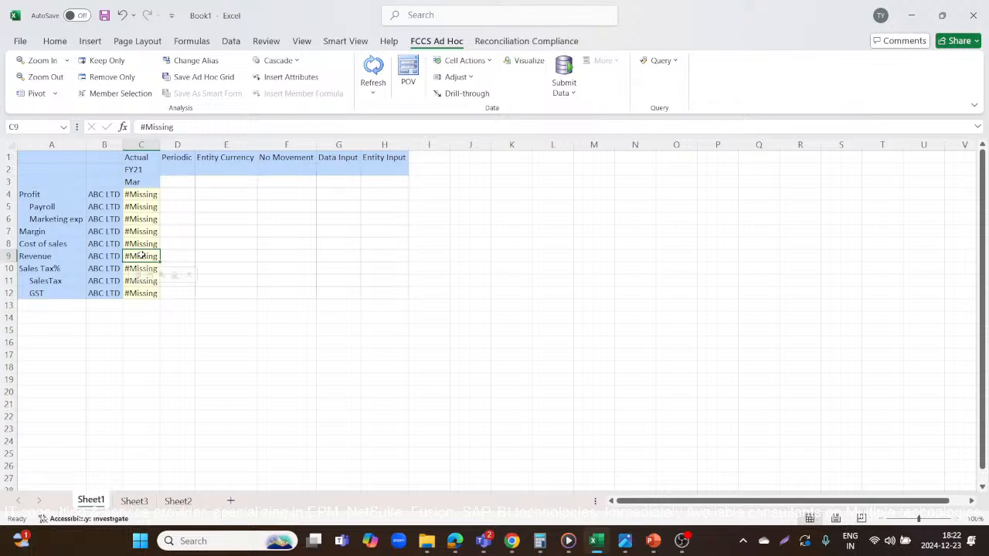
pyautogui.write('1000')
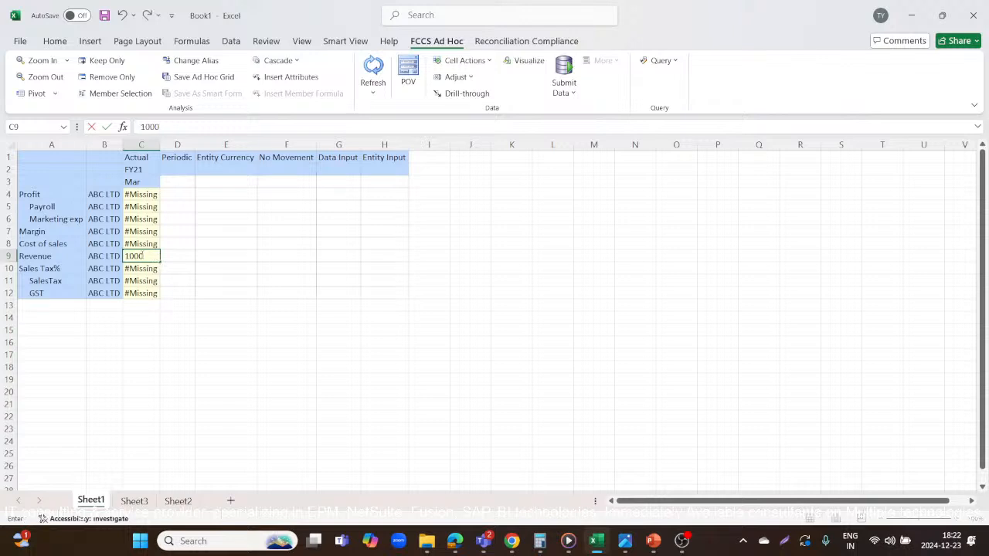
pyautogui.press('Return')
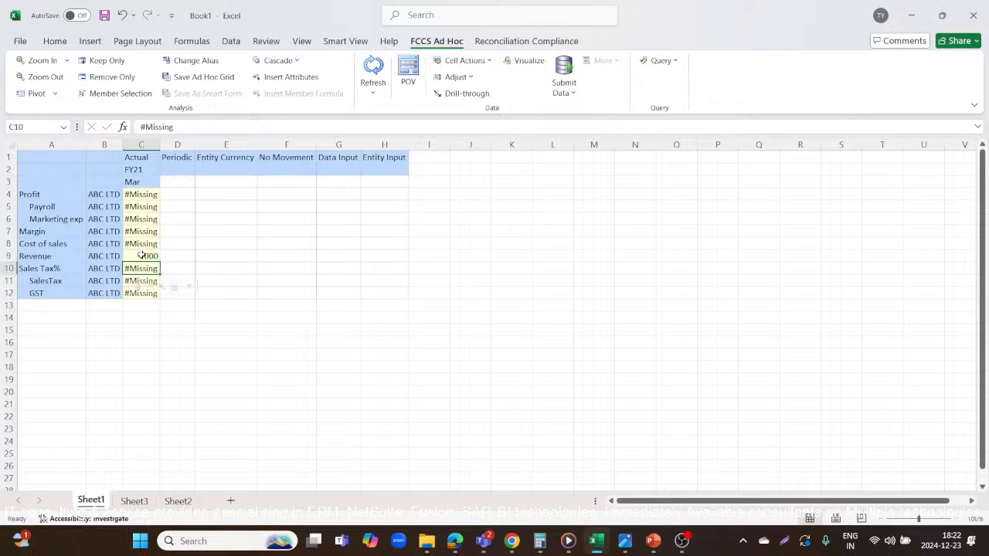
pyautogui.press('Up')
pyautogui.press('Up')
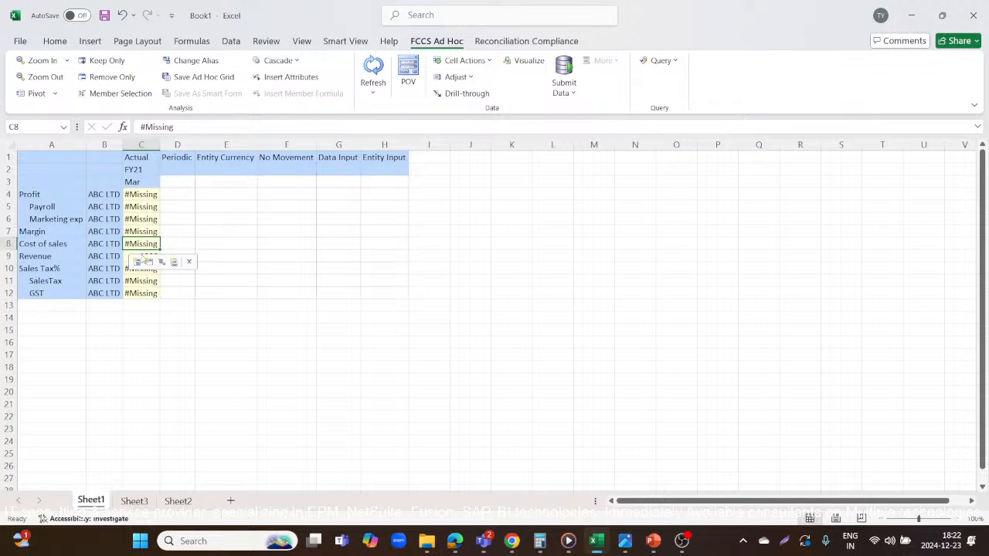
pyautogui.write('200')
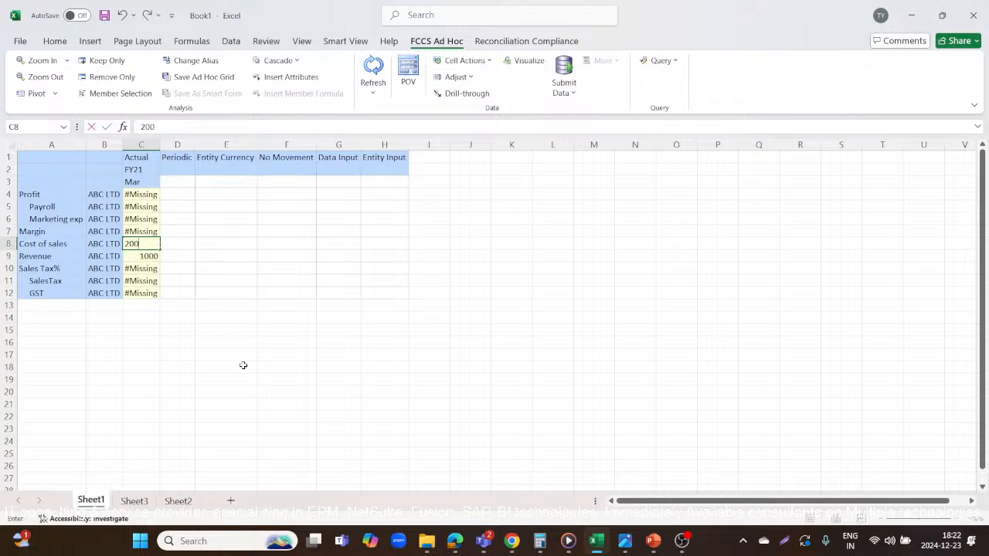
pyautogui.click(245, 367)
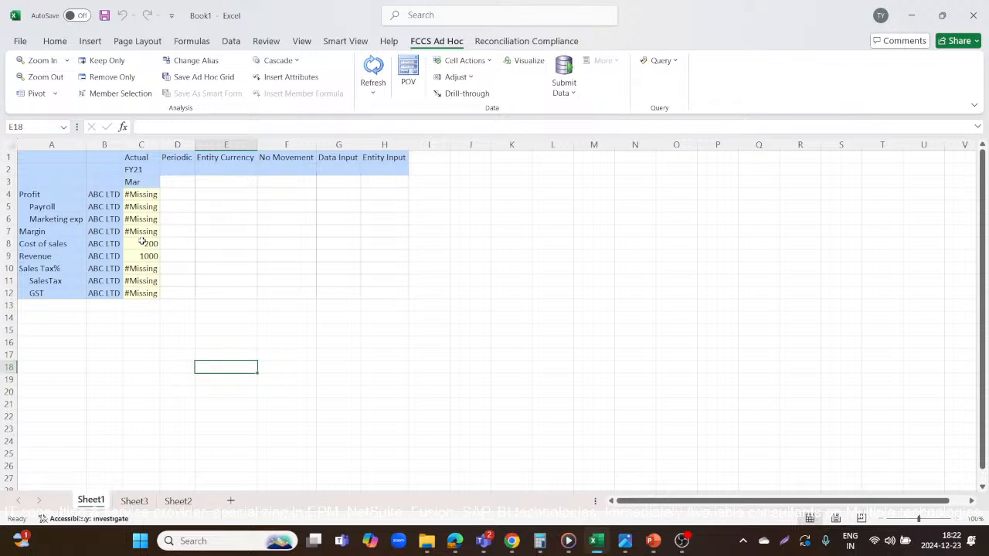
pyautogui.click(373, 71)
# Enter 100 for both Marketing exp and Payroll, and check the cells that feed Margin and Profit.
pyautogui.click(141, 220)
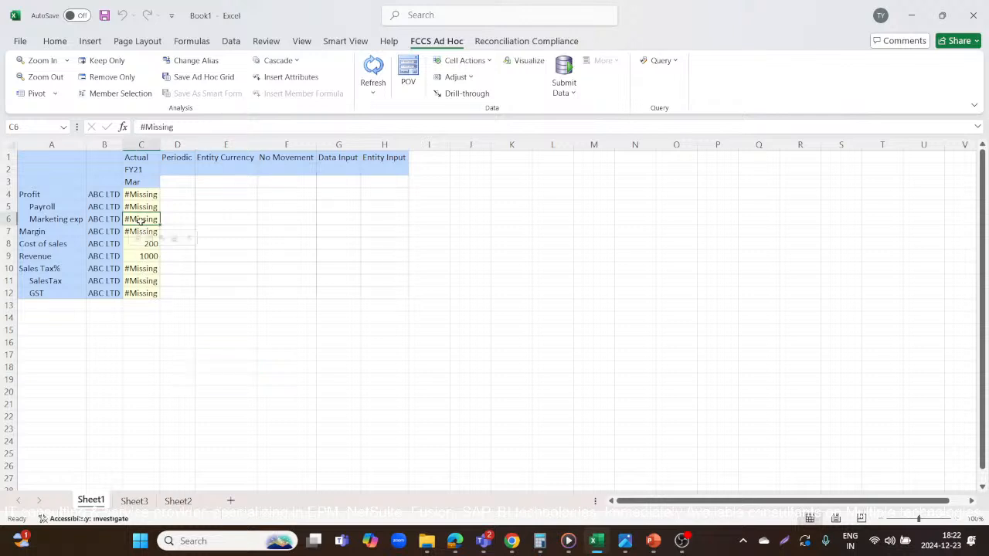
pyautogui.write('100')
pyautogui.press('Up')
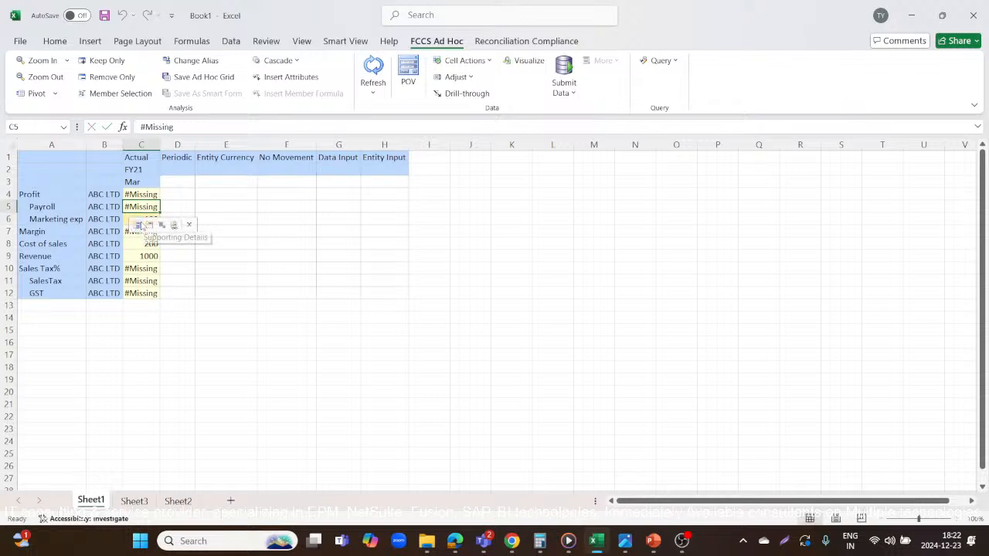
pyautogui.write('100')
pyautogui.press('Up')
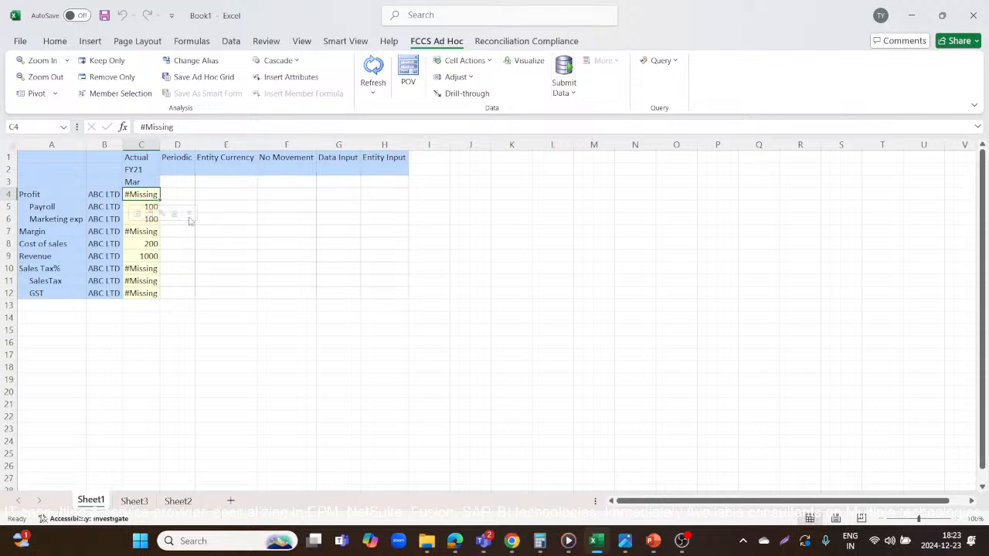
pyautogui.click(197, 340)
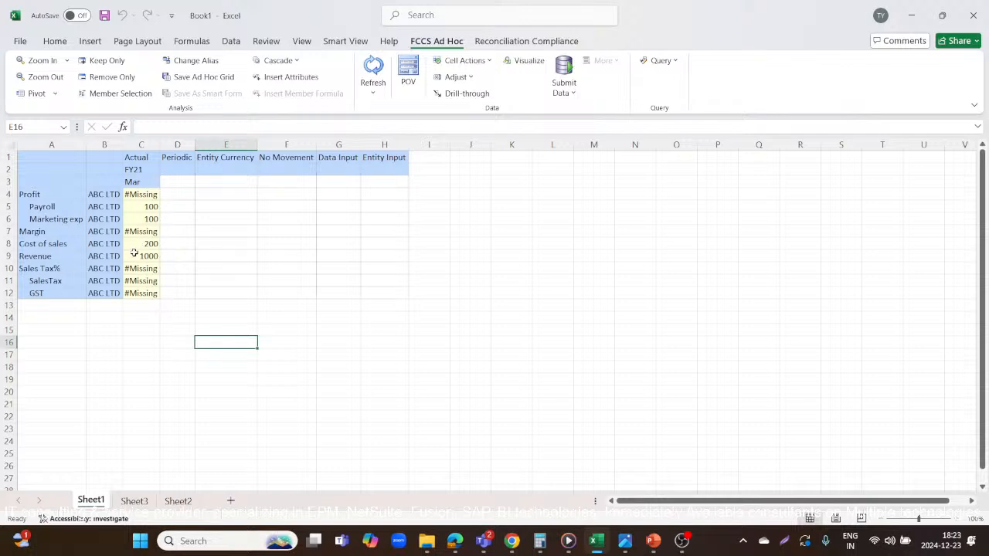
pyautogui.click(136, 254)
pyautogui.click(133, 243)
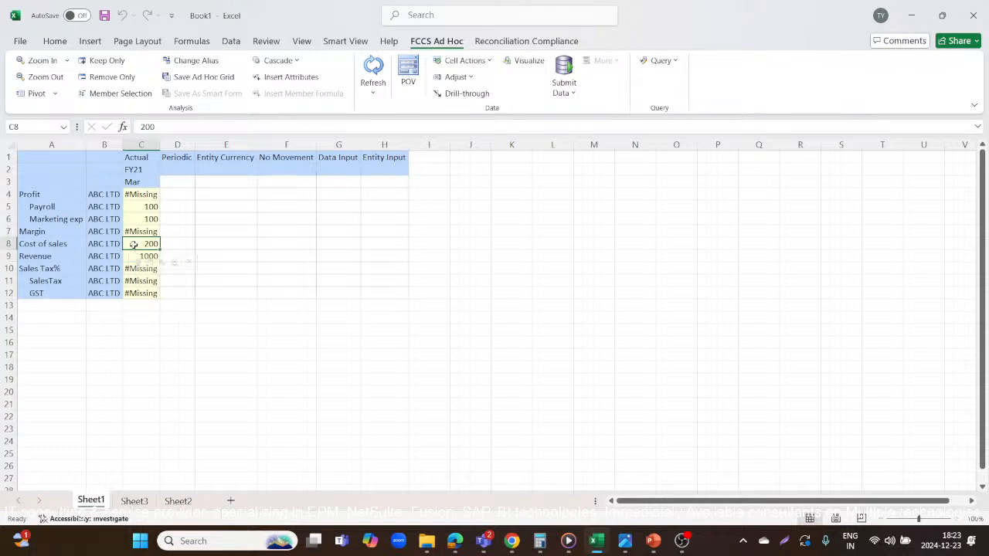
pyautogui.click(133, 231)
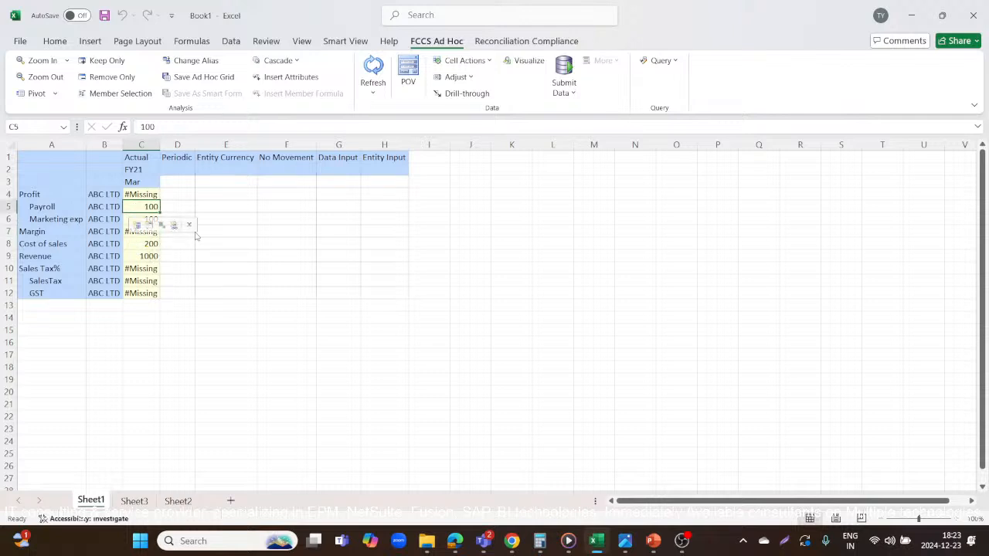
pyautogui.click(228, 278)
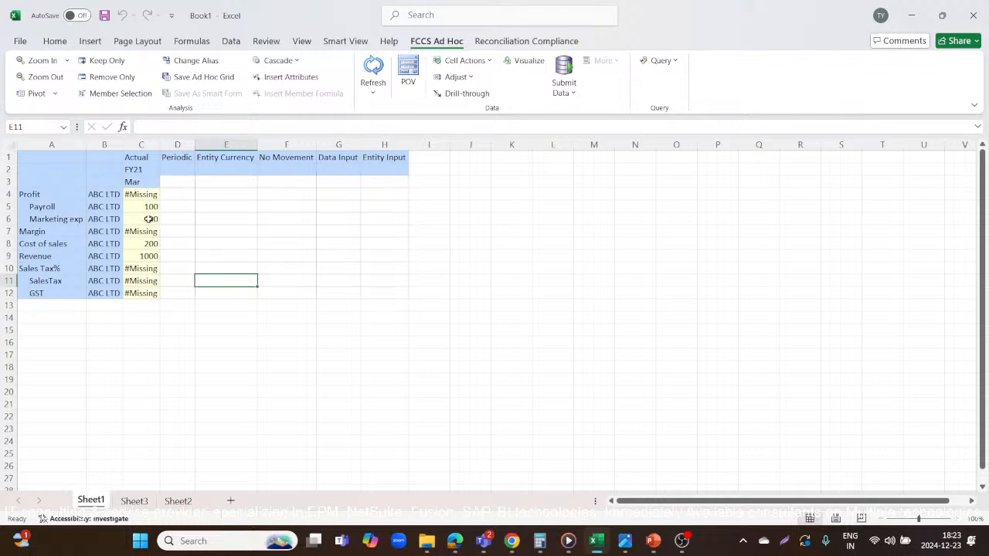
pyautogui.click(126, 194)
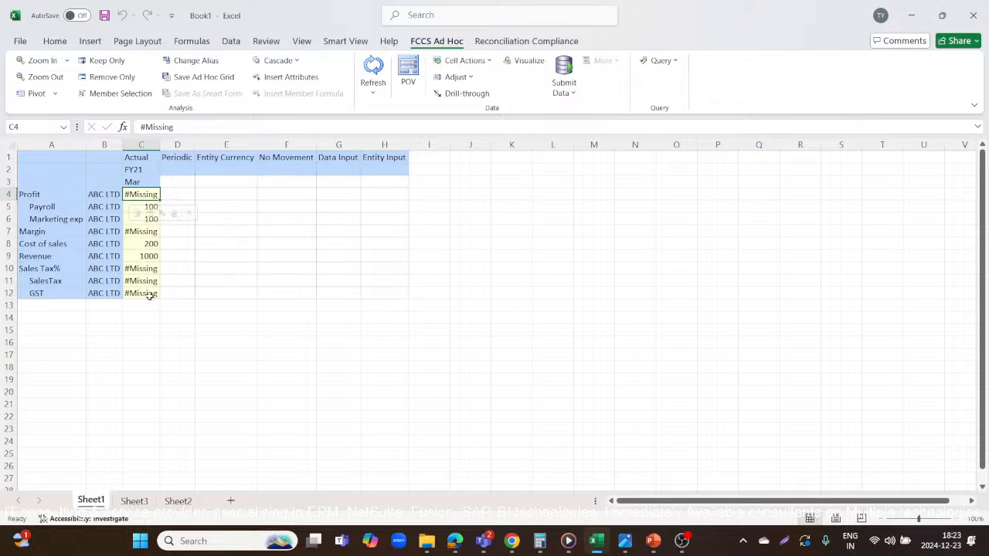
# Enter 0.05 for Sales Tax% and 100 for GST, and submit the grid data.
pyautogui.click(140, 268)
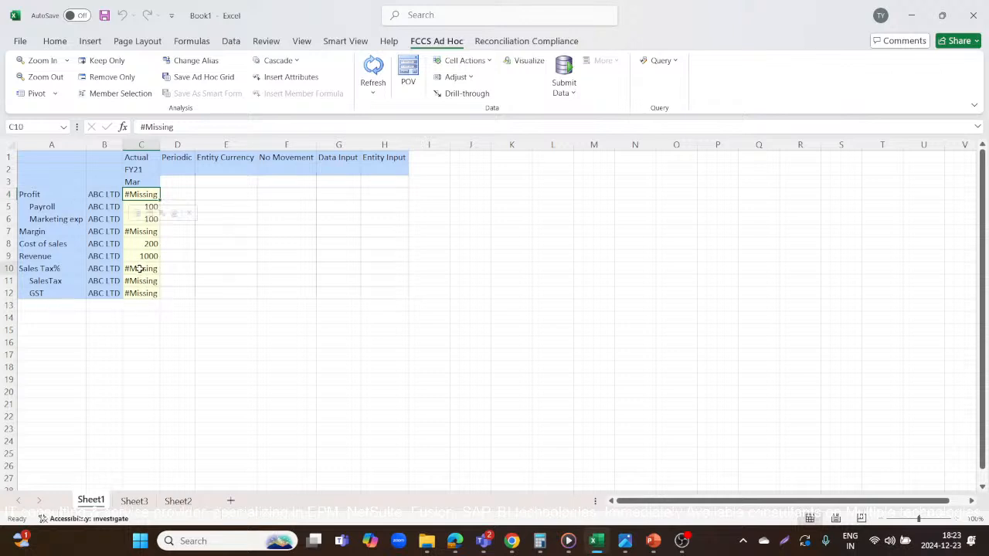
pyautogui.write('0.05')
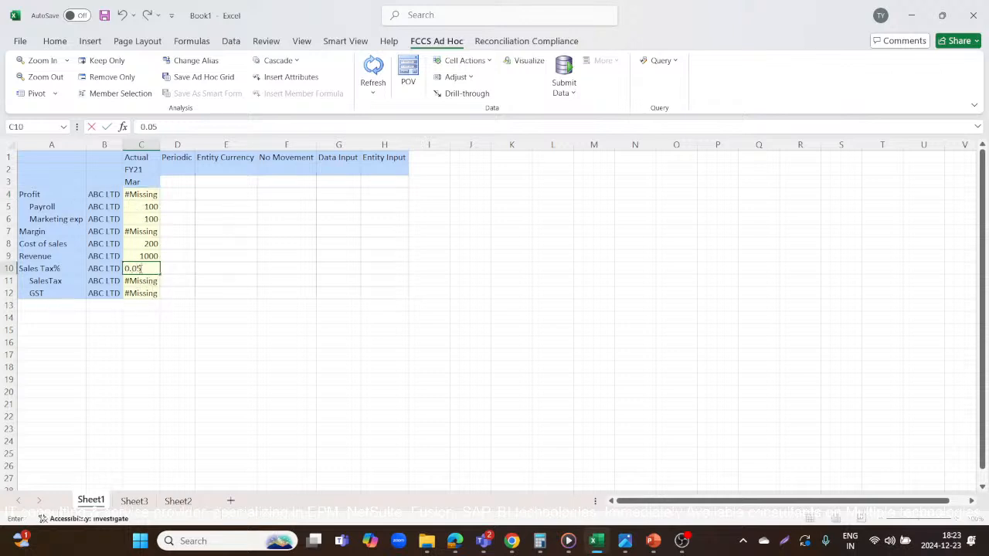
pyautogui.press('Return')
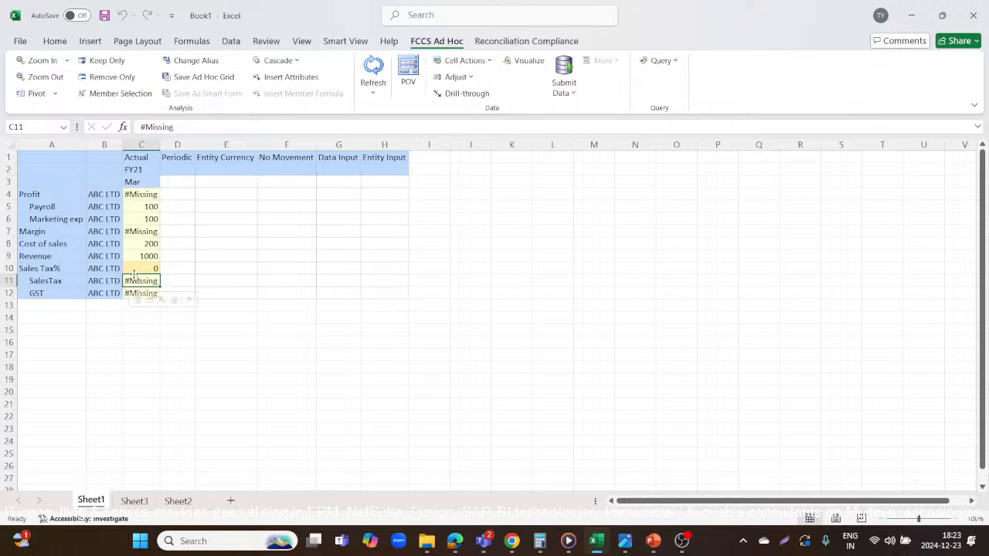
pyautogui.click(155, 319)
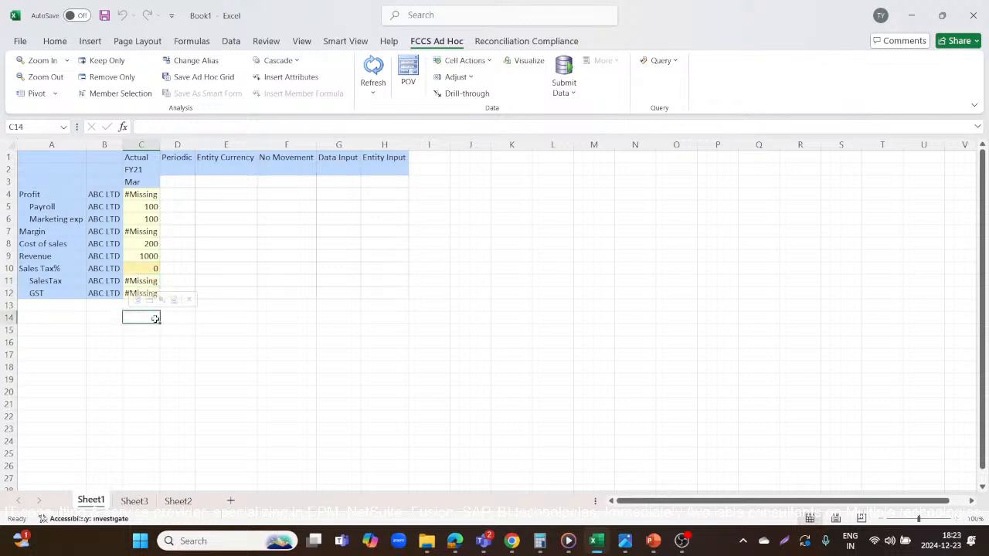
pyautogui.click(144, 295)
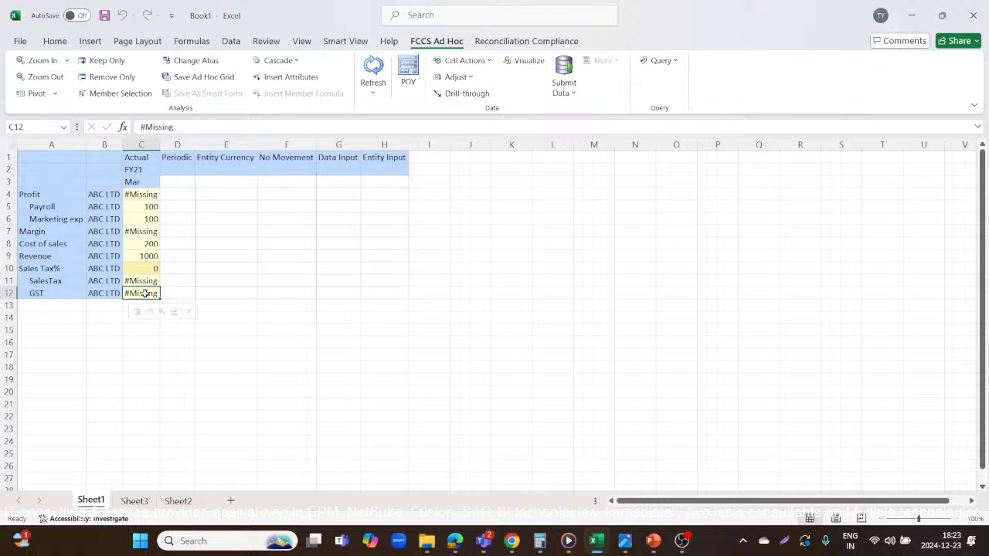
pyautogui.write('100')
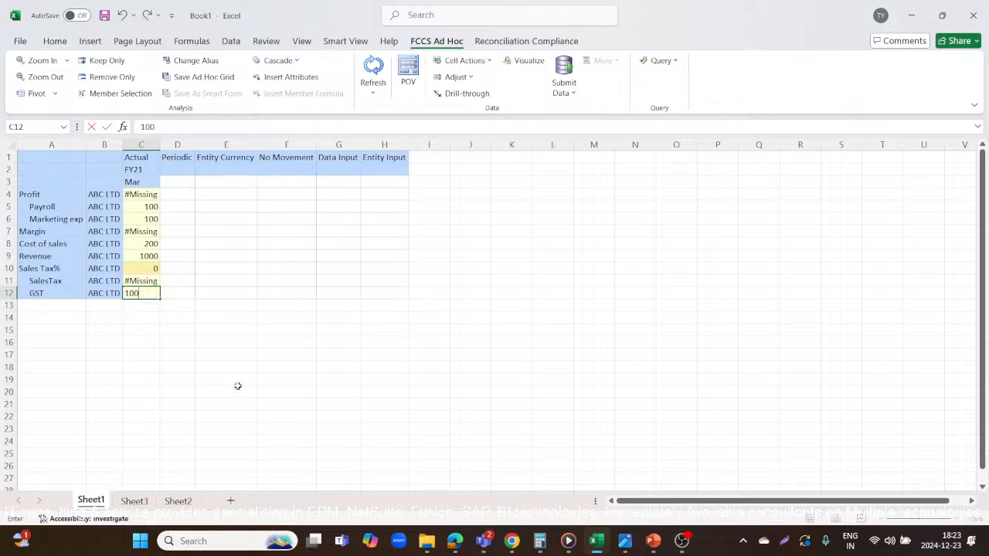
pyautogui.click(238, 385)
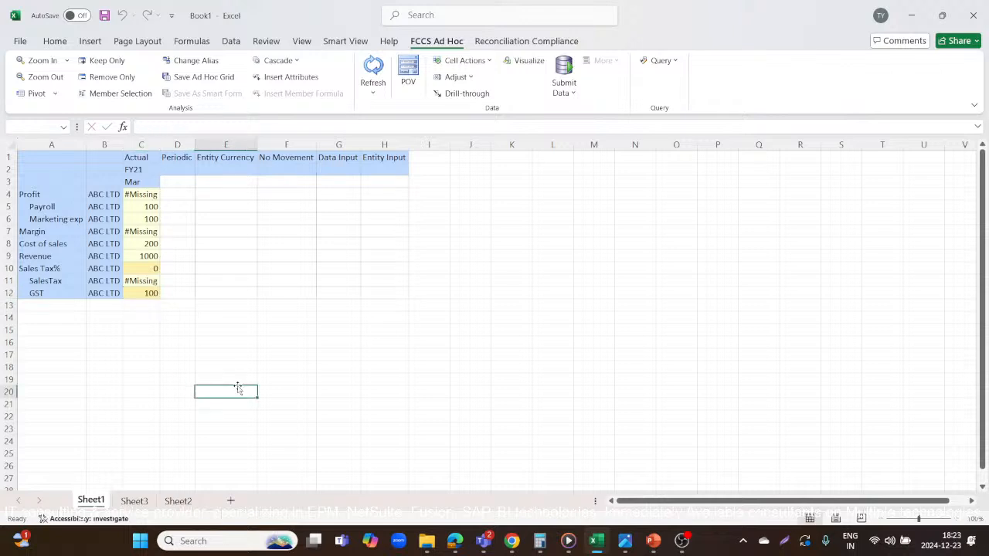
pyautogui.click(565, 75)
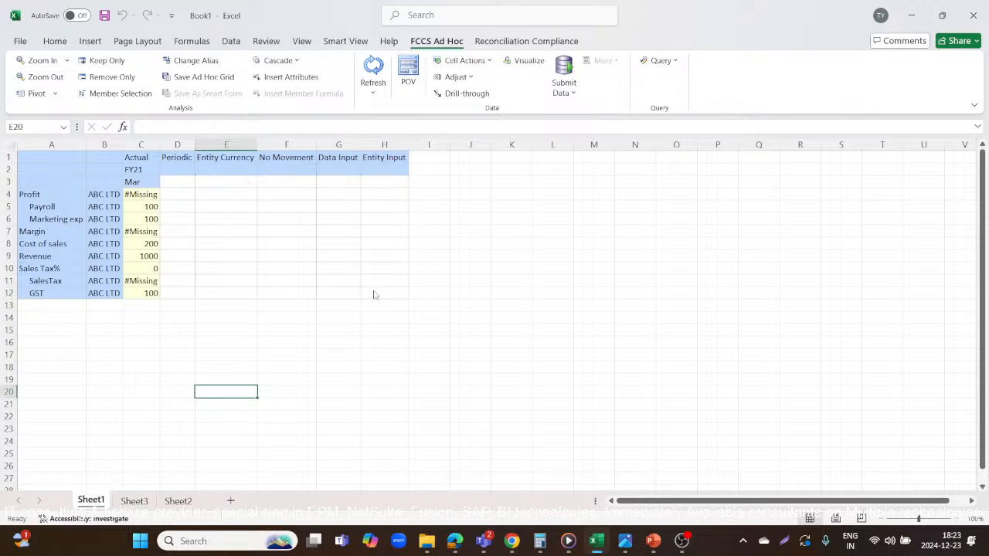
# Switch to Calculation Manager and launch p_Rule again with the prefilled prompt values for ABC LTD, Mar, Actual and FY21.
pyautogui.hotkey('alt', 'Tab')
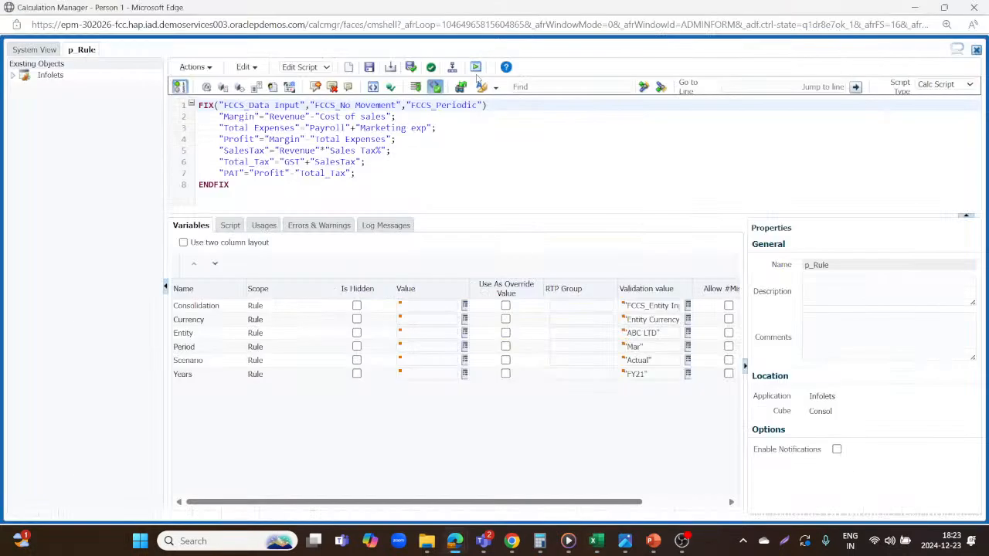
pyautogui.click(476, 67)
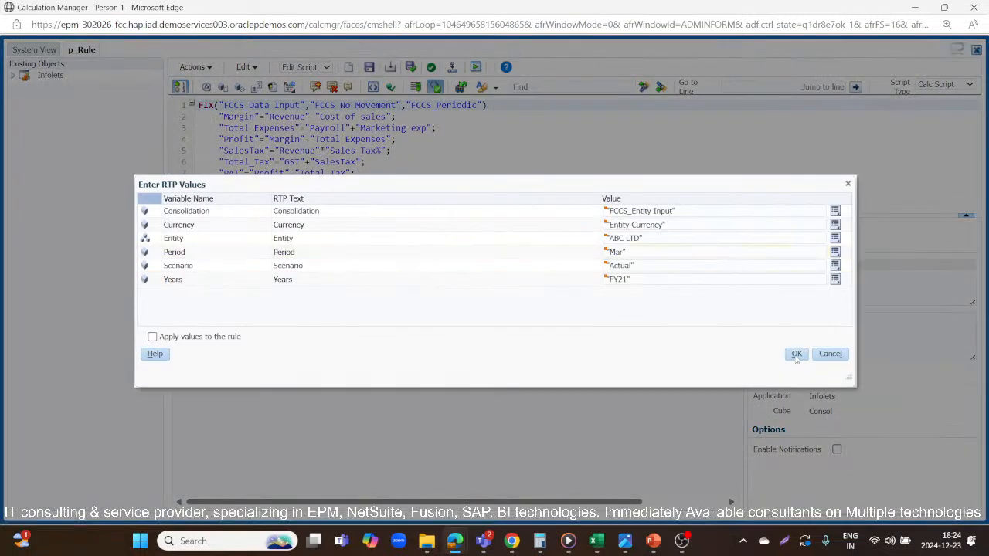
pyautogui.click(796, 354)
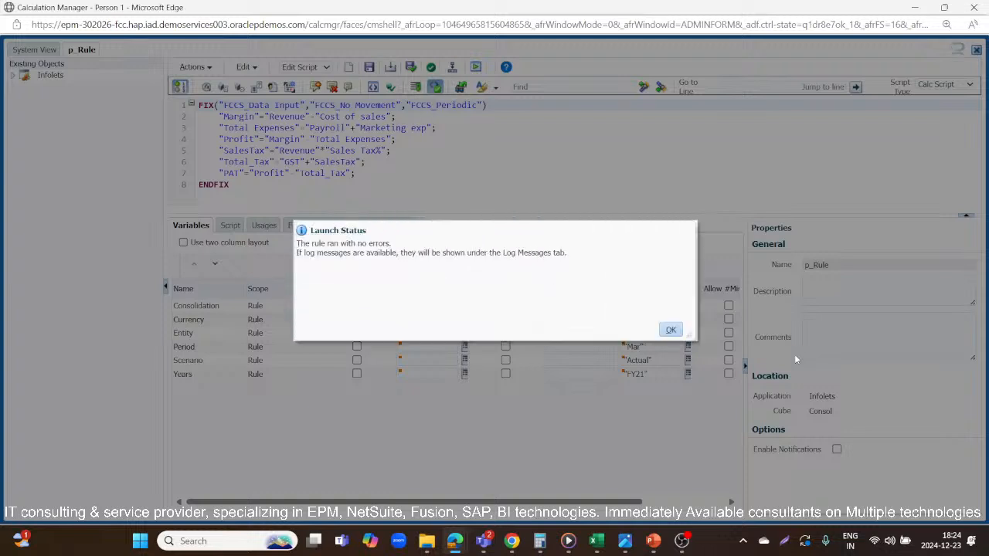
pyautogui.click(671, 330)
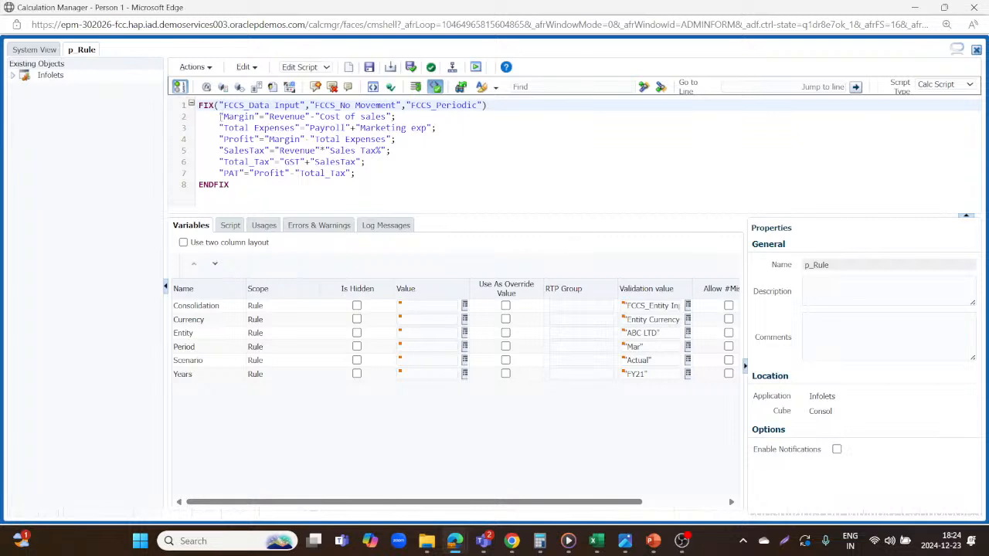
# Compare p_Rule's Margin formula with the Margin, Revenue and Cost of sales cells in Excel, and refresh the grid.
pyautogui.click(210, 116)
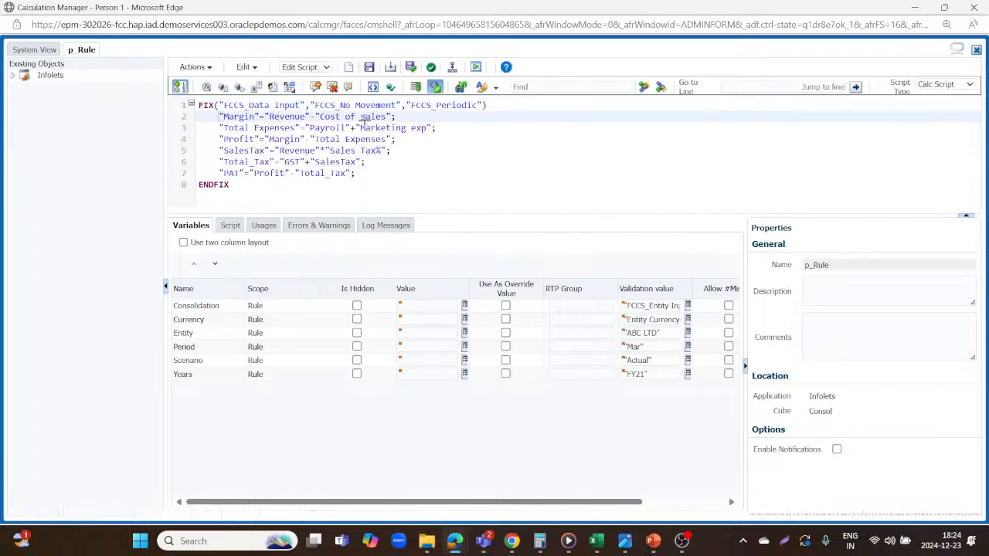
pyautogui.hotkey('alt', 'Tab')
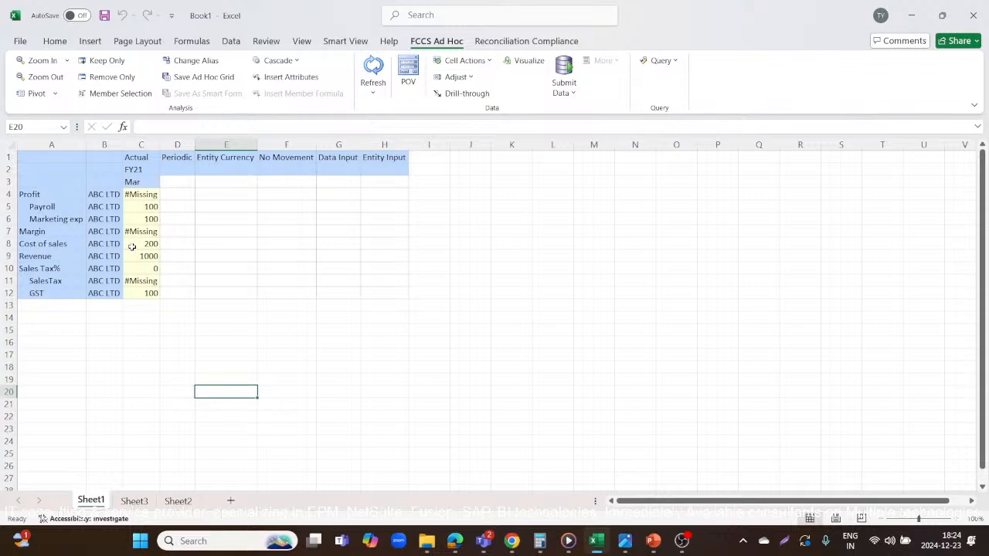
pyautogui.click(44, 235)
pyautogui.click(143, 233)
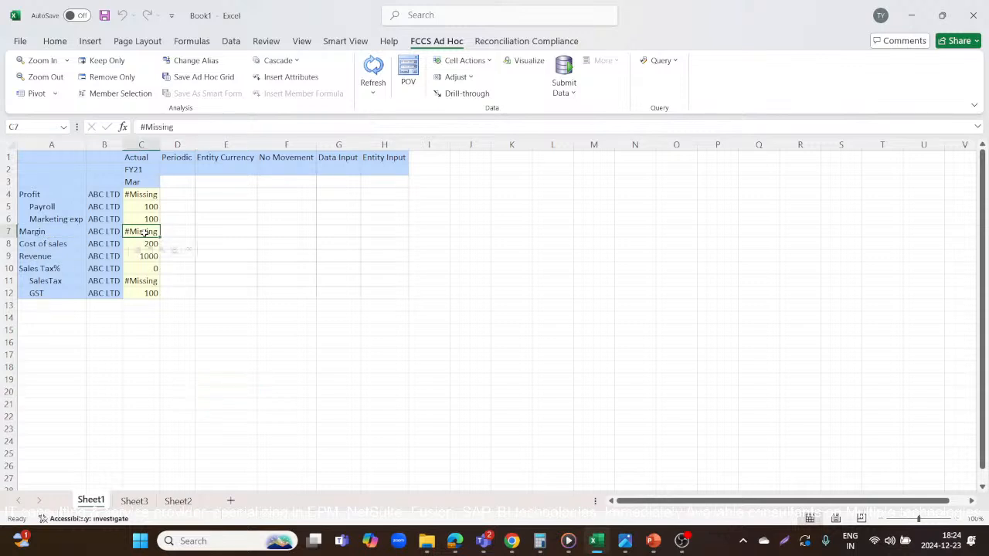
pyautogui.click(182, 365)
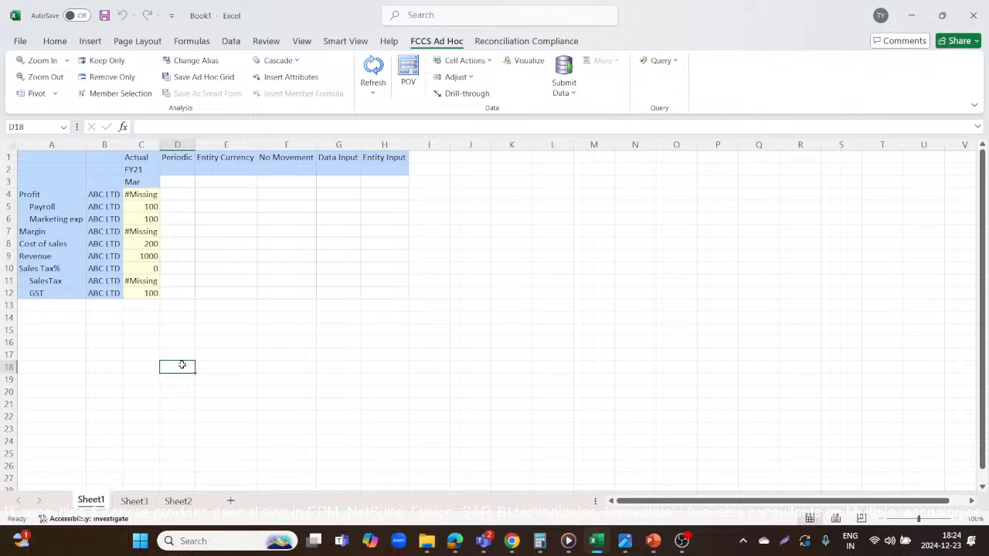
pyautogui.click(151, 255)
pyautogui.click(147, 245)
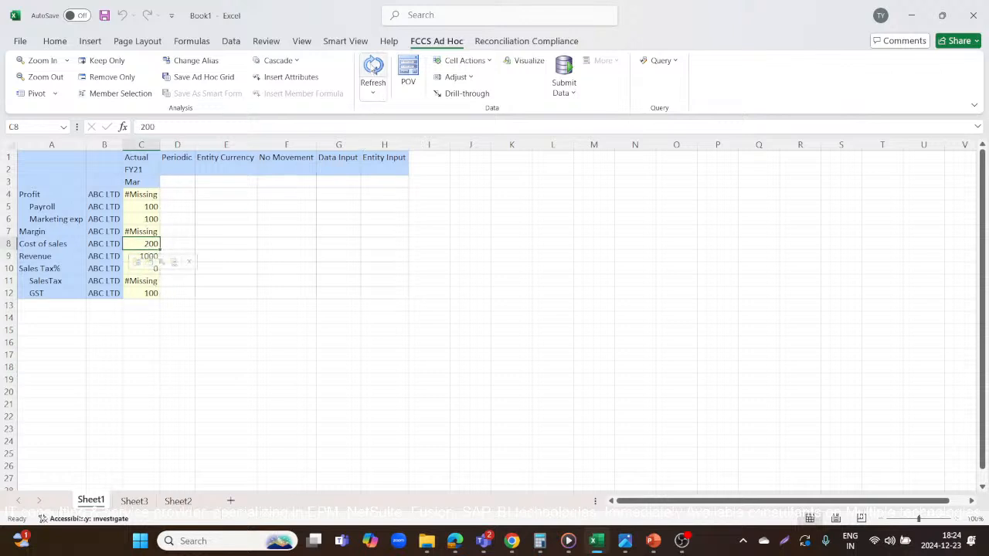
pyautogui.click(373, 69)
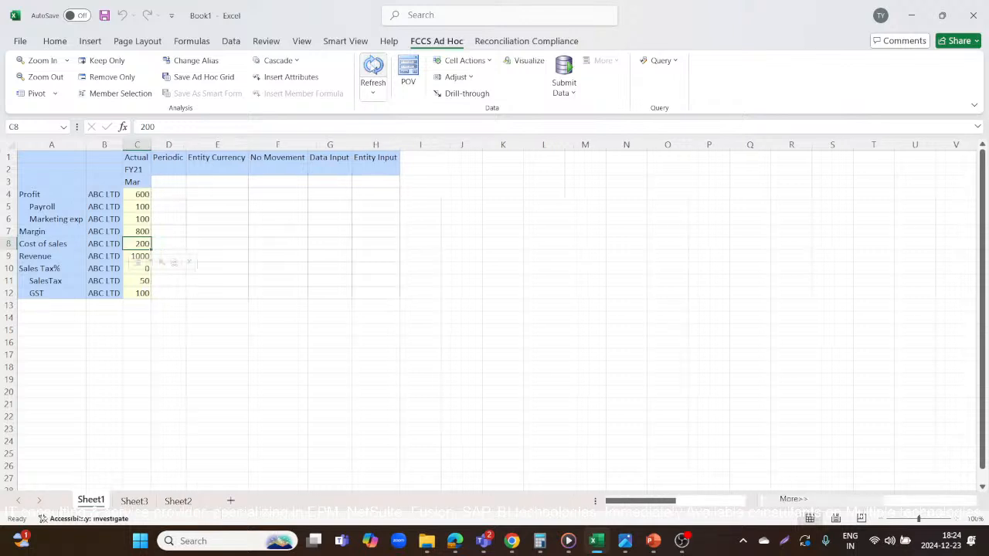
# Fill the Margin value in C7 and the Margin label in A7 with yellow.
pyautogui.click(137, 232)
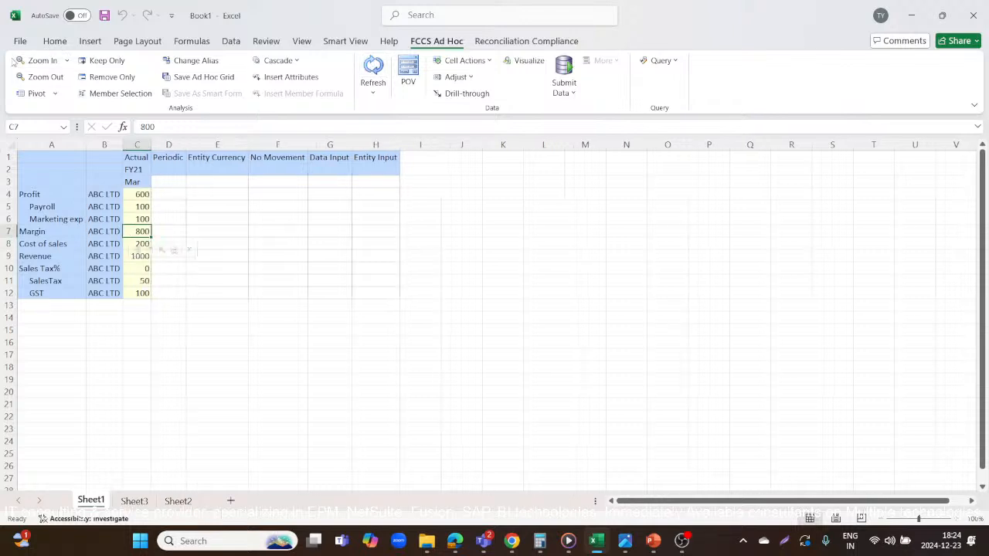
pyautogui.click(55, 42)
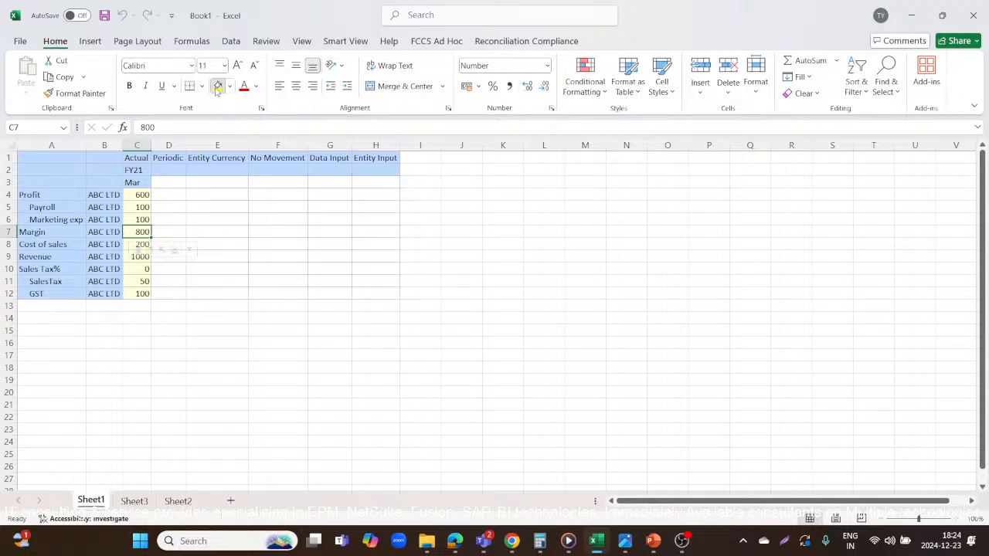
pyautogui.click(218, 86)
pyautogui.click(193, 307)
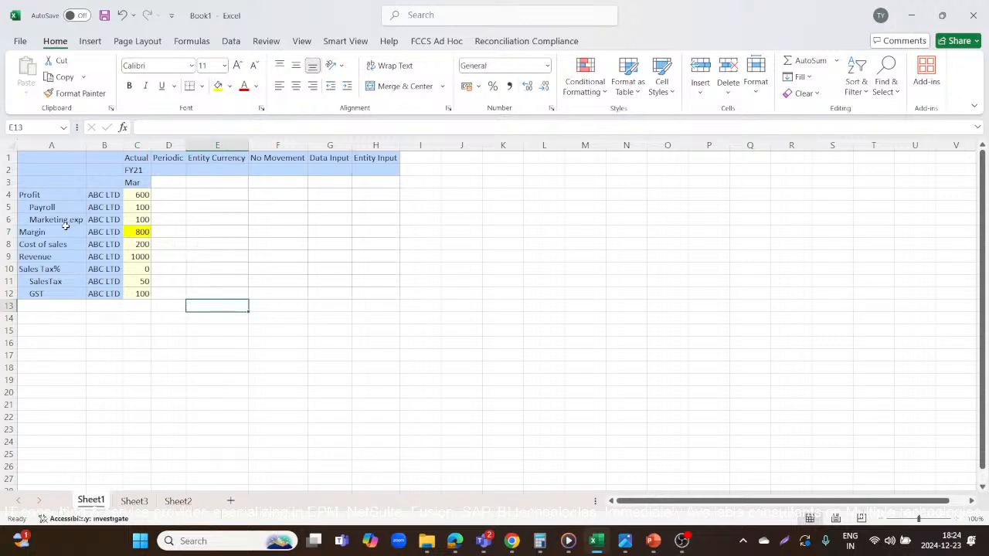
pyautogui.click(62, 230)
pyautogui.click(218, 86)
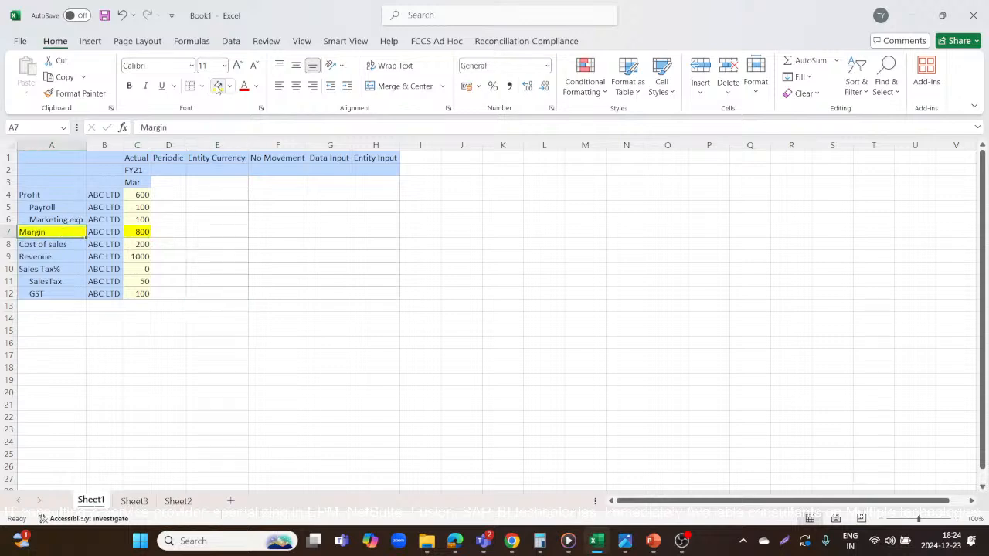
# Compare p_Rule's Total Expenses formula in Calculation Manager with the Payroll and Marketing exp rows in Excel.
pyautogui.hotkey('alt', 'Tab')
pyautogui.click(208, 127)
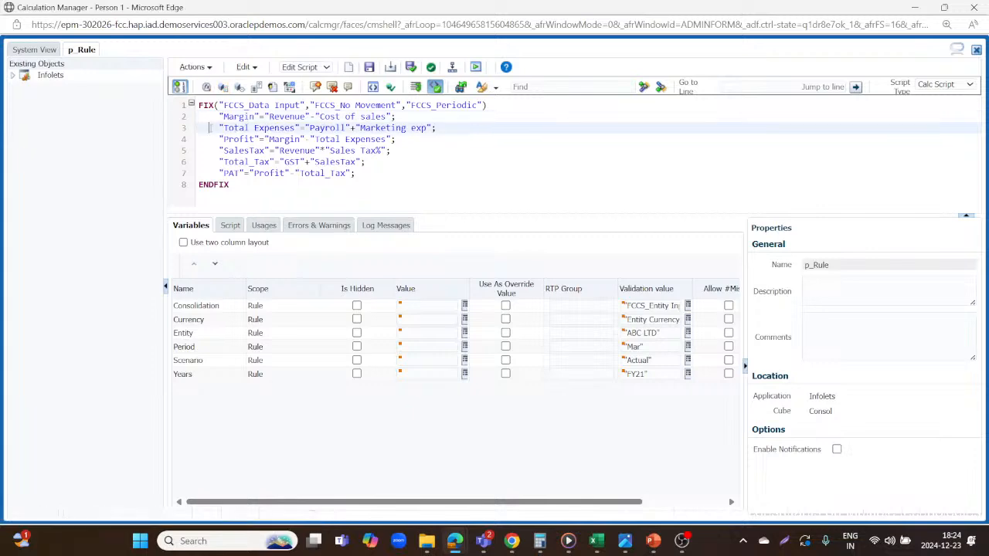
pyautogui.hotkey('alt', 'Tab')
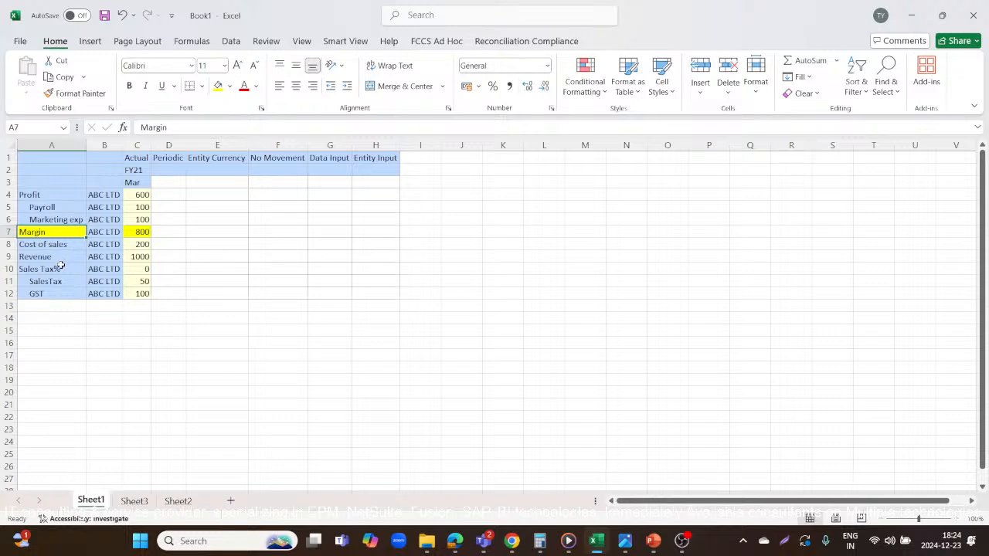
pyautogui.click(54, 209)
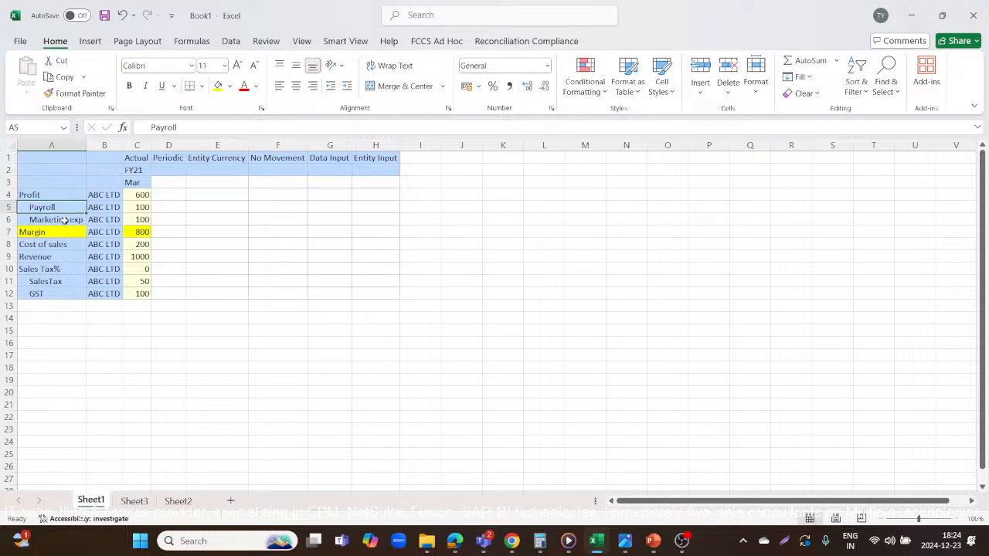
pyautogui.click(65, 221)
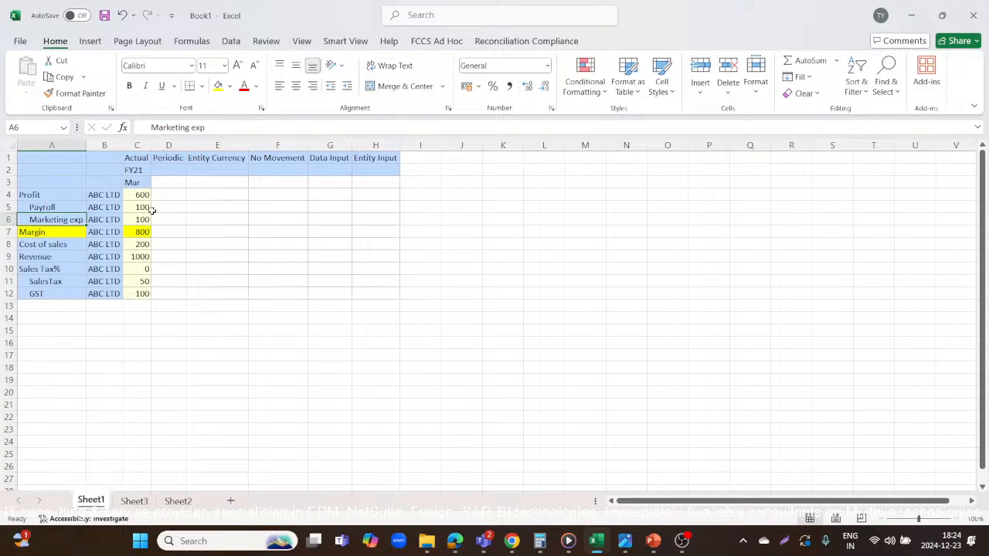
# Open the Account member selection for A13 and expand Balance Sheet through Total Balance Sheet-Traditional Approach and Total Liabilities and Equity to Total Equity's members.
pyautogui.click(50, 308)
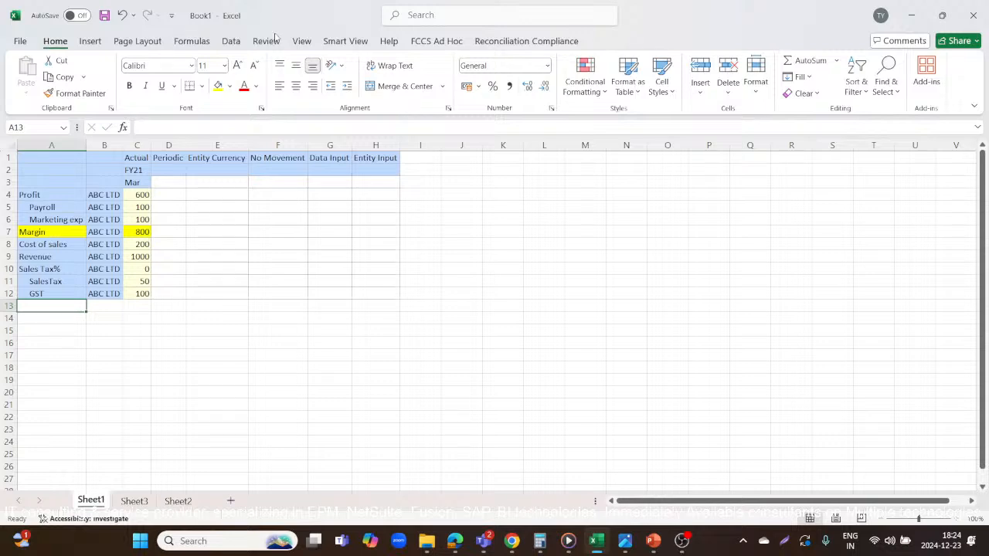
pyautogui.click(347, 43)
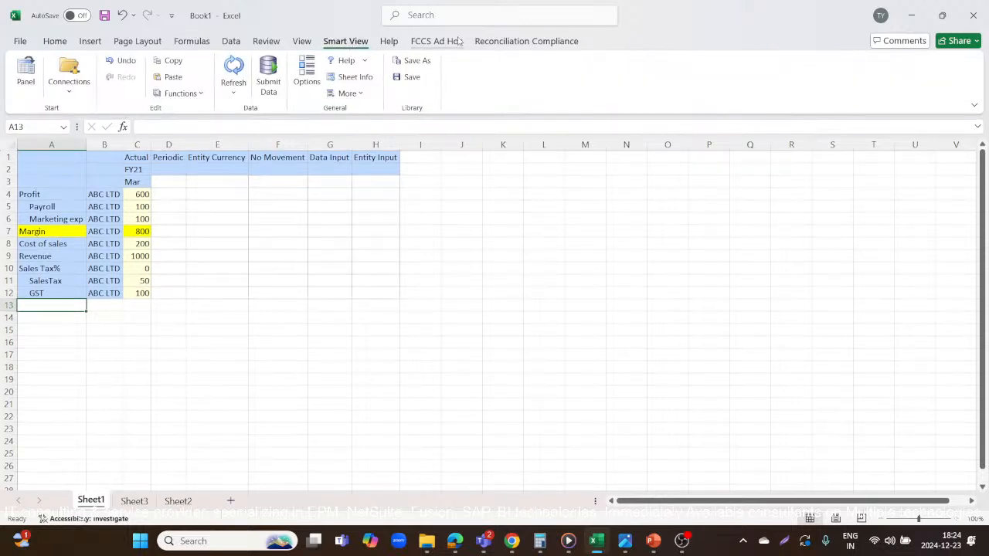
pyautogui.click(112, 94)
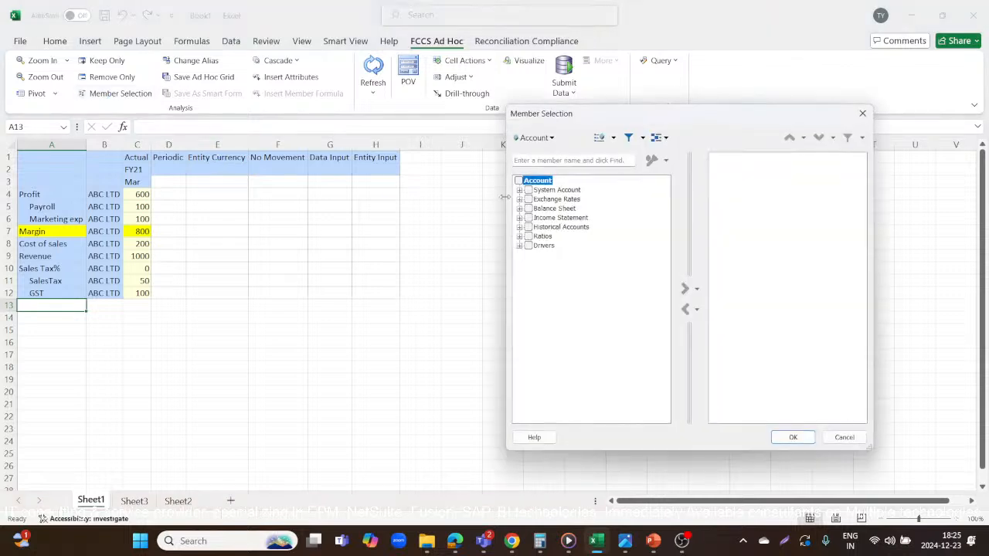
pyautogui.click(520, 209)
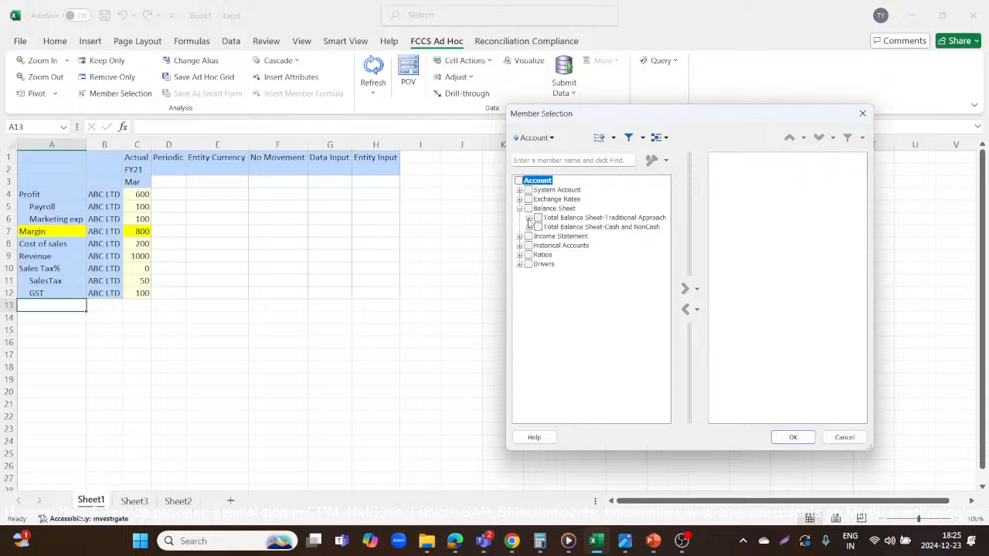
pyautogui.click(528, 218)
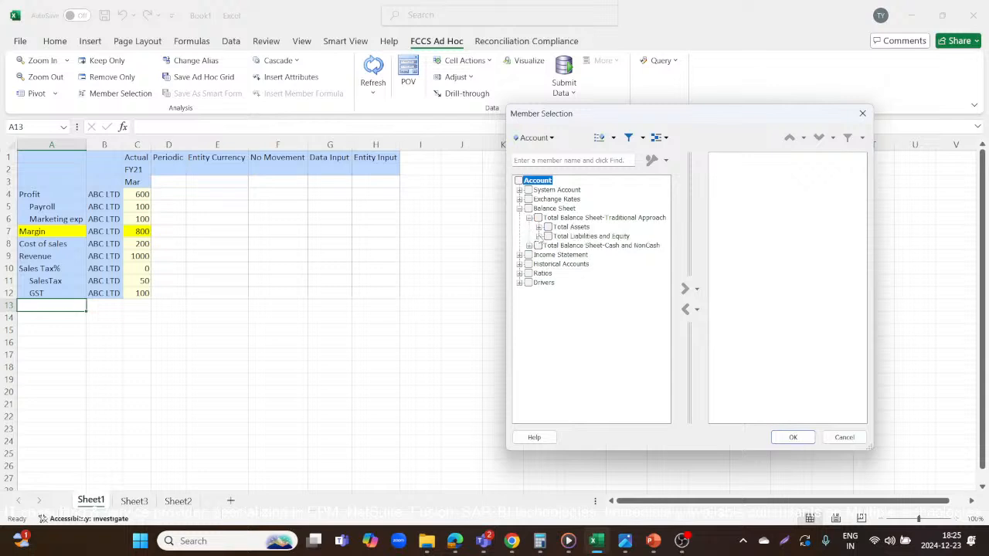
pyautogui.click(538, 236)
pyautogui.click(548, 255)
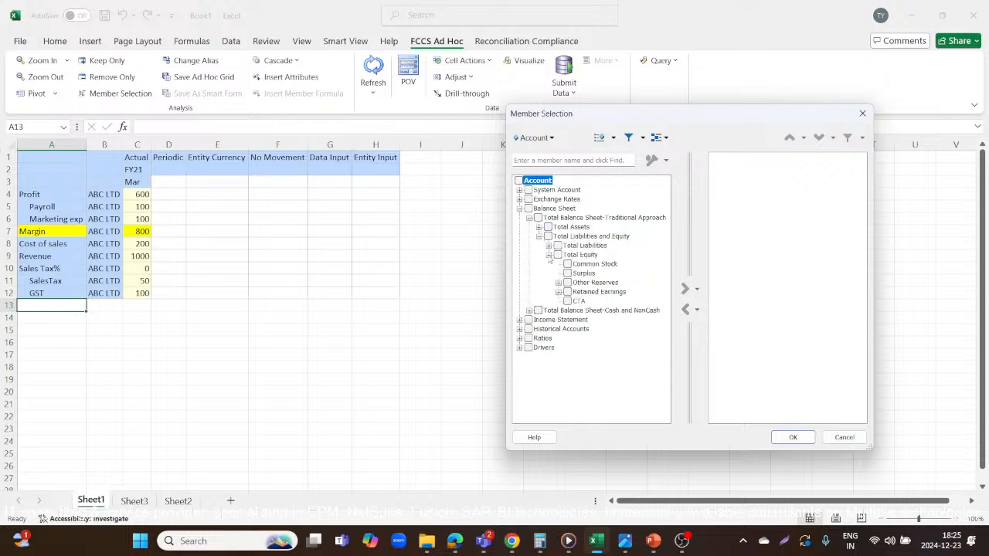
# Expand Retained Earnings through Retained Earnings Current, Net Income, Total Pre Tax Income, Operating Income and Gross Profit to the members under PAT.
pyautogui.click(558, 292)
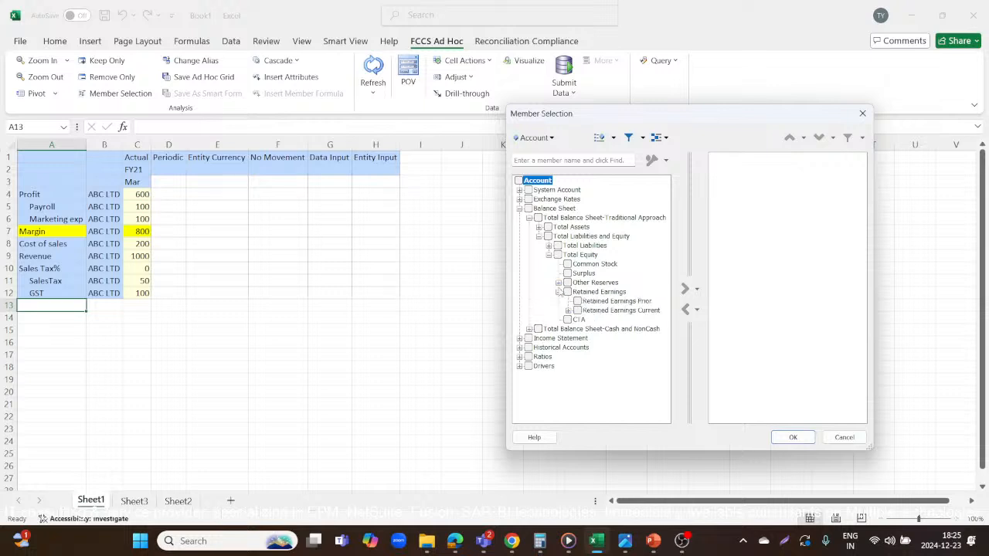
pyautogui.click(568, 311)
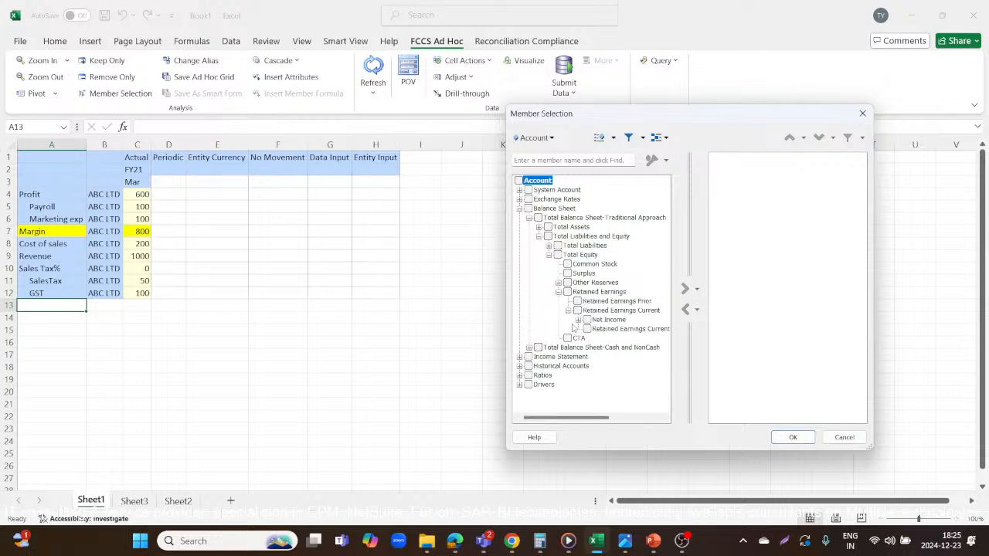
pyautogui.click(578, 320)
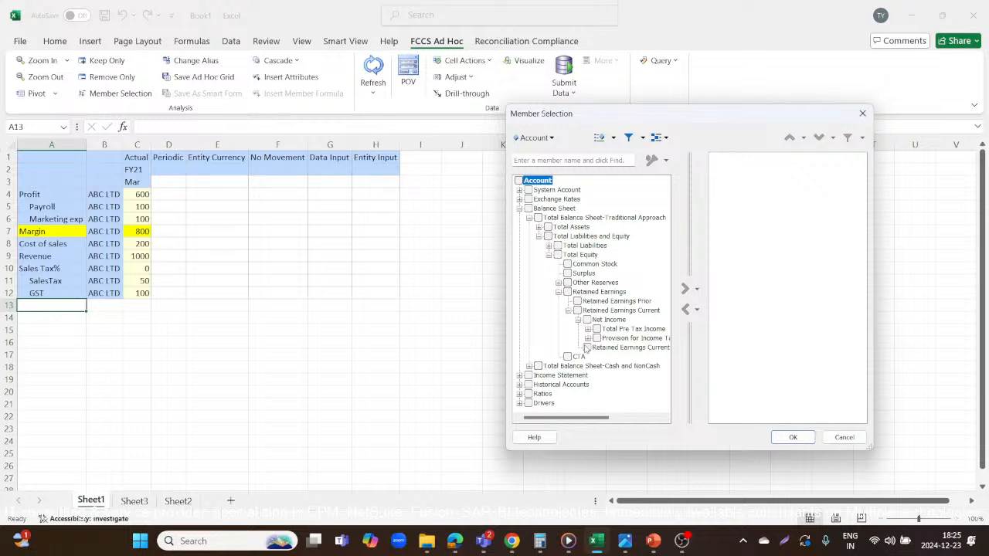
pyautogui.click(588, 330)
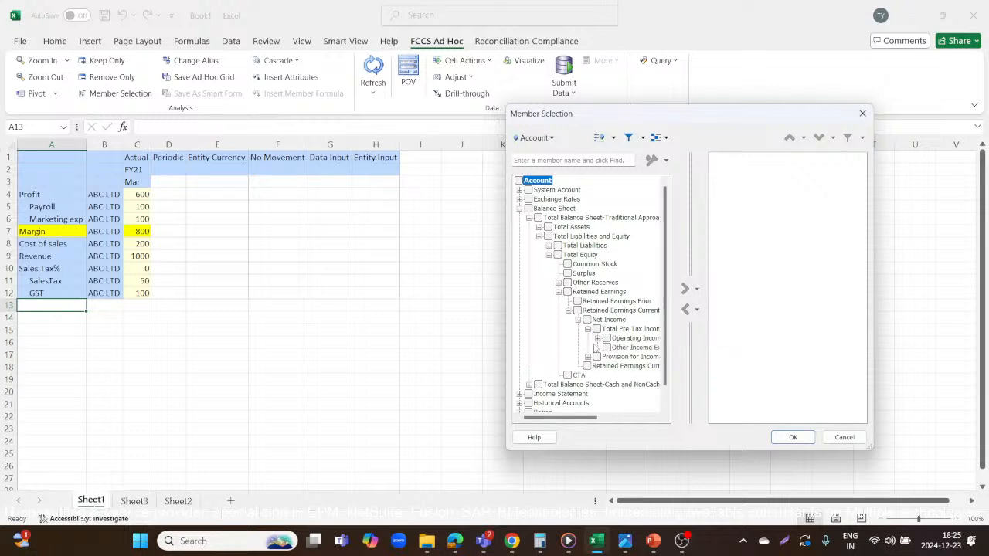
pyautogui.click(597, 338)
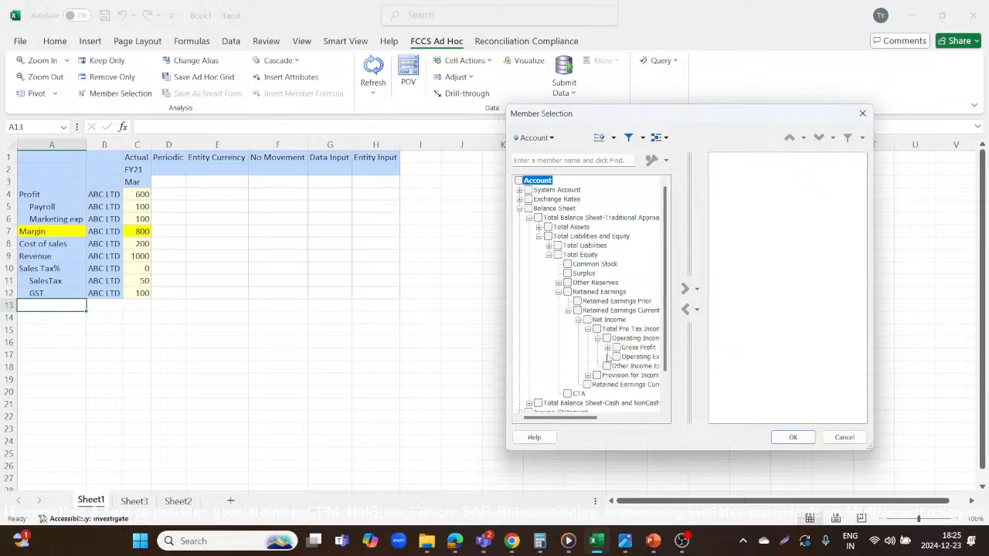
pyautogui.click(607, 347)
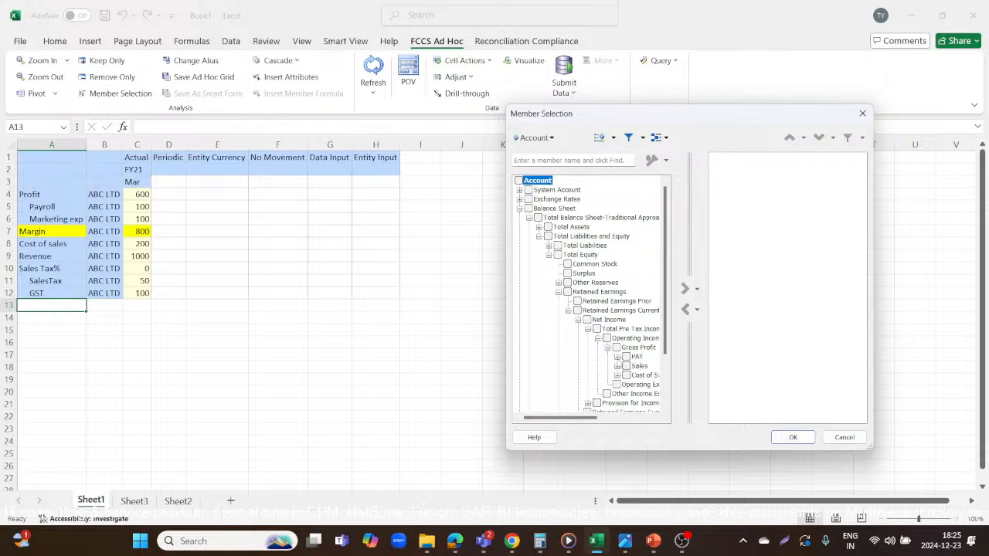
pyautogui.click(616, 357)
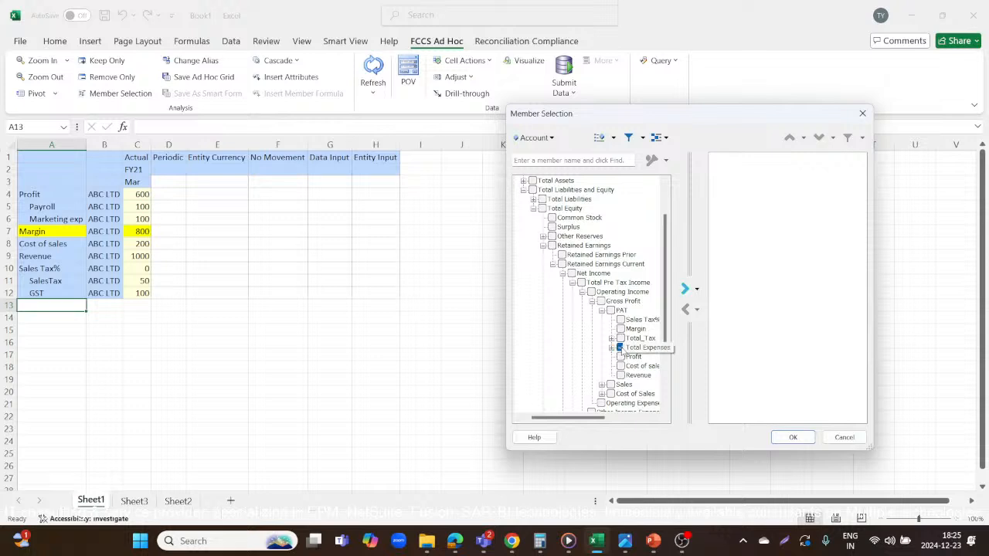
# Add Total Expenses, Total_Tax and PAT to the selected Account members and insert them in the grid from A13.
pyautogui.click(622, 347)
pyautogui.click(686, 289)
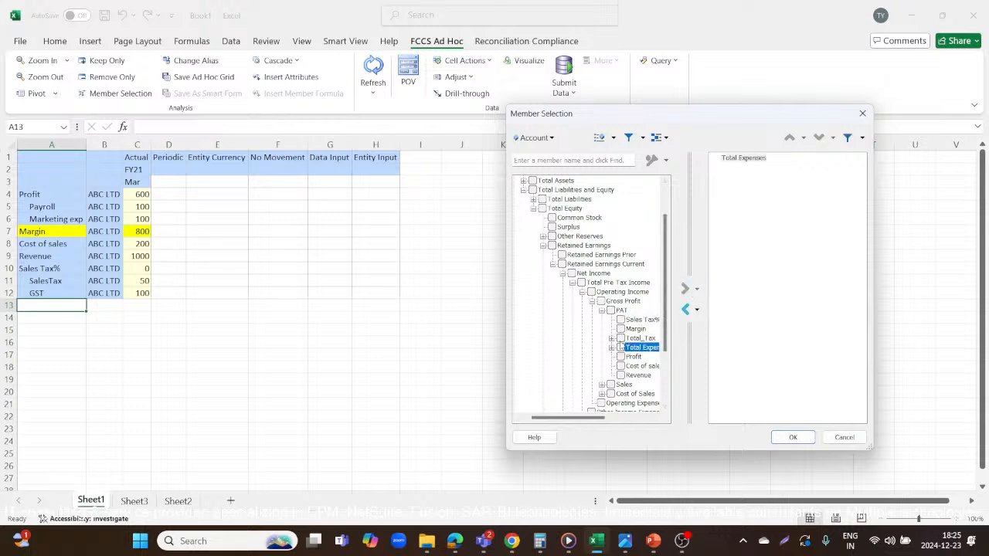
pyautogui.click(620, 338)
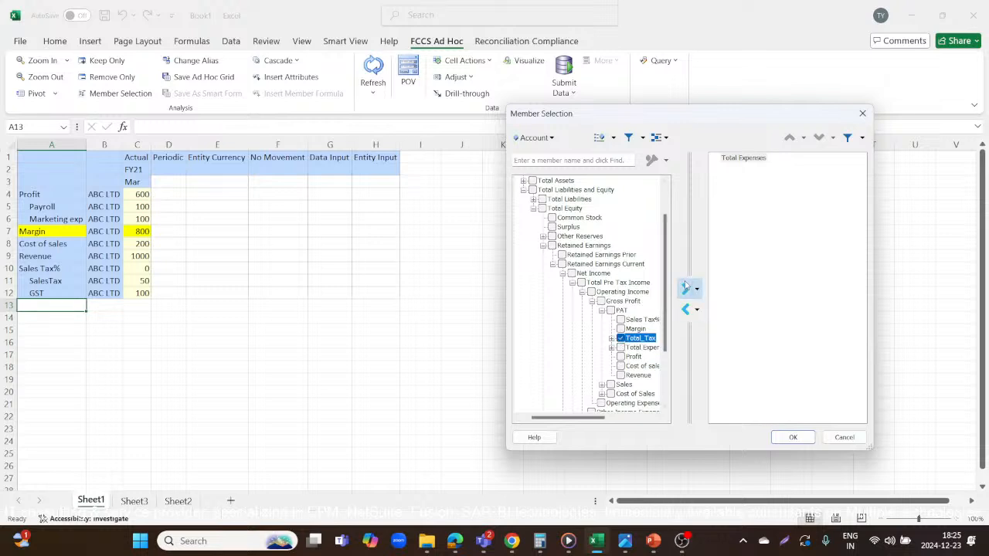
pyautogui.click(686, 289)
pyautogui.click(611, 311)
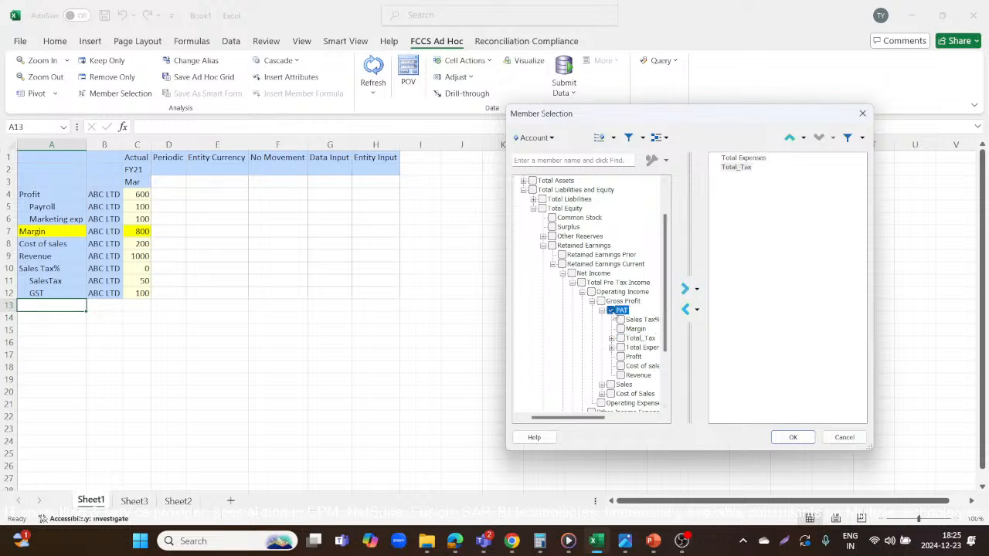
pyautogui.click(685, 289)
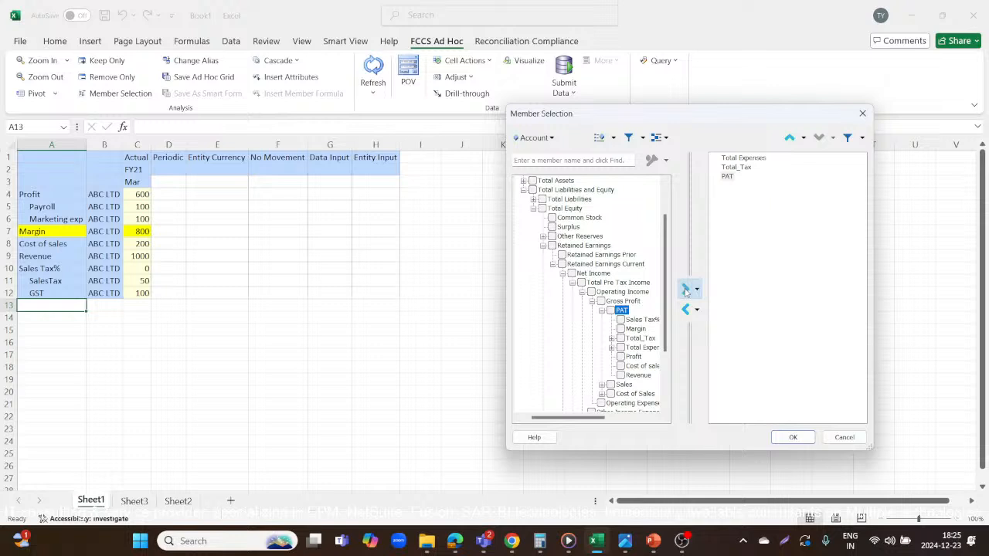
pyautogui.click(793, 438)
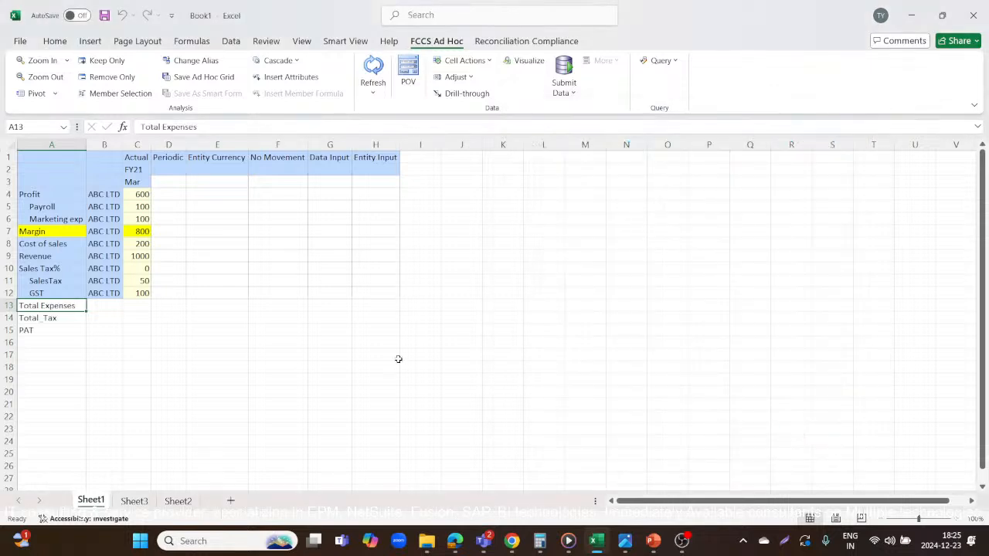
# Copy the ABC LTD entity into B13:B15 for the three new Account rows and refresh the grid.
pyautogui.click(95, 292)
pyautogui.hotkey('ctrl', 'c')
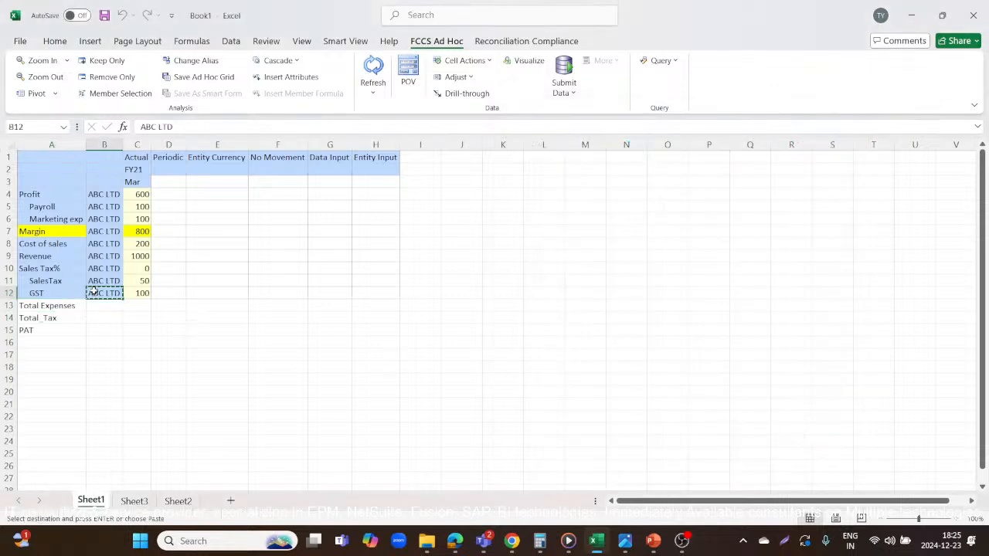
pyautogui.moveTo(98, 304); pyautogui.dragTo(95, 329)
pyautogui.hotkey('ctrl', 'v')
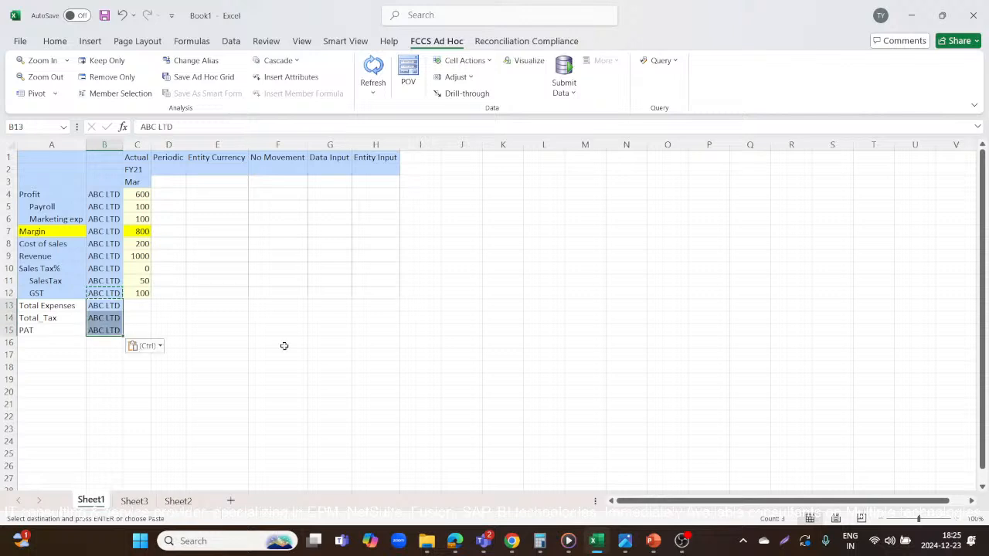
pyautogui.click(282, 345)
pyautogui.click(373, 68)
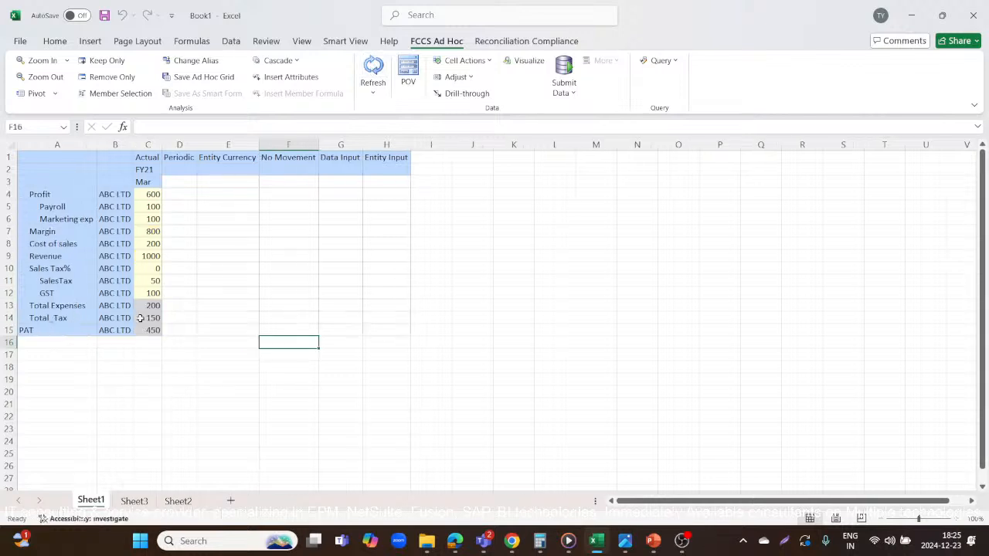
# Reapply the yellow fill to the Margin label in A7 and the Margin value in C7.
pyautogui.click(49, 231)
pyautogui.click(55, 41)
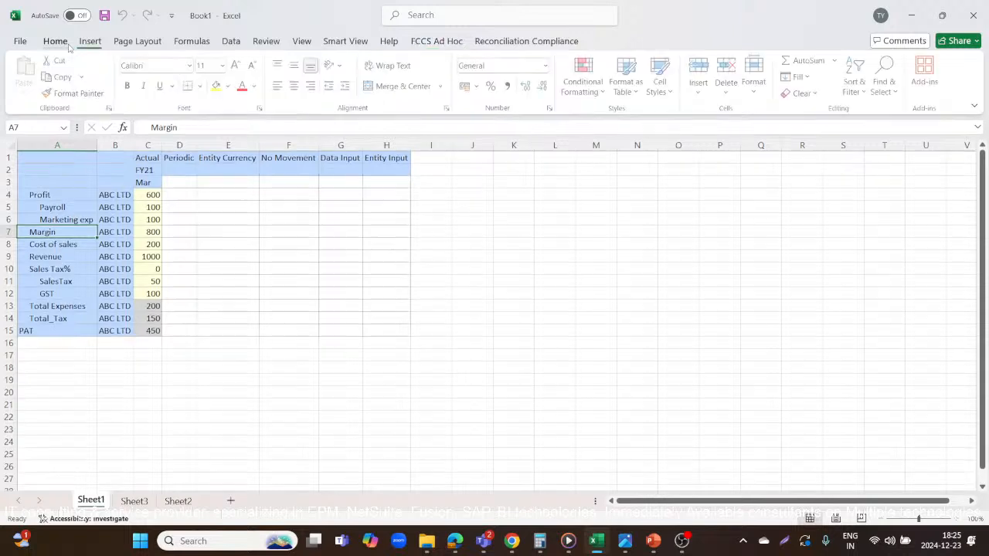
pyautogui.click(218, 86)
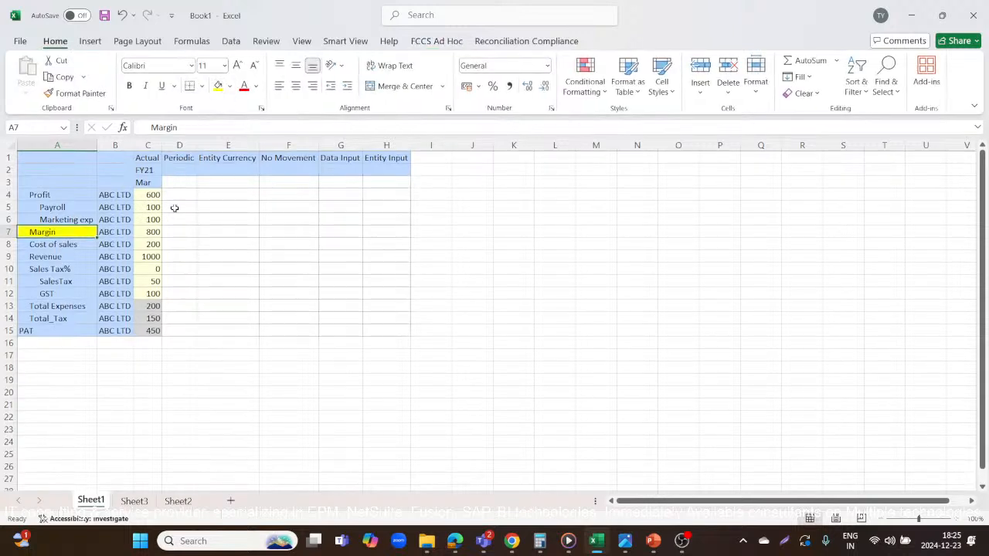
pyautogui.click(140, 232)
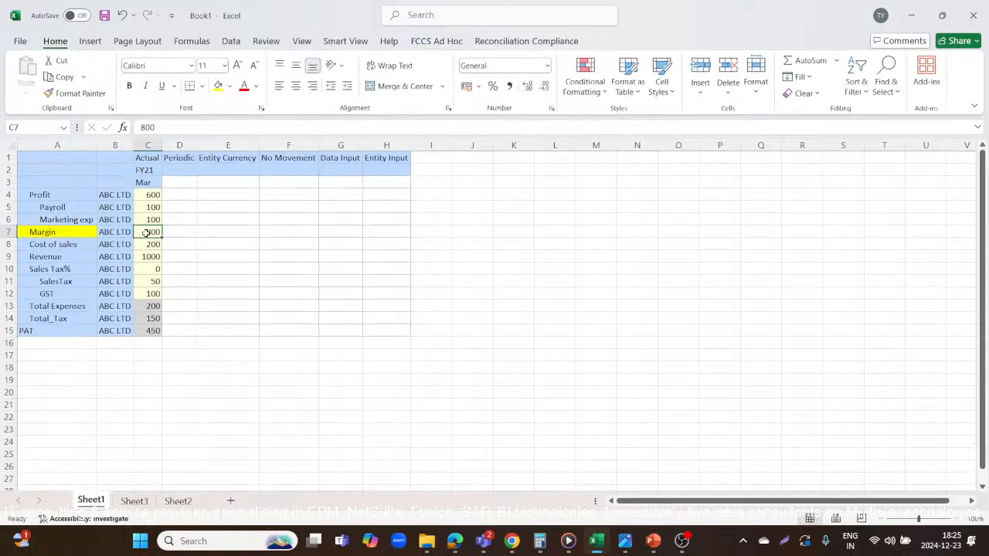
pyautogui.click(217, 86)
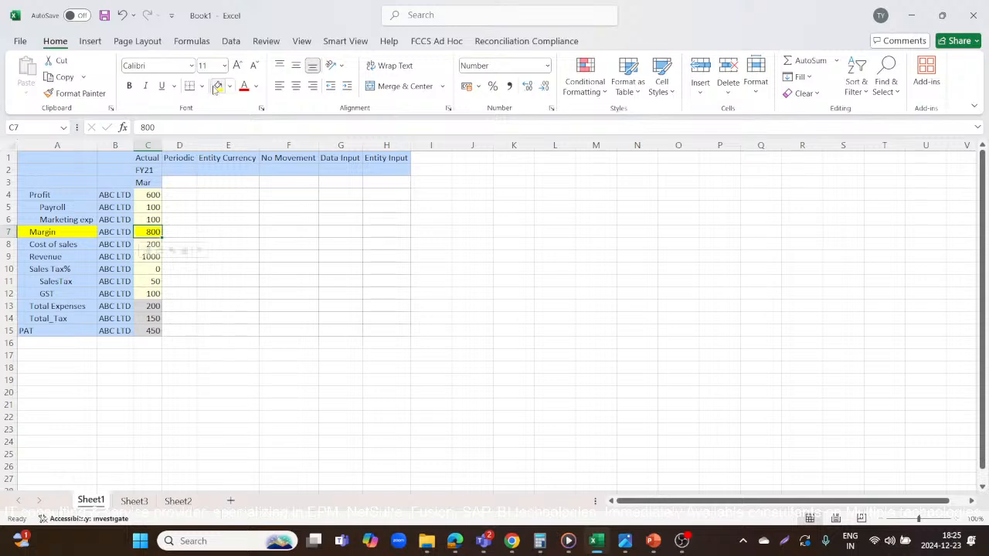
# Check the Payroll value in C5, and fill the Total Expenses value in C13 and its label in A13 yellow.
pyautogui.click(67, 207)
pyautogui.click(143, 207)
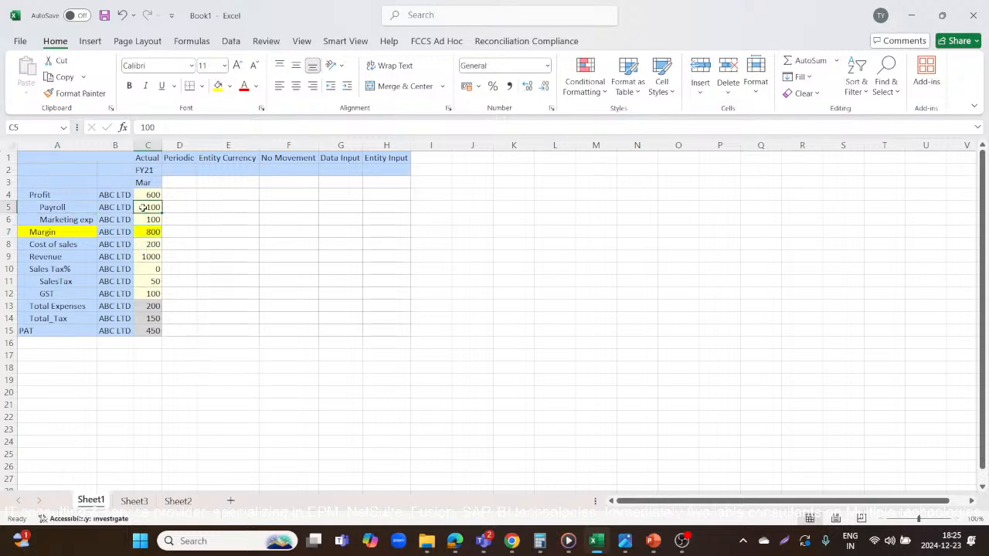
pyautogui.click(143, 306)
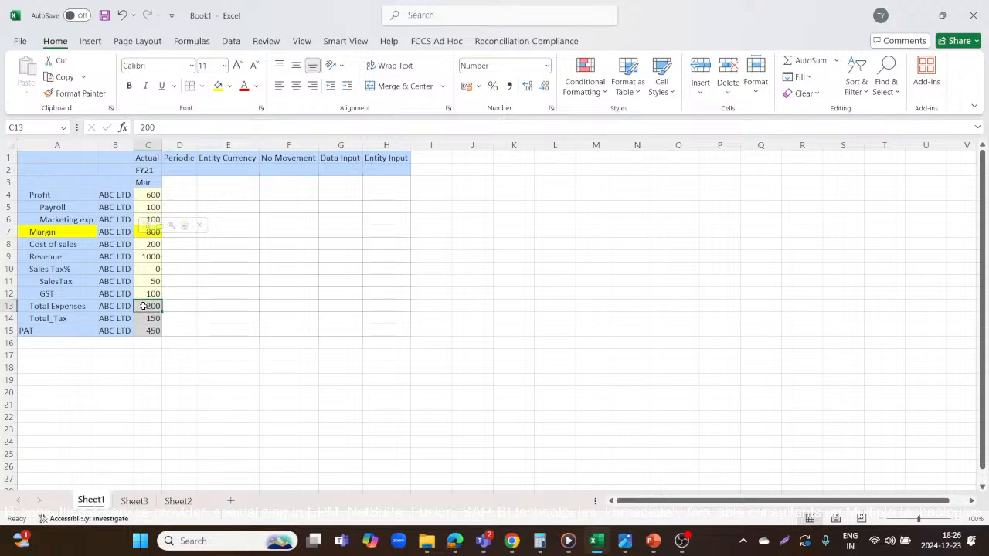
pyautogui.click(218, 86)
pyautogui.click(62, 306)
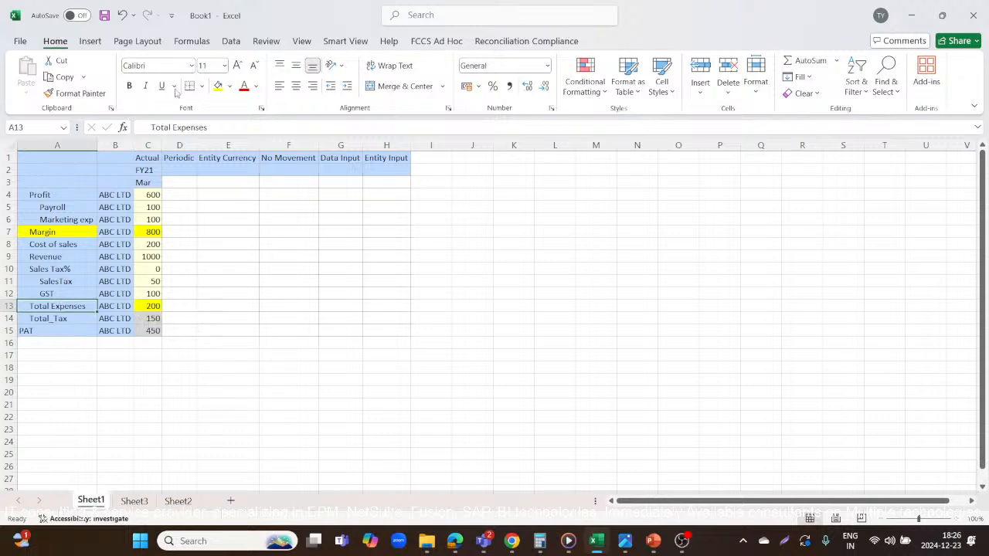
pyautogui.click(218, 85)
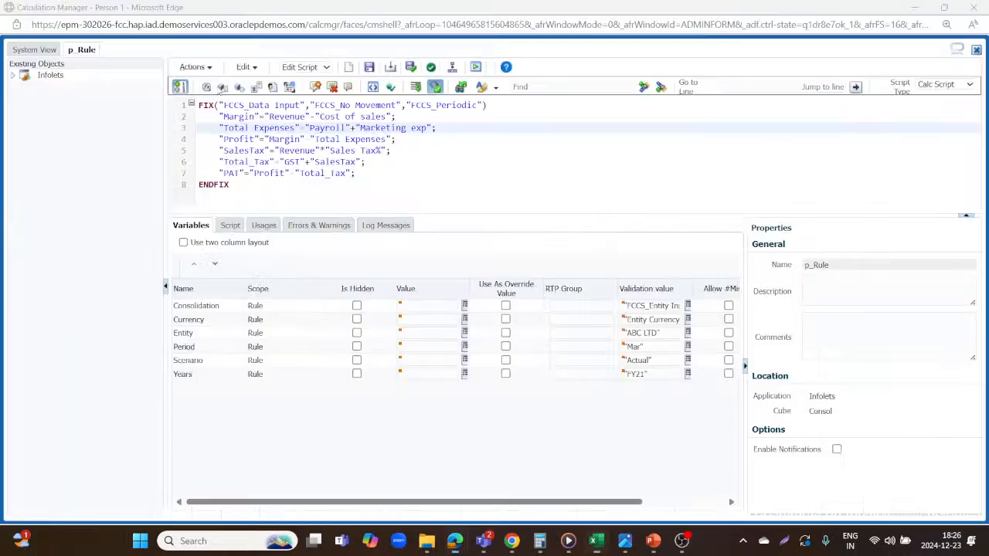
# Check the Profit formula in p_Rule in Calculation Manager, and fill the grid's Profit value in C4 and label in A4 yellow in Excel.
pyautogui.hotkey('alt', 'Tab')
pyautogui.click(214, 139)
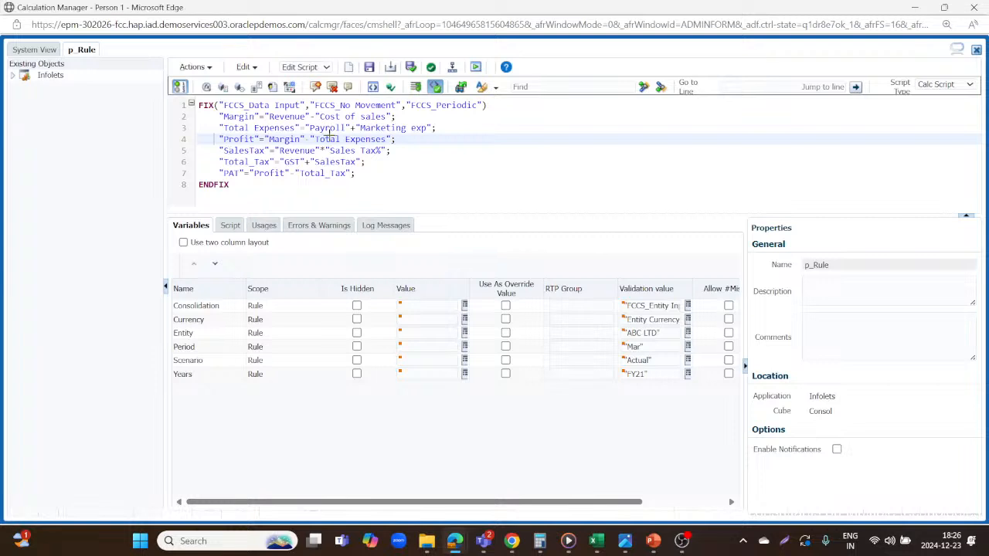
pyautogui.hotkey('alt', 'Tab')
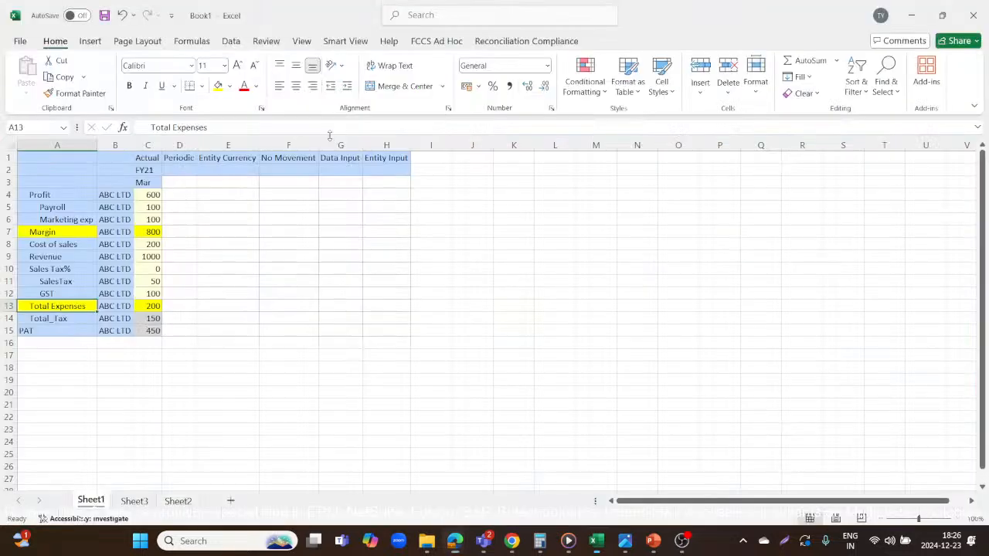
pyautogui.click(73, 194)
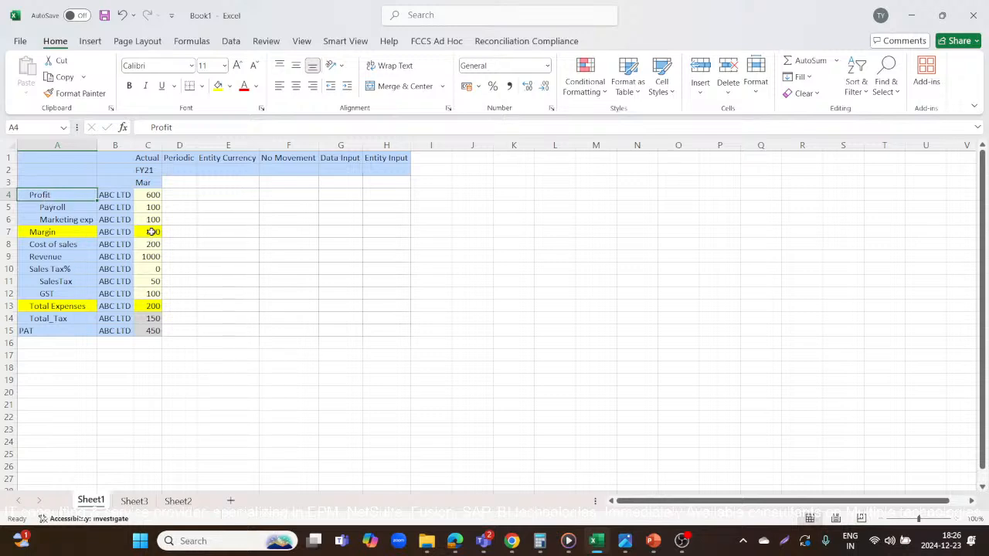
pyautogui.click(155, 195)
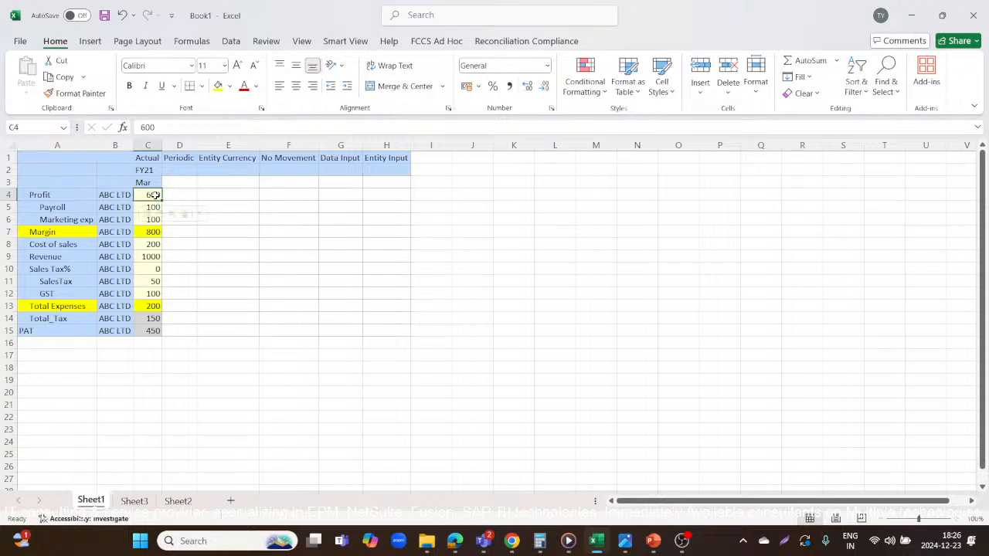
pyautogui.click(218, 85)
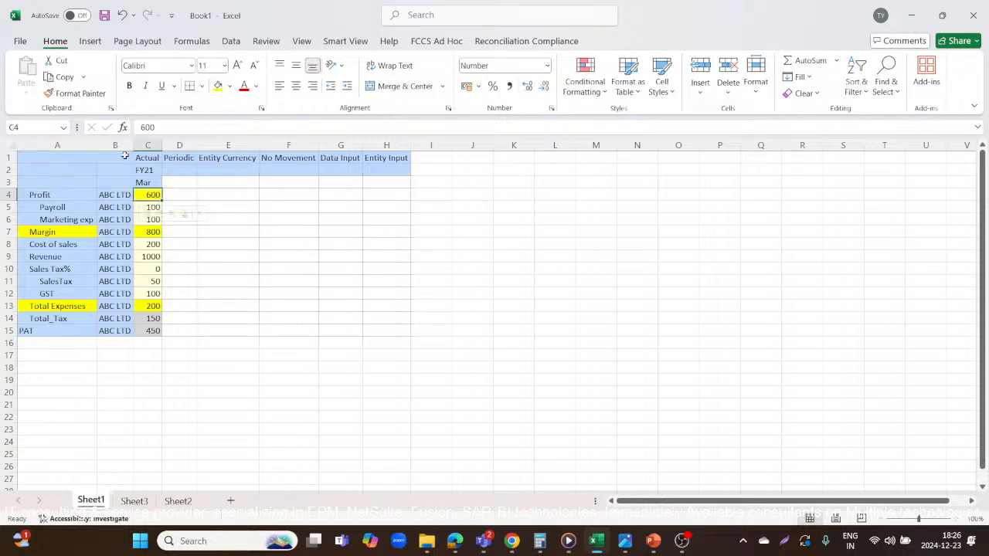
pyautogui.click(58, 194)
pyautogui.click(217, 86)
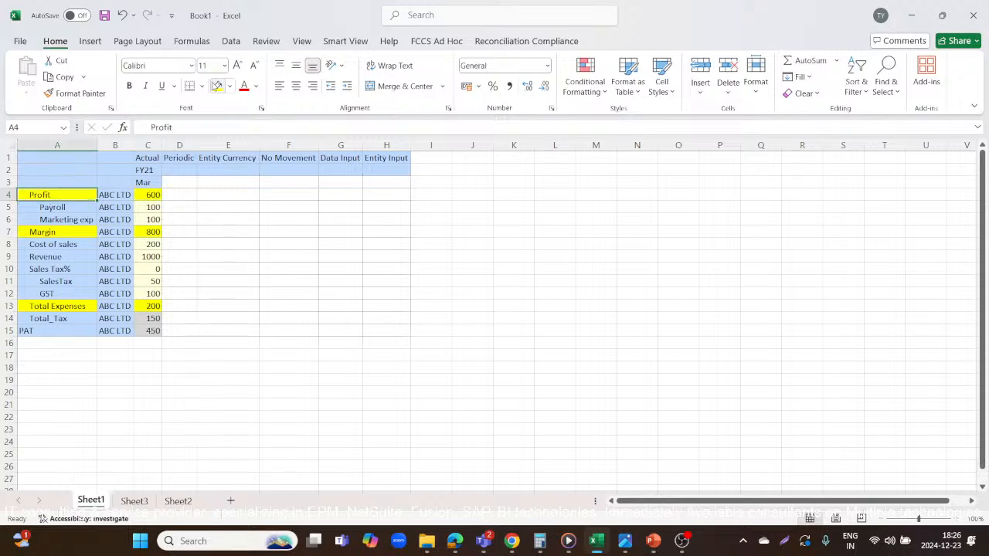
# Compare the SalesTax formula in p_Rule in Calculation Manager with the Sales Tax%, Revenue and SalesTax values in the Excel grid.
pyautogui.hotkey('alt', 'Tab')
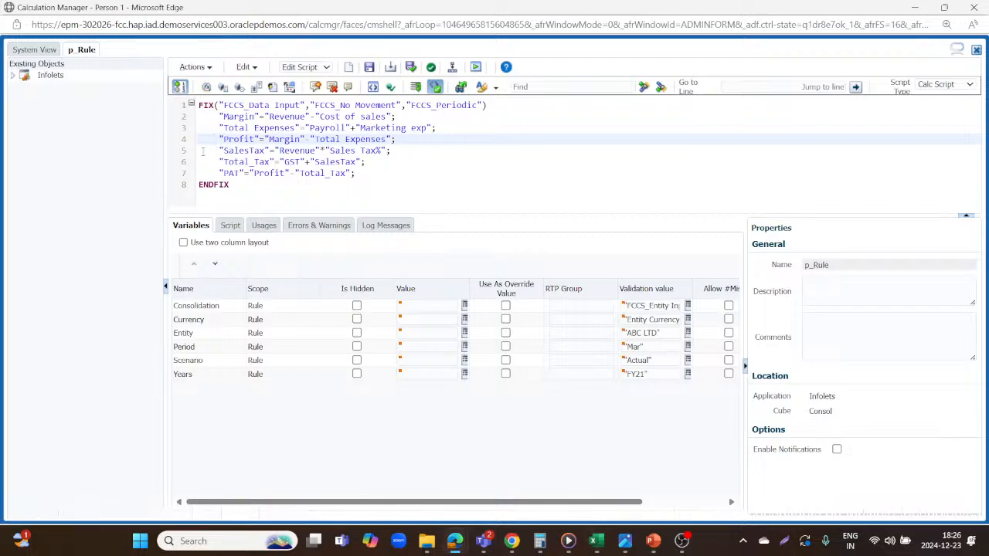
pyautogui.click(203, 151)
pyautogui.hotkey('alt', 'Tab')
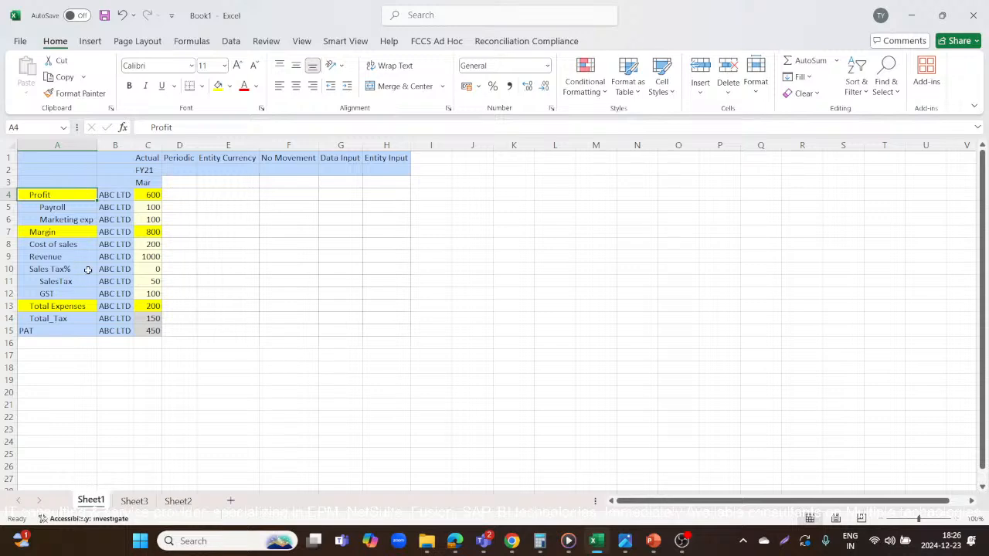
pyautogui.click(147, 267)
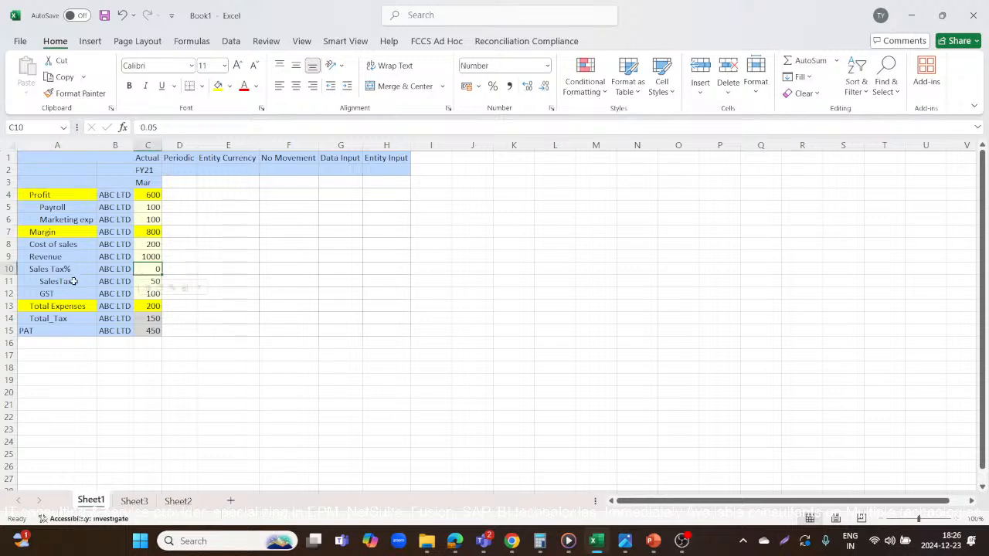
pyautogui.hotkey('alt', 'Tab')
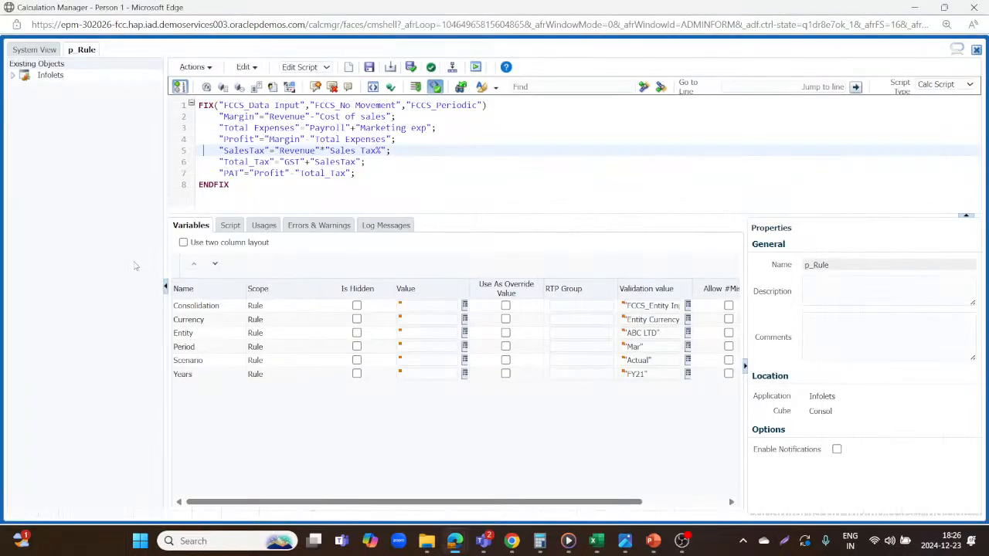
pyautogui.hotkey('alt', 'Tab')
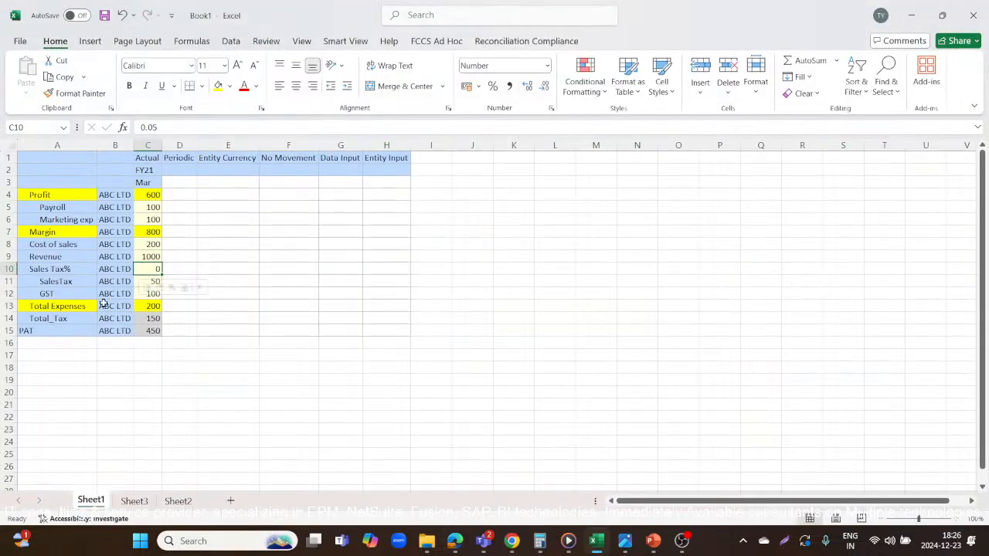
pyautogui.click(176, 403)
pyautogui.click(151, 257)
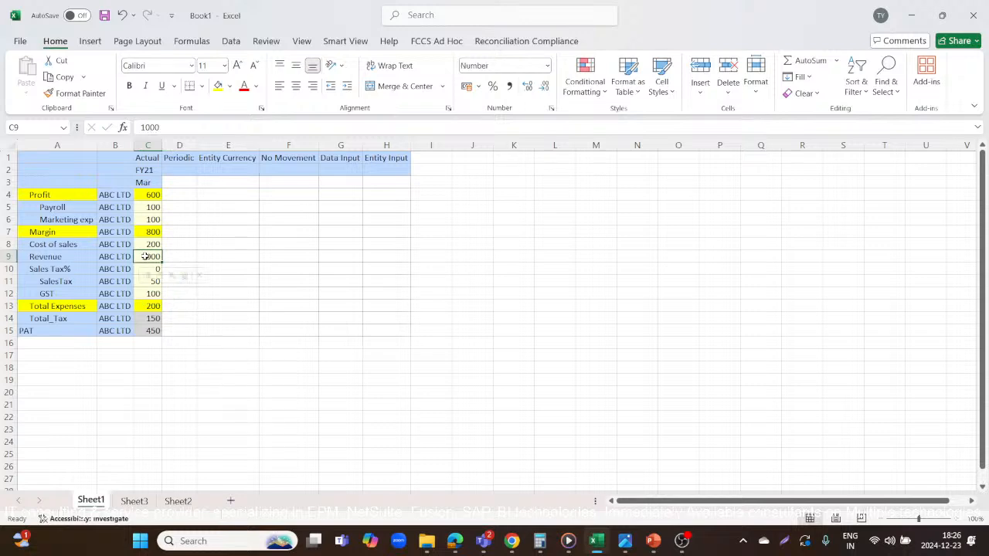
pyautogui.click(65, 282)
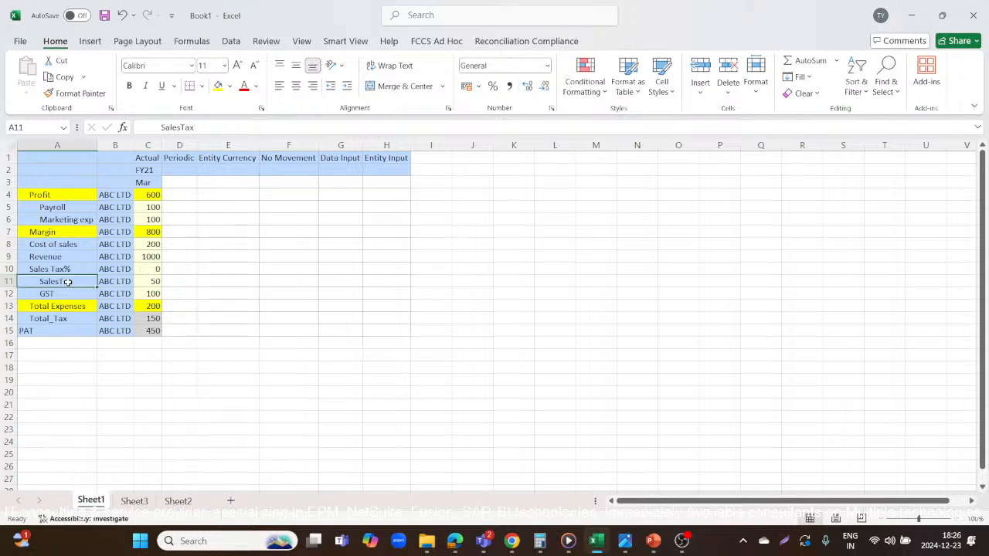
pyautogui.click(153, 282)
# Enter the check formula =1000*.05 in I12 beside the grid.
pyautogui.click(448, 292)
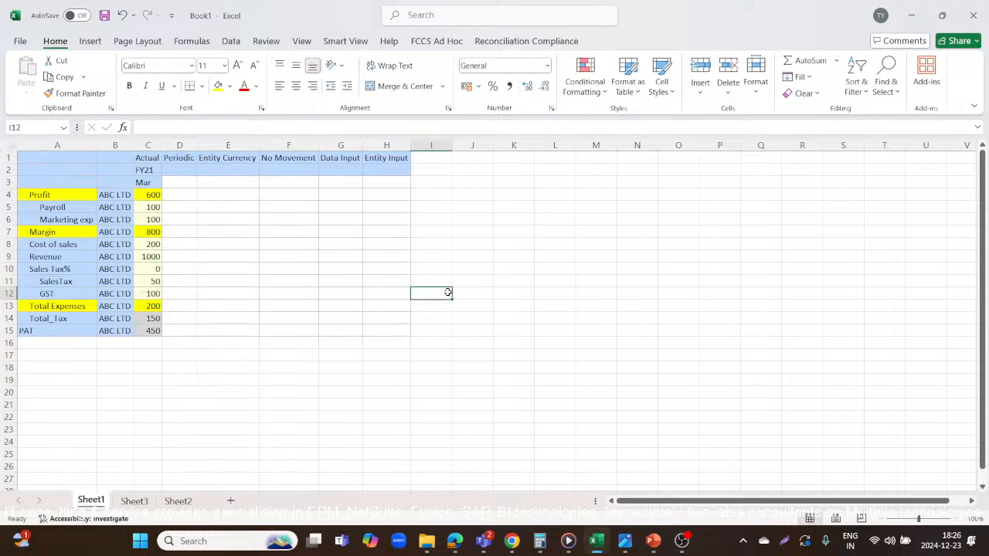
pyautogui.write('=1000*.05')
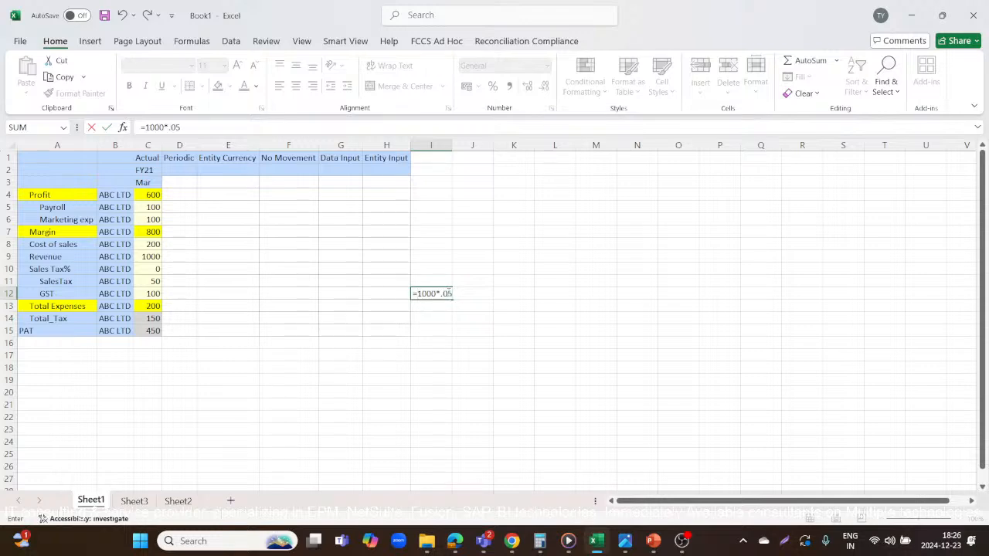
pyautogui.press('Return')
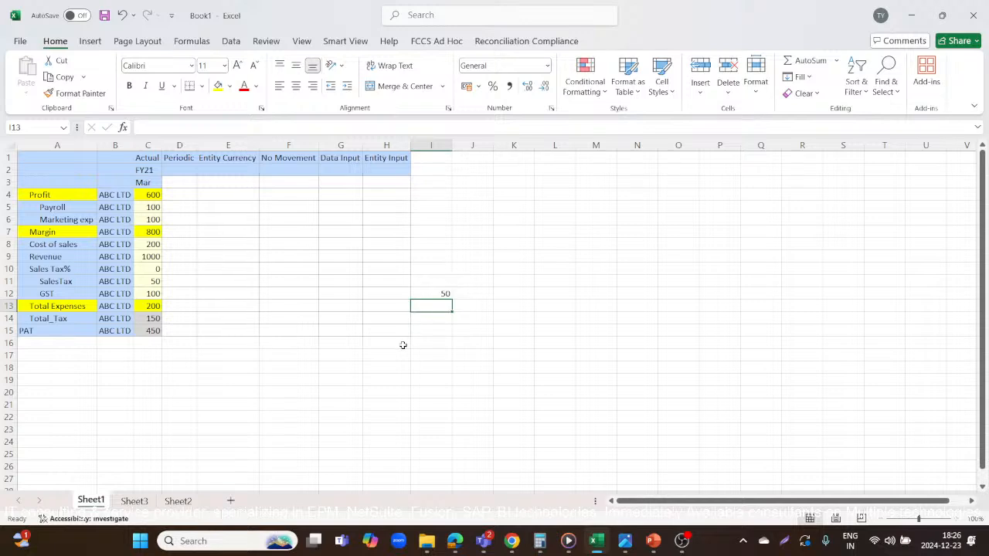
# Fill the SalesTax value in C11 and the SalesTax label in A11 yellow.
pyautogui.click(158, 281)
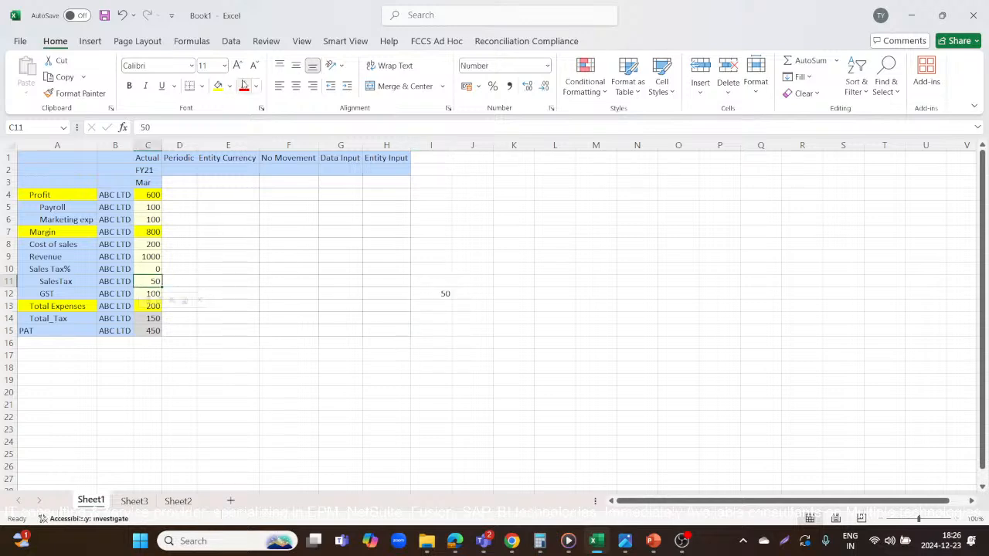
pyautogui.click(218, 86)
pyautogui.click(44, 283)
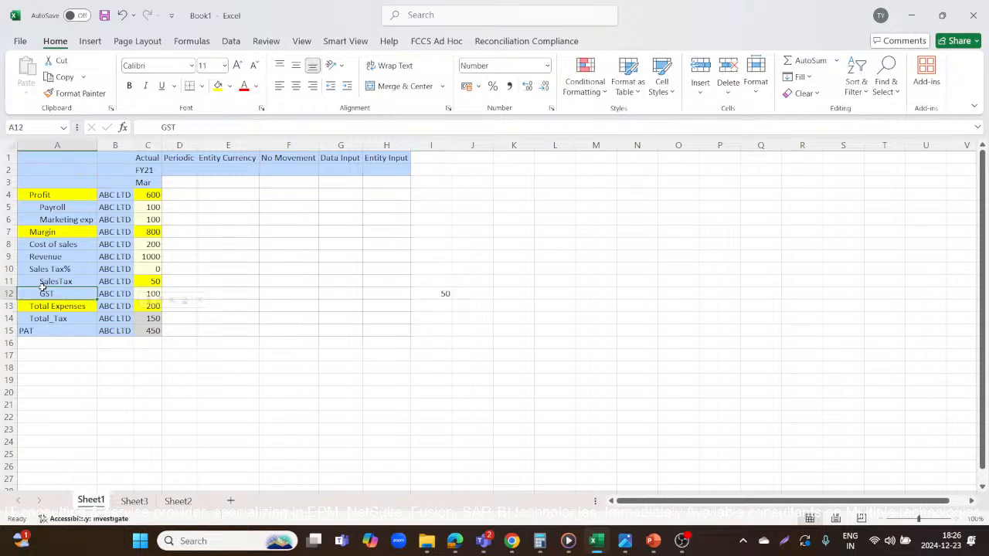
pyautogui.click(218, 86)
# Check the Total_Tax formula in p_Rule in Calculation Manager against the Excel grid's GST and Total_Tax rows, and fill C14 yellow.
pyautogui.hotkey('alt', 'Tab')
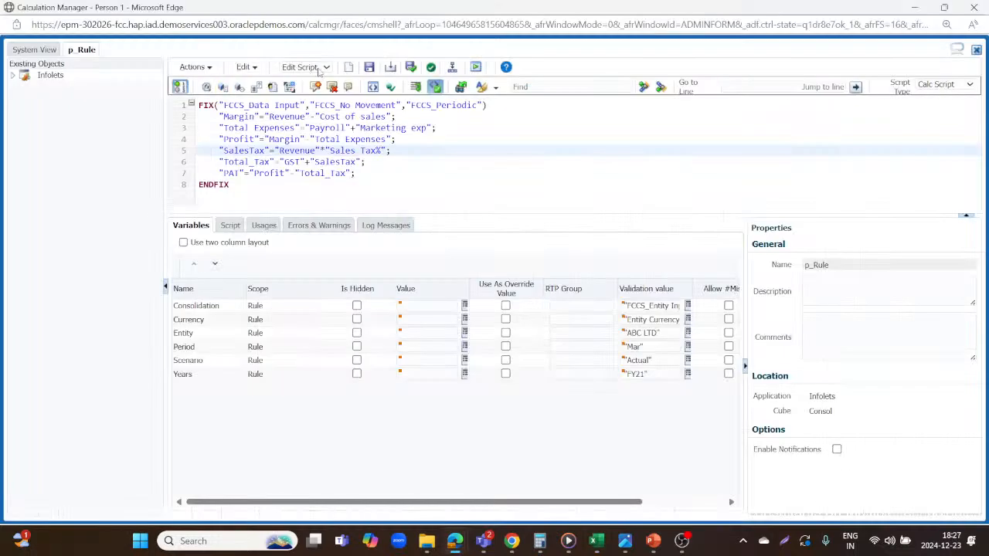
pyautogui.click(204, 173)
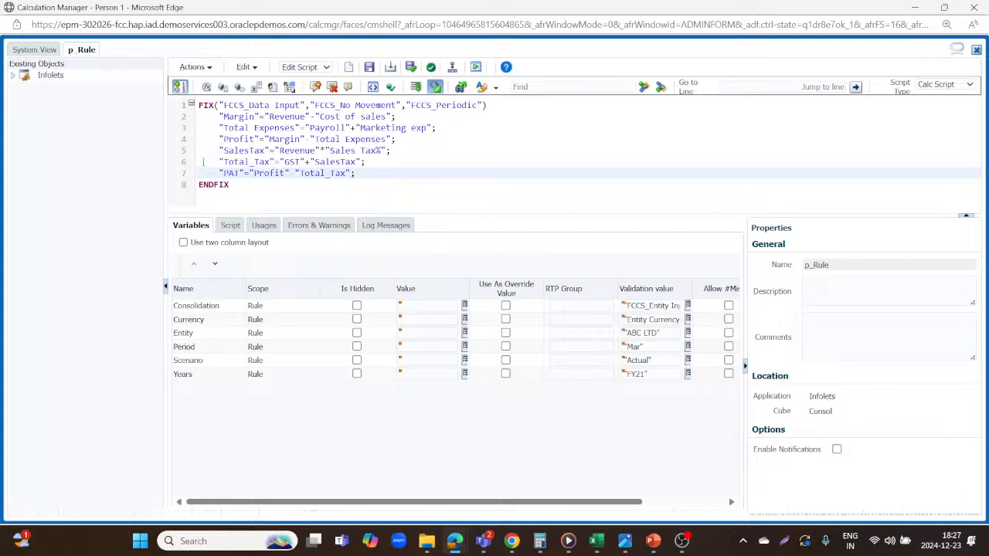
pyautogui.hotkey('alt', 'Tab')
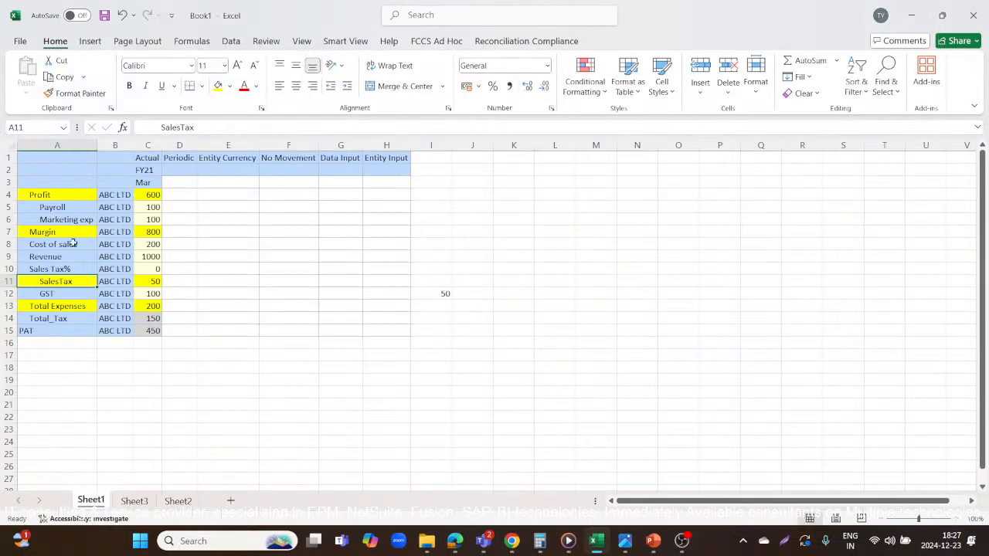
pyautogui.click(61, 317)
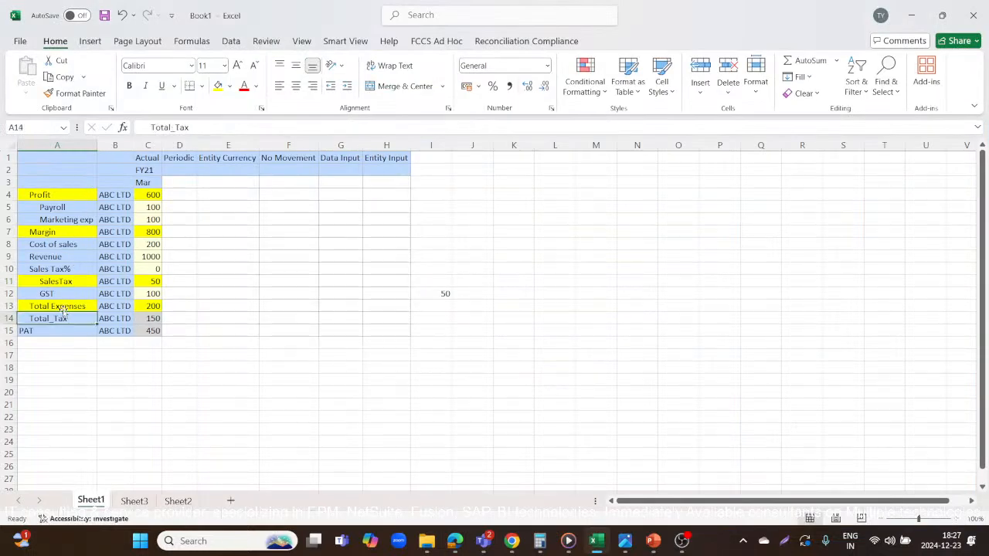
pyautogui.click(61, 294)
pyautogui.hotkey('alt', 'Tab')
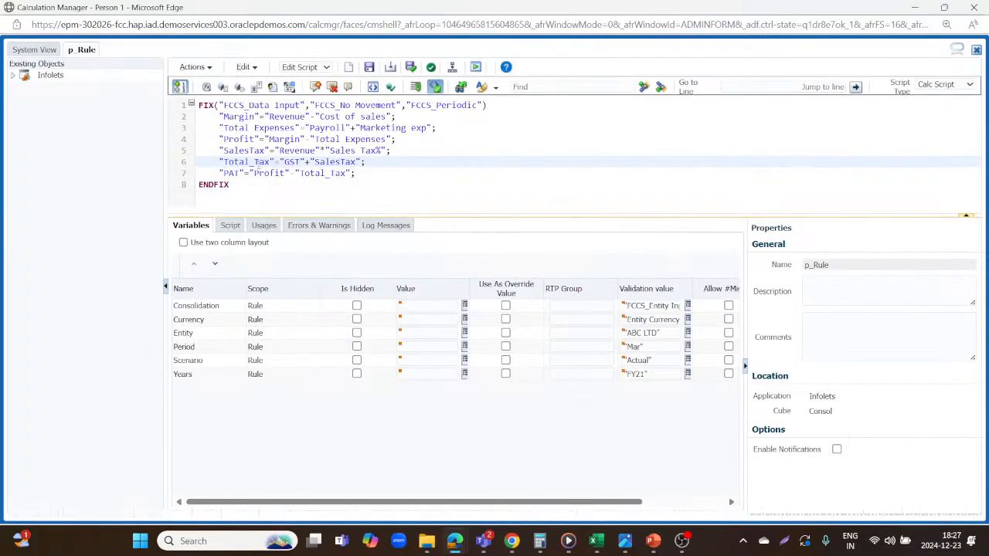
pyautogui.hotkey('alt', 'Tab')
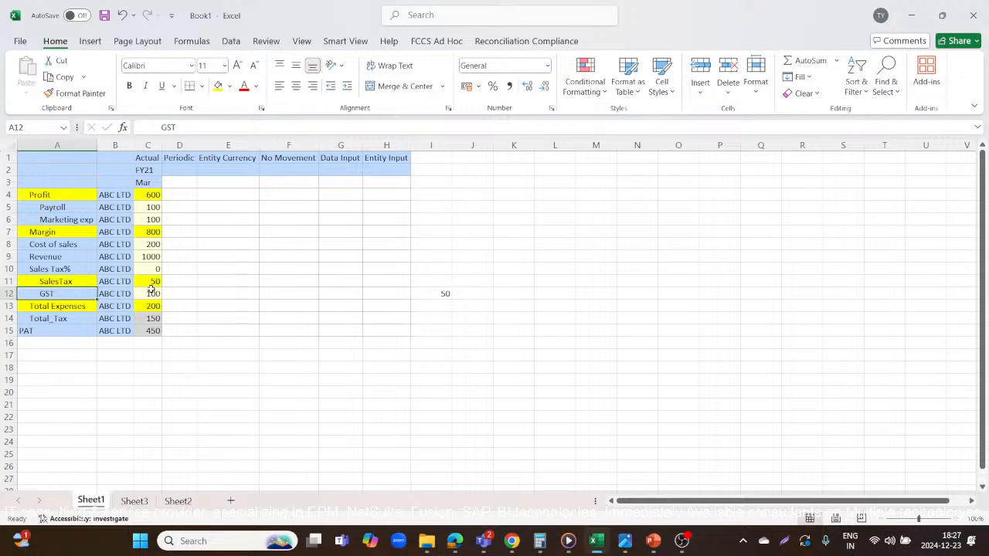
pyautogui.click(74, 318)
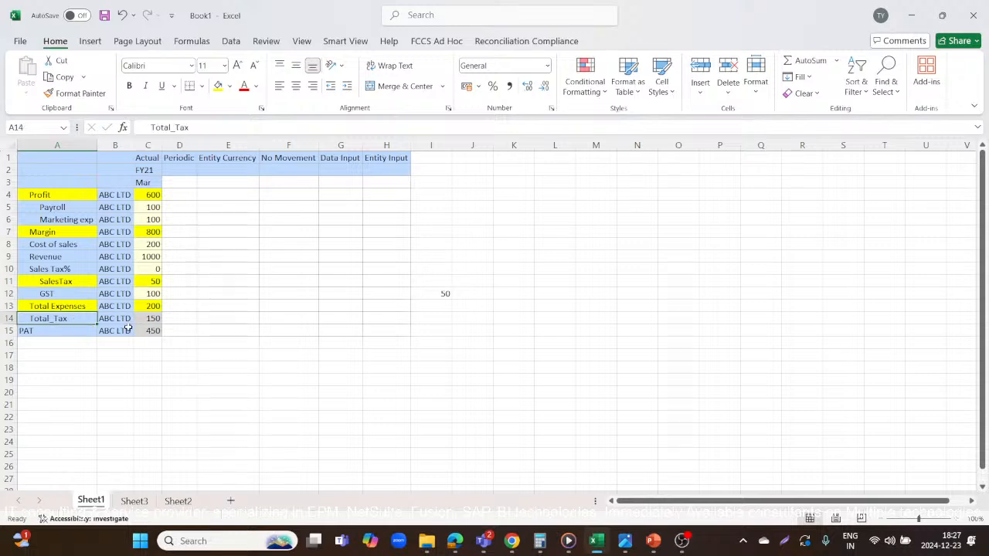
pyautogui.click(149, 321)
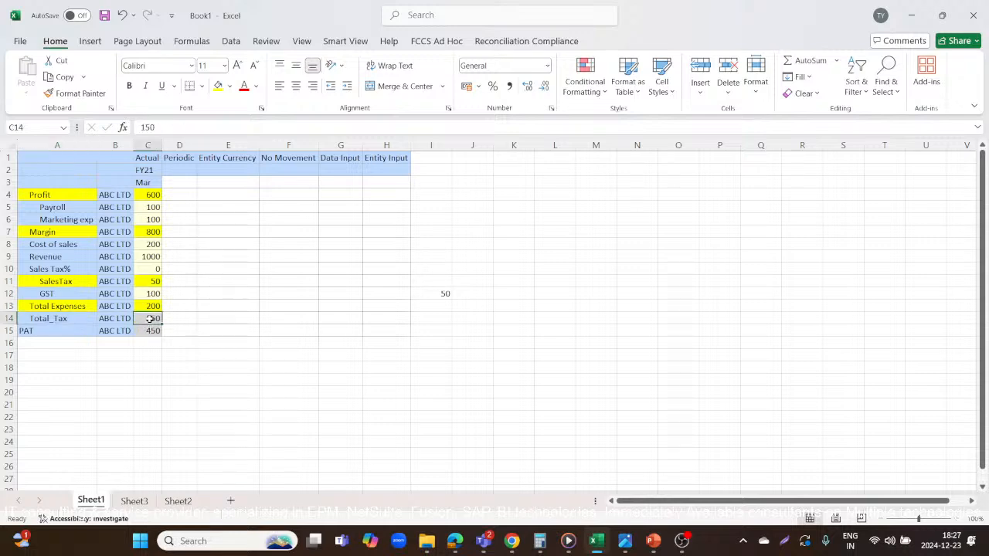
pyautogui.click(218, 86)
# Check the PAT formula in p_Rule in Calculation Manager against the Profit, Total_Tax and PAT values in the Excel grid.
pyautogui.hotkey('alt', 'Tab')
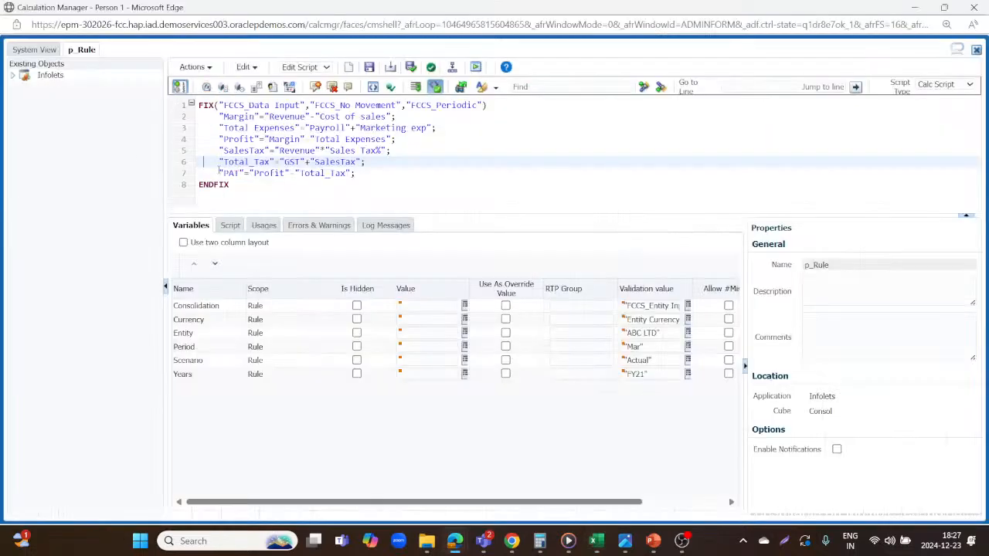
pyautogui.click(216, 172)
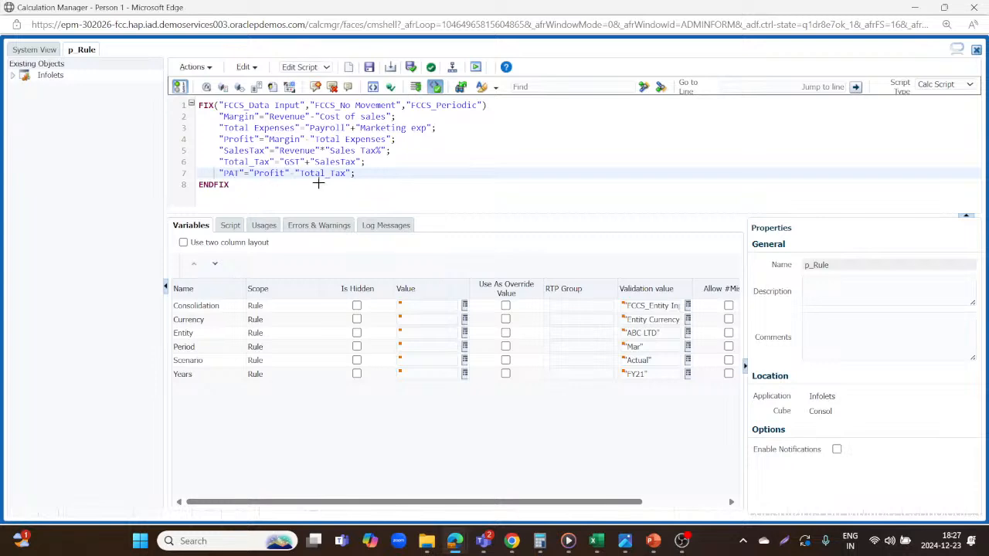
pyautogui.hotkey('alt', 'Tab')
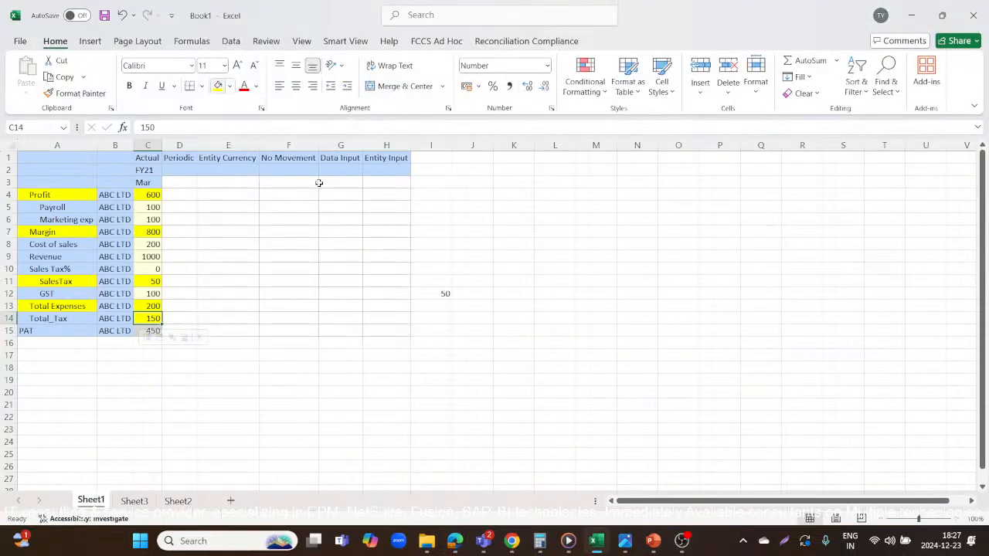
pyautogui.click(139, 199)
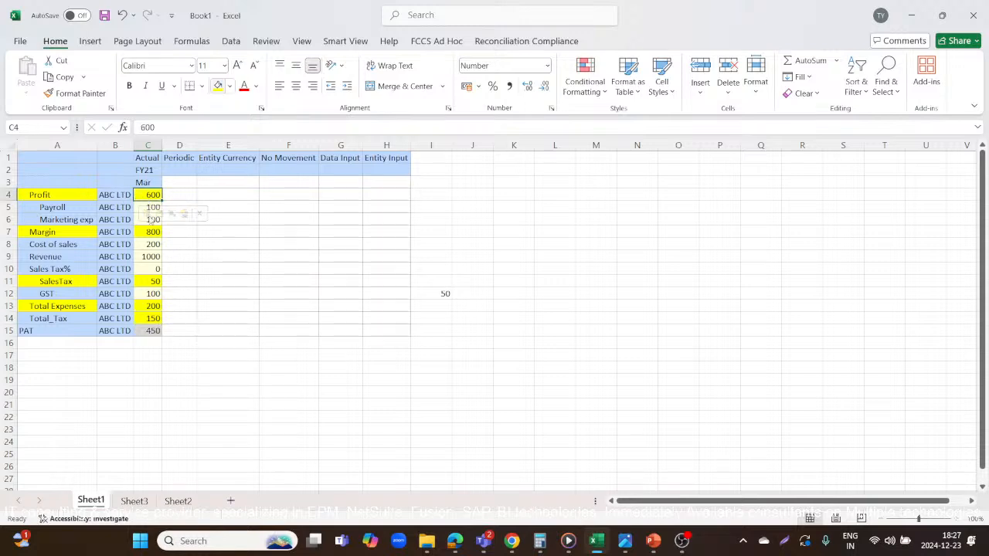
pyautogui.click(149, 313)
pyautogui.click(205, 389)
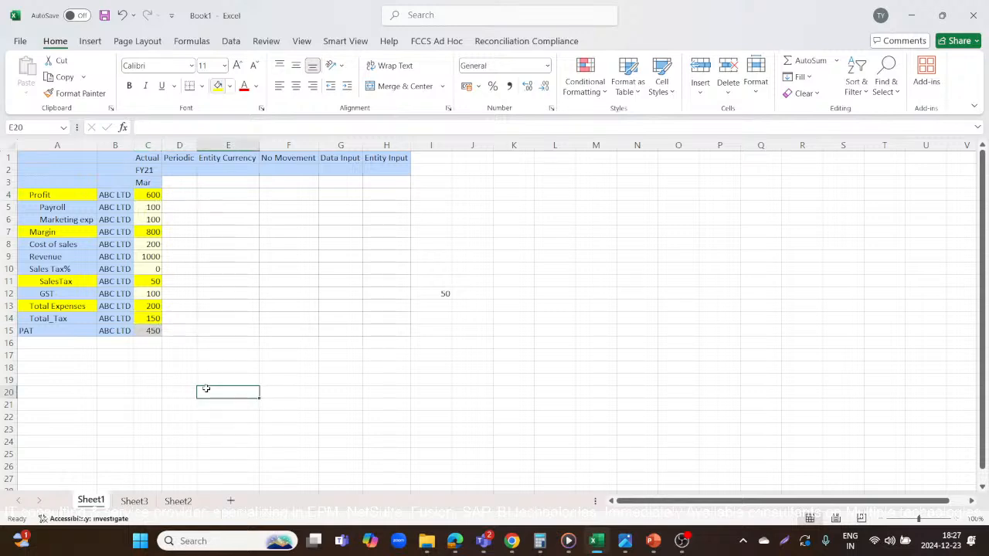
# Change the font colour of the PAT value in C15 and the PAT label in A15 to red.
pyautogui.click(151, 331)
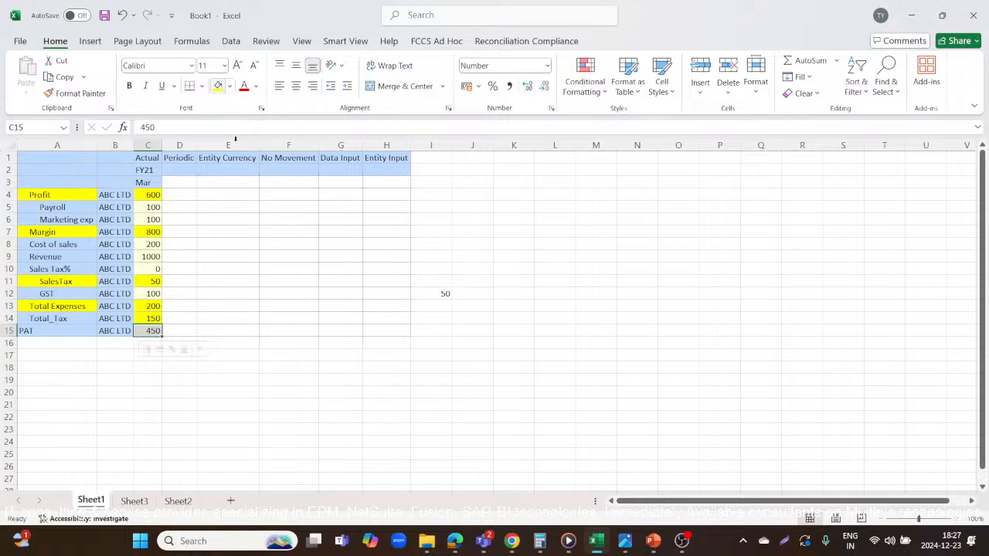
pyautogui.click(244, 87)
pyautogui.click(46, 330)
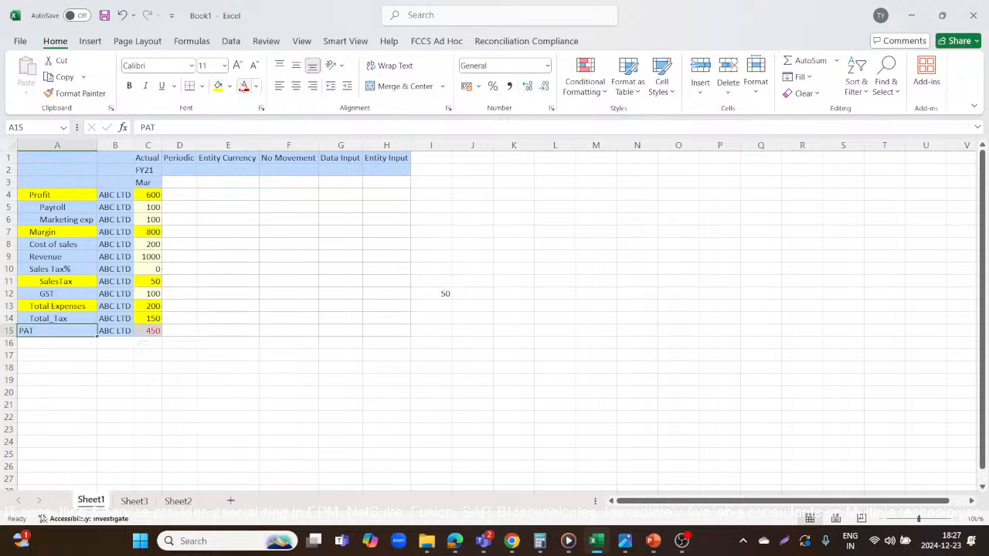
pyautogui.click(244, 87)
# Switch to the YouTube Studio livestream page in the browser and end the live stream.
pyautogui.hotkey('alt', 'Tab')
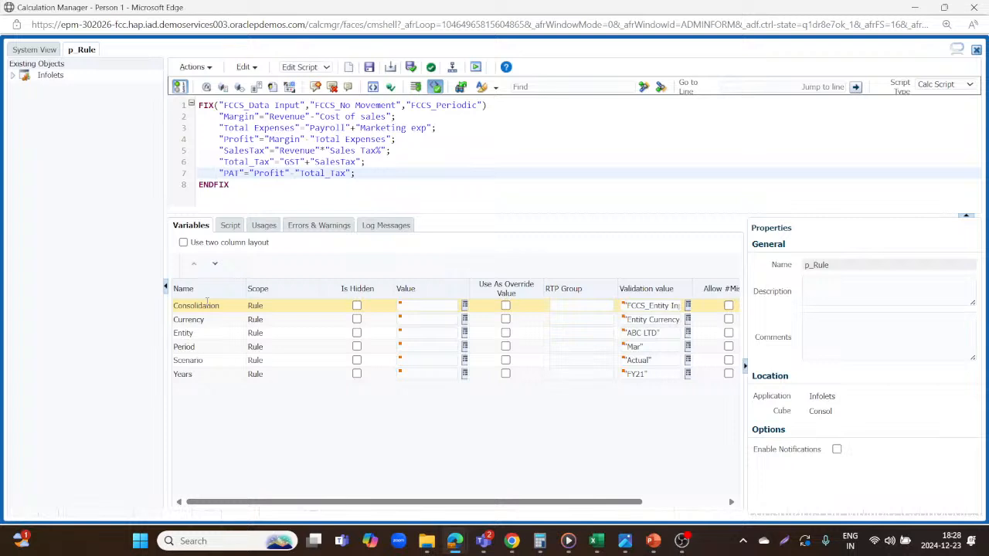
pyautogui.hotkey('alt', 'Tab')
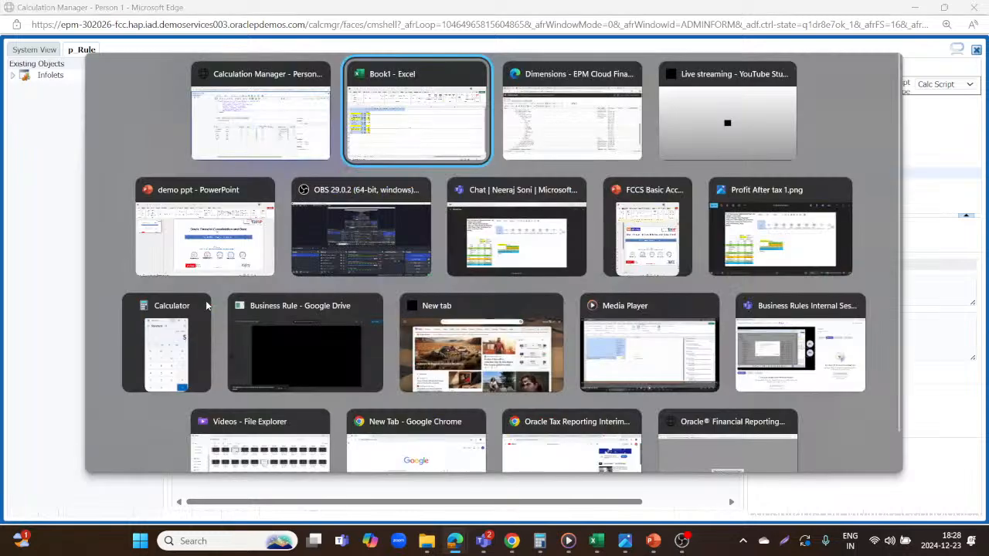
pyautogui.hotkey('alt', 'Tab')
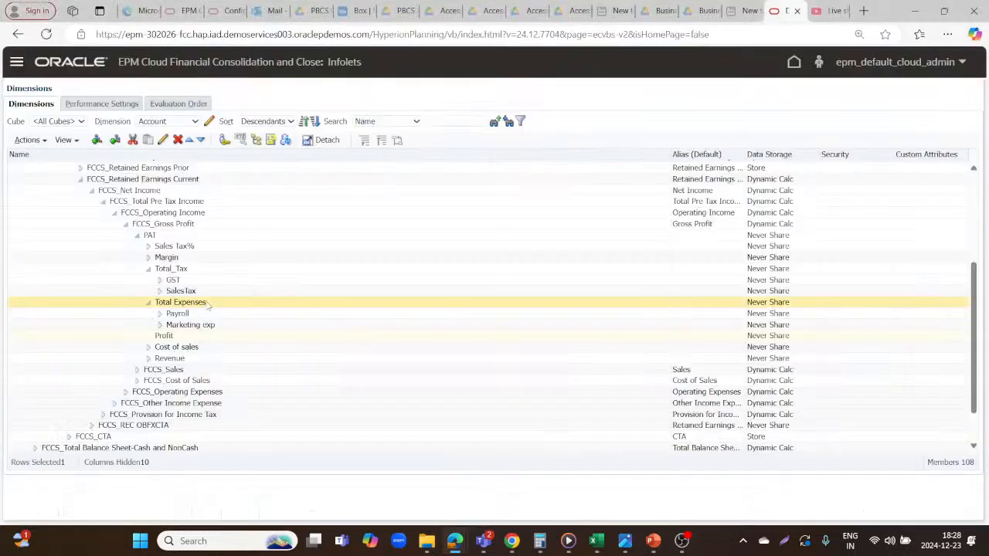
pyautogui.click(828, 10)
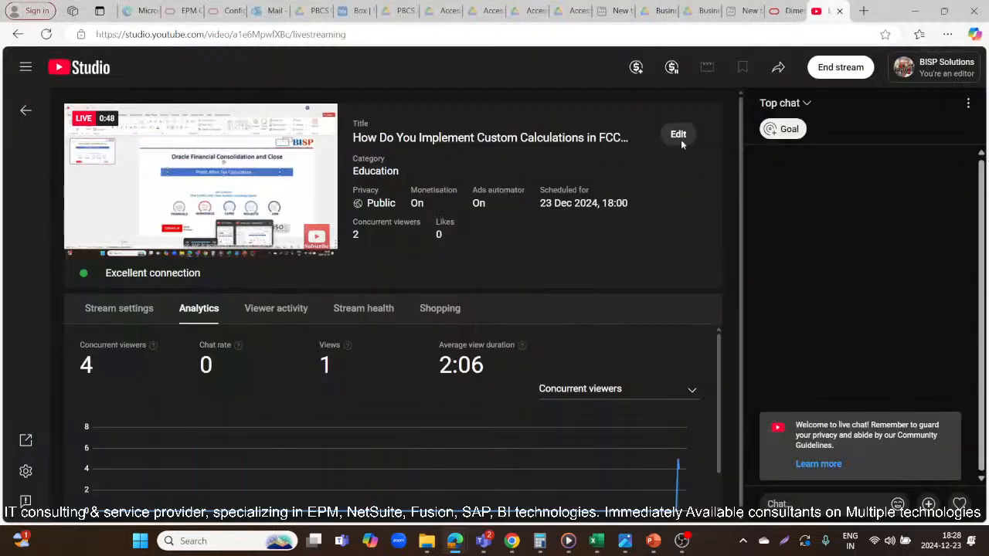
pyautogui.click(851, 67)
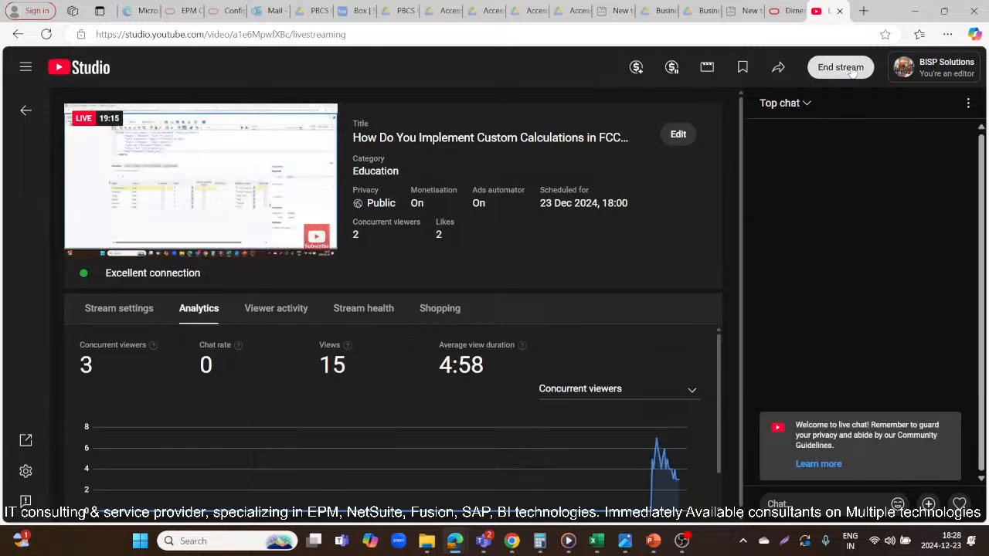
pyautogui.click(605, 336)
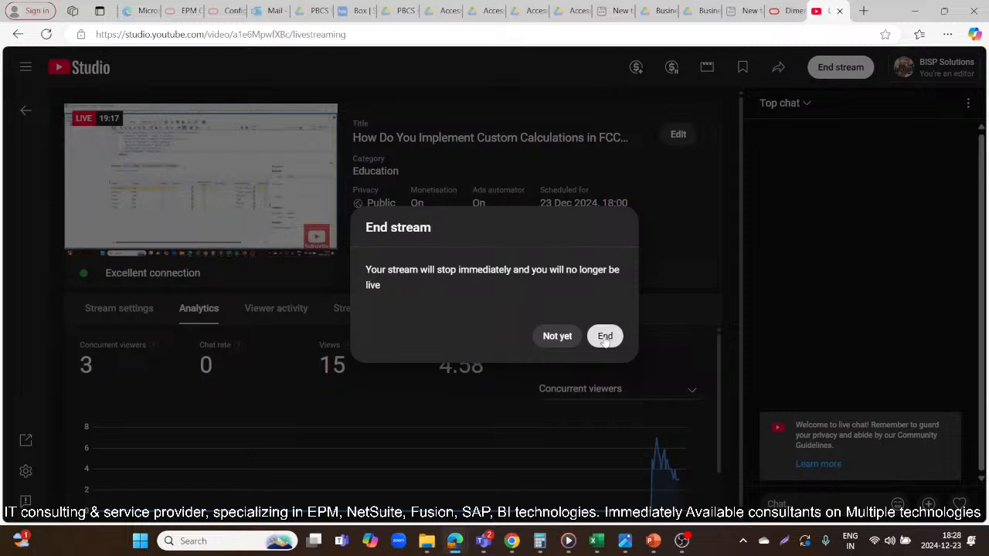